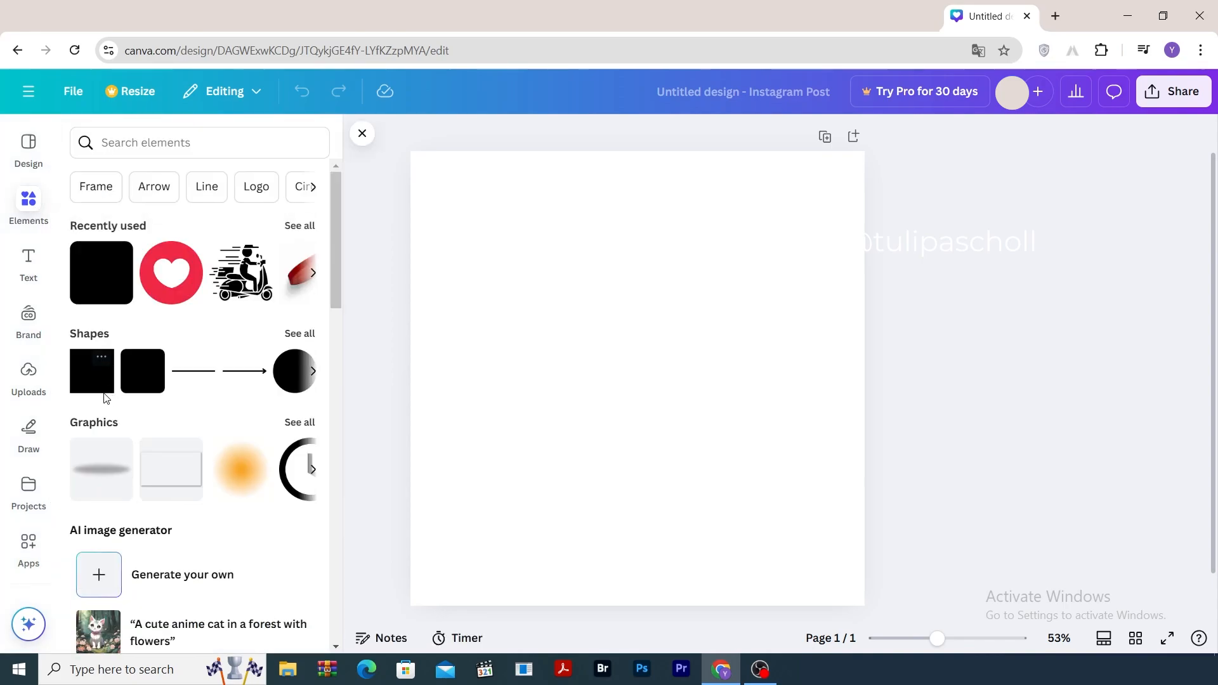
- Add a square shape and stretch its four sides until it covers the whole page
{"action": "left_click", "coordinate": [104, 385]}
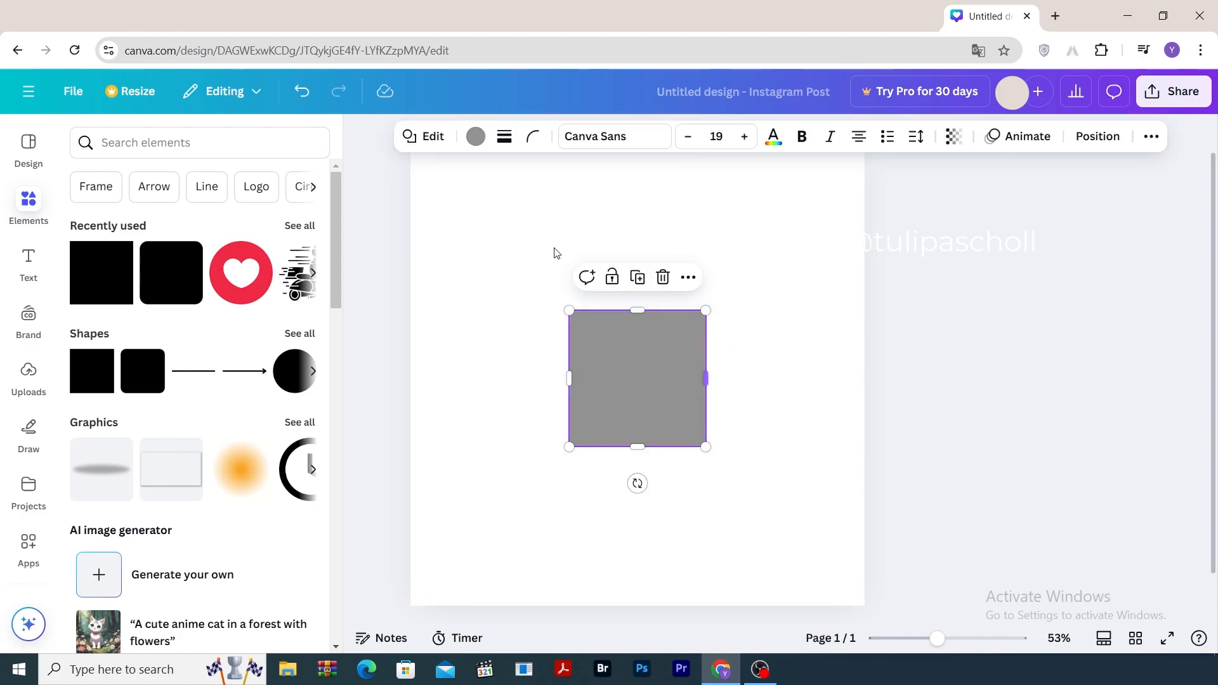
{"action": "left_click_drag", "start_coordinate": [636, 314], "coordinate": [631, 155]}
{"action": "scroll", "coordinate": [950, 348], "scroll_direction": "down", "scroll_amount": 1}
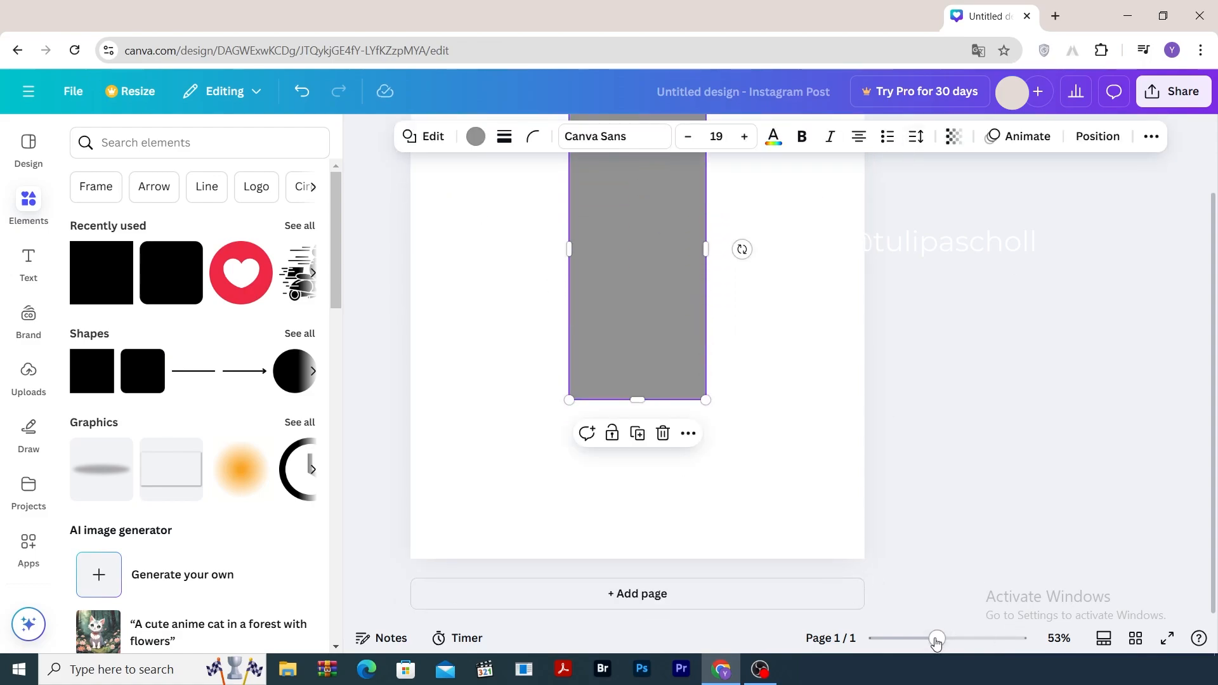
{"action": "left_click_drag", "start_coordinate": [936, 640], "coordinate": [926, 638]}
{"action": "left_click_drag", "start_coordinate": [636, 421], "coordinate": [637, 539]}
{"action": "left_click_drag", "start_coordinate": [687, 372], "coordinate": [812, 372]}
{"action": "left_click_drag", "start_coordinate": [587, 374], "coordinate": [461, 373]}
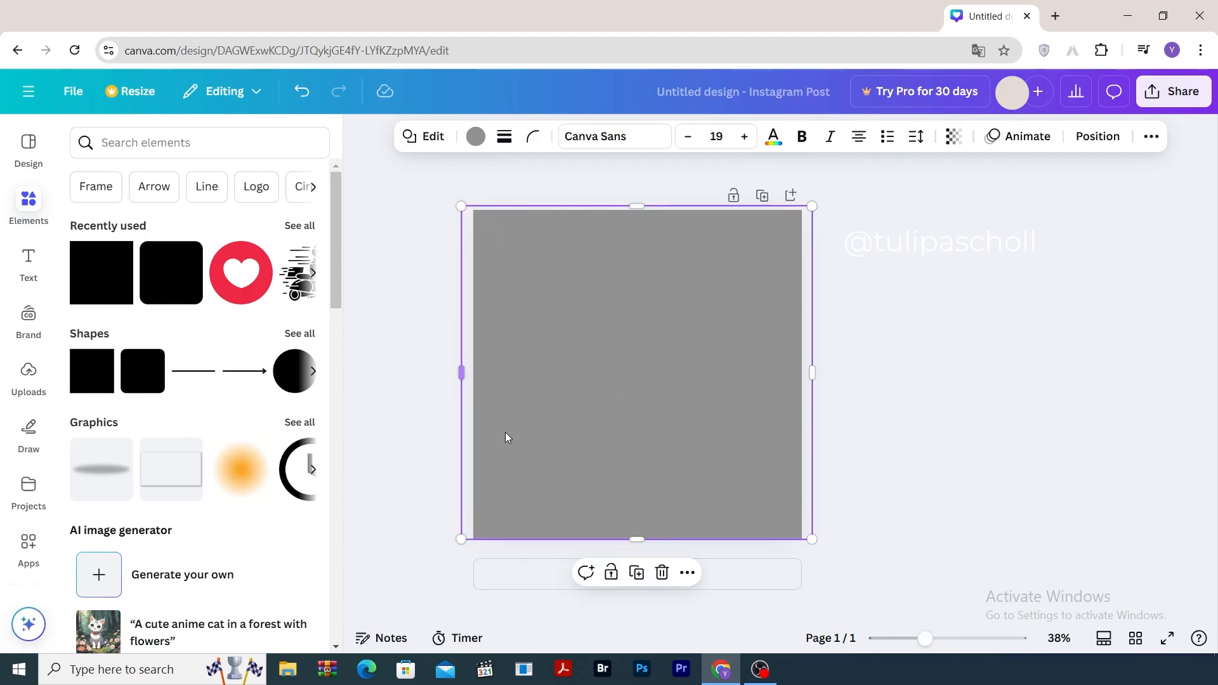
{"action": "left_click_drag", "start_coordinate": [635, 538], "coordinate": [636, 546]}
- Fill the square with the yellow-to-orange gradient (#ffde59, #ff914d) running vertically, and lock the square
{"action": "left_click", "coordinate": [476, 136]}
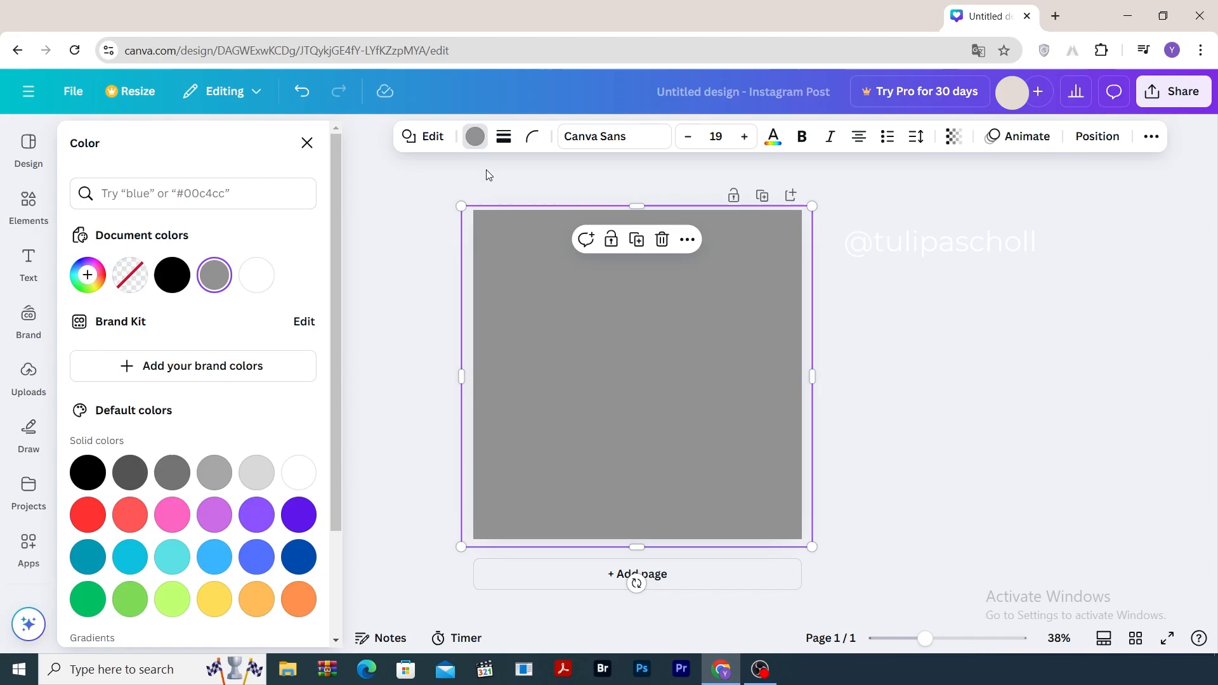
{"action": "scroll", "coordinate": [170, 314], "scroll_direction": "down", "scroll_amount": 2}
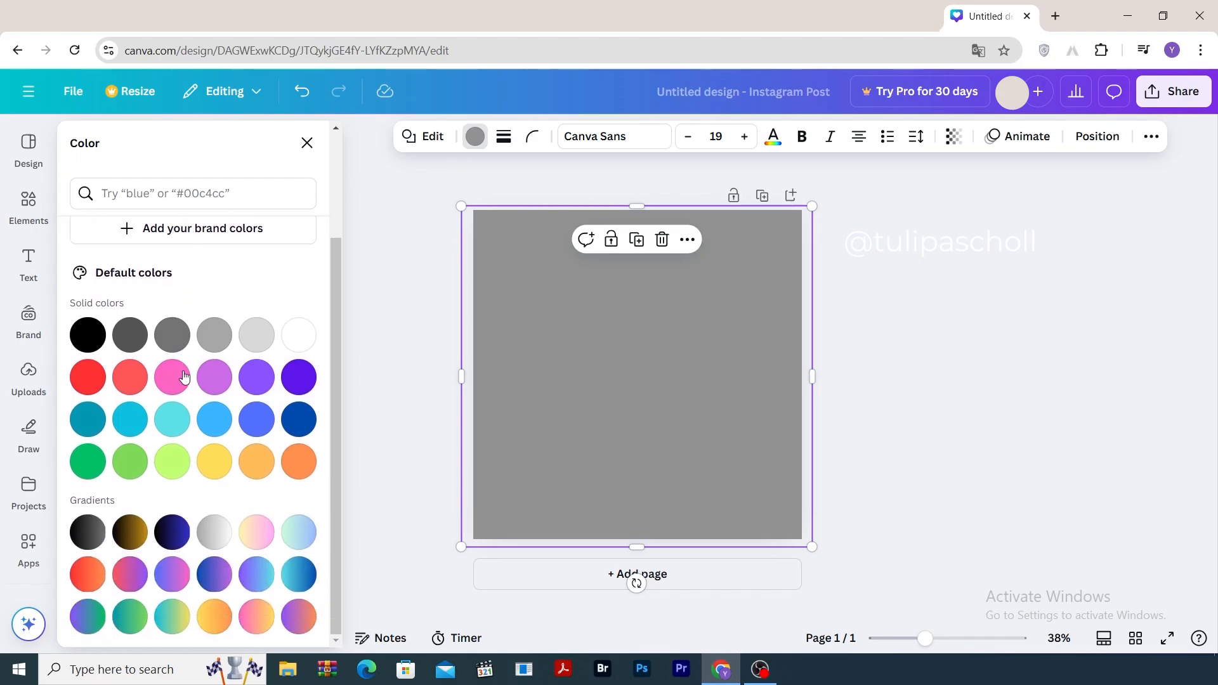
{"action": "left_click", "coordinate": [214, 618]}
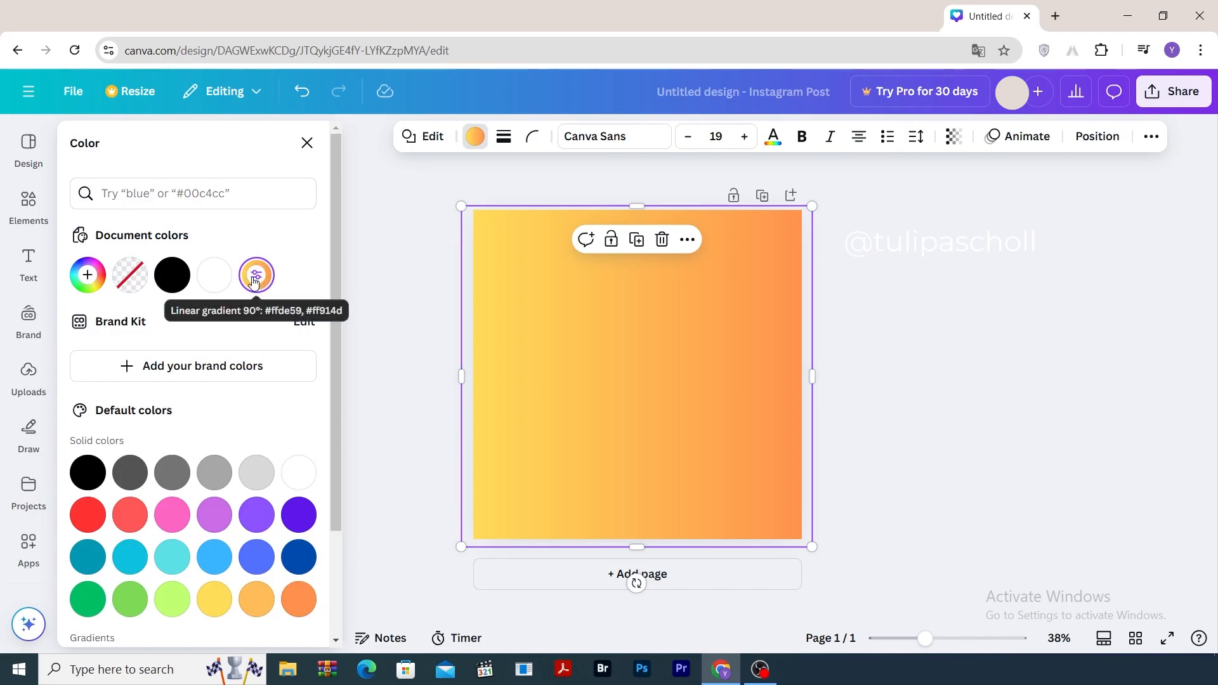
{"action": "left_click", "coordinate": [256, 278]}
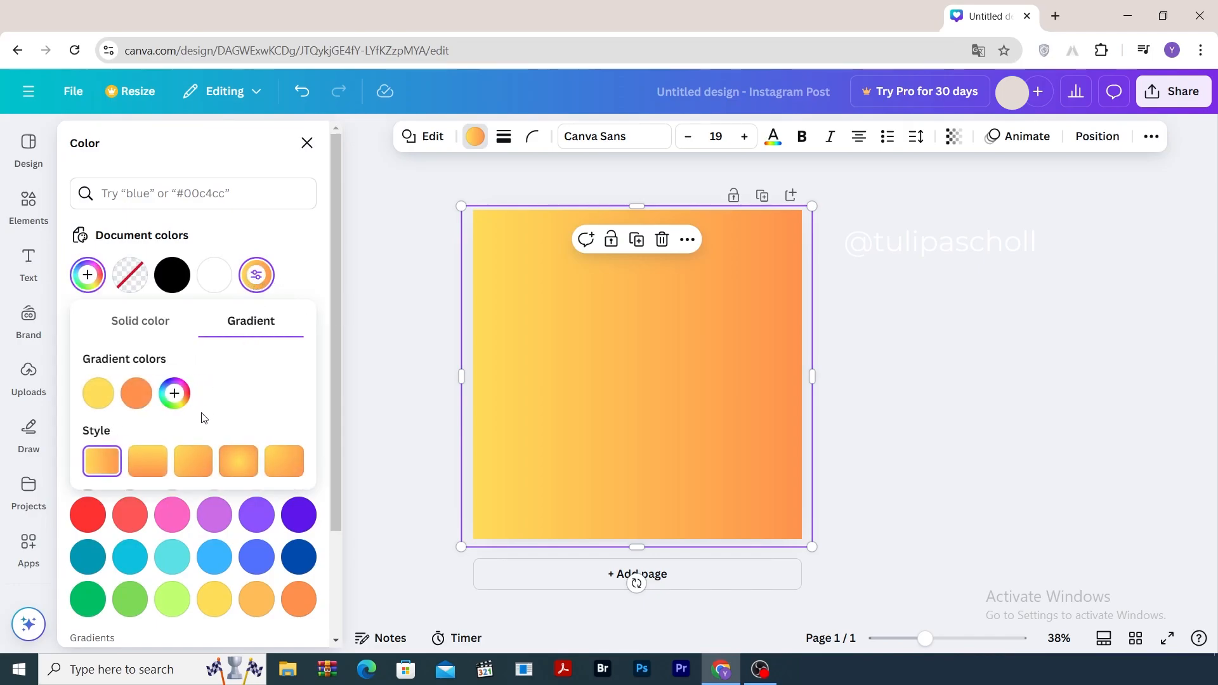
{"action": "left_click", "coordinate": [155, 475]}
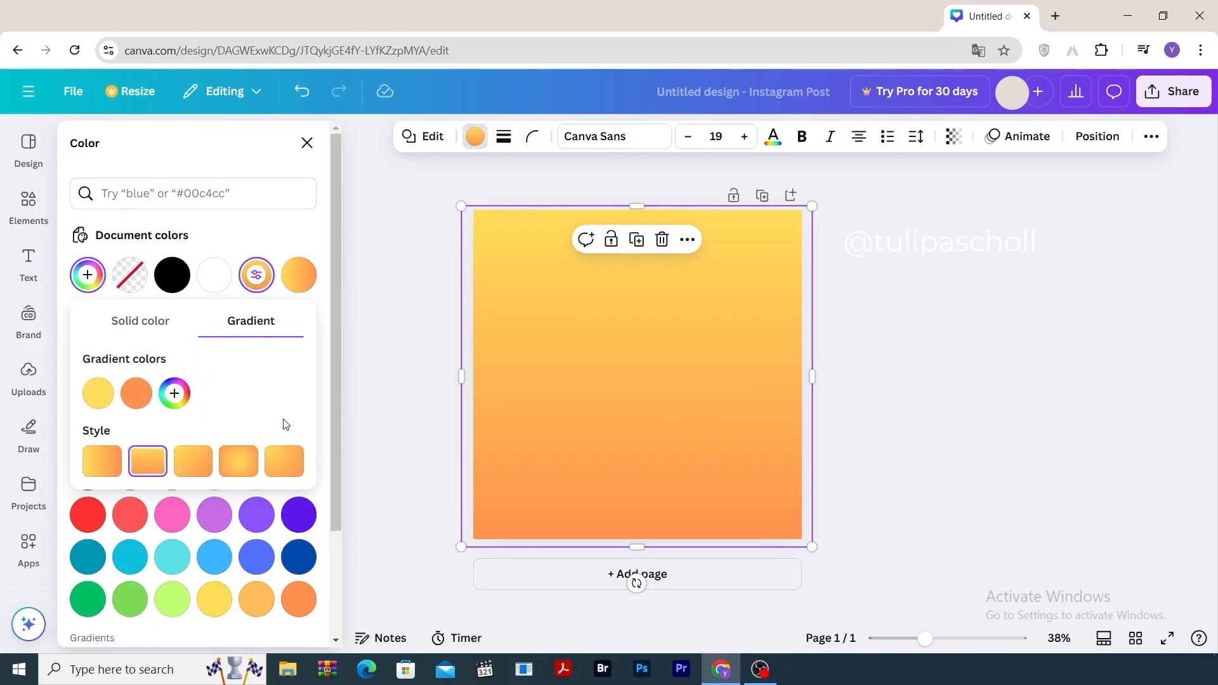
{"action": "left_click", "coordinate": [405, 317]}
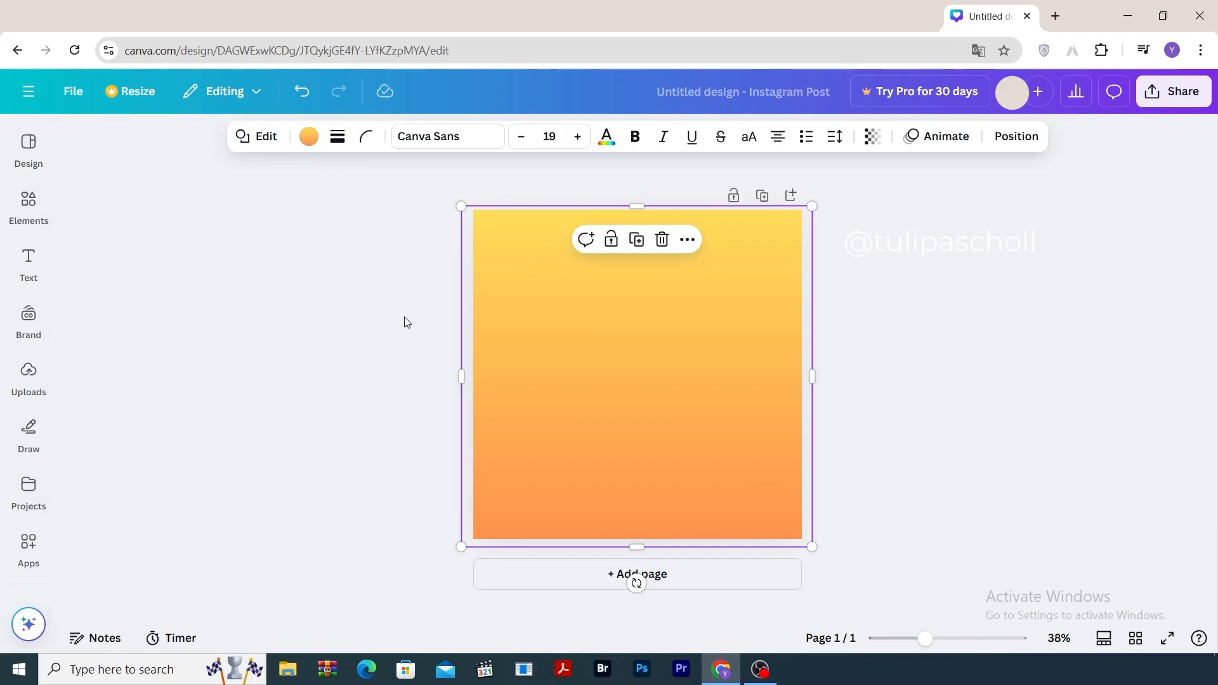
{"action": "left_click", "coordinate": [609, 247]}
{"action": "left_click", "coordinate": [380, 289]}
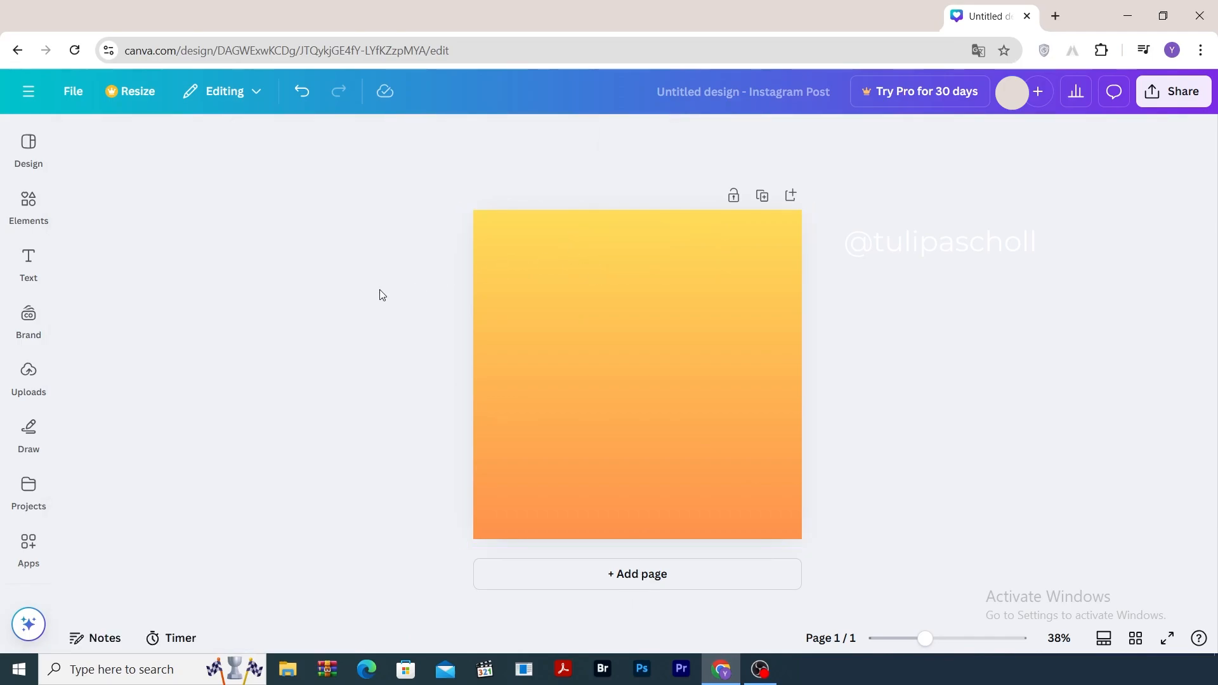
- Add a text box reading "PIZZAILLA" and enlarge its text to size 47.1
{"action": "left_click", "coordinate": [28, 260]}
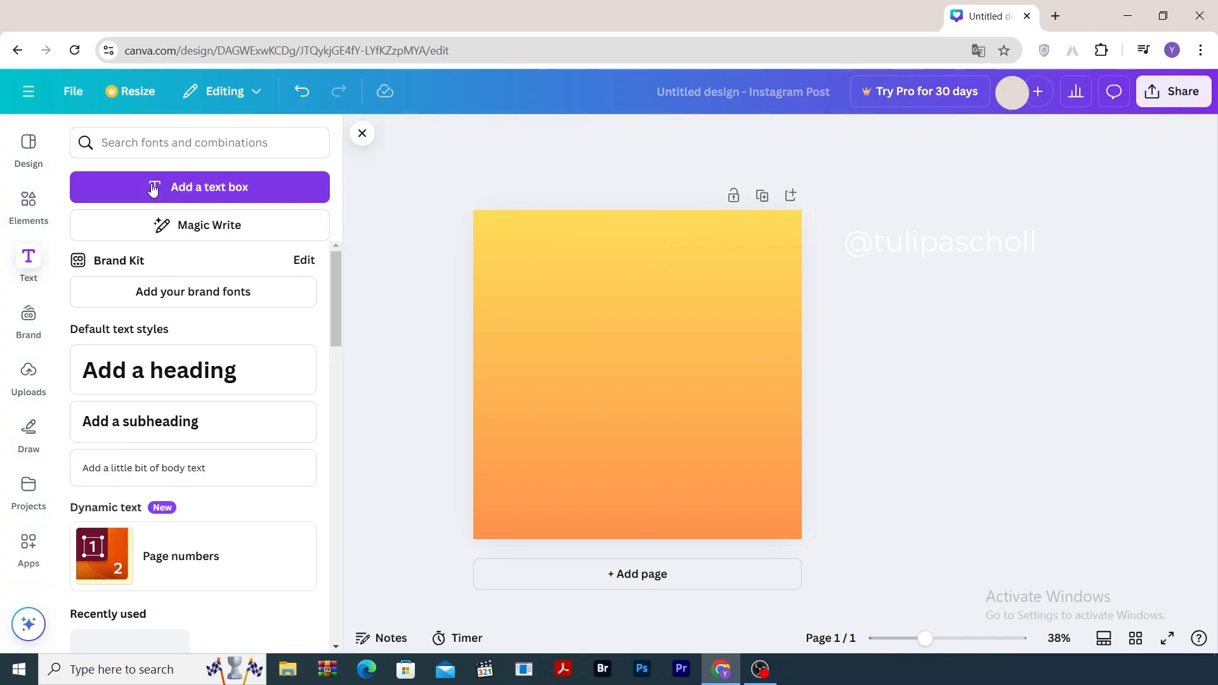
{"action": "left_click", "coordinate": [180, 187]}
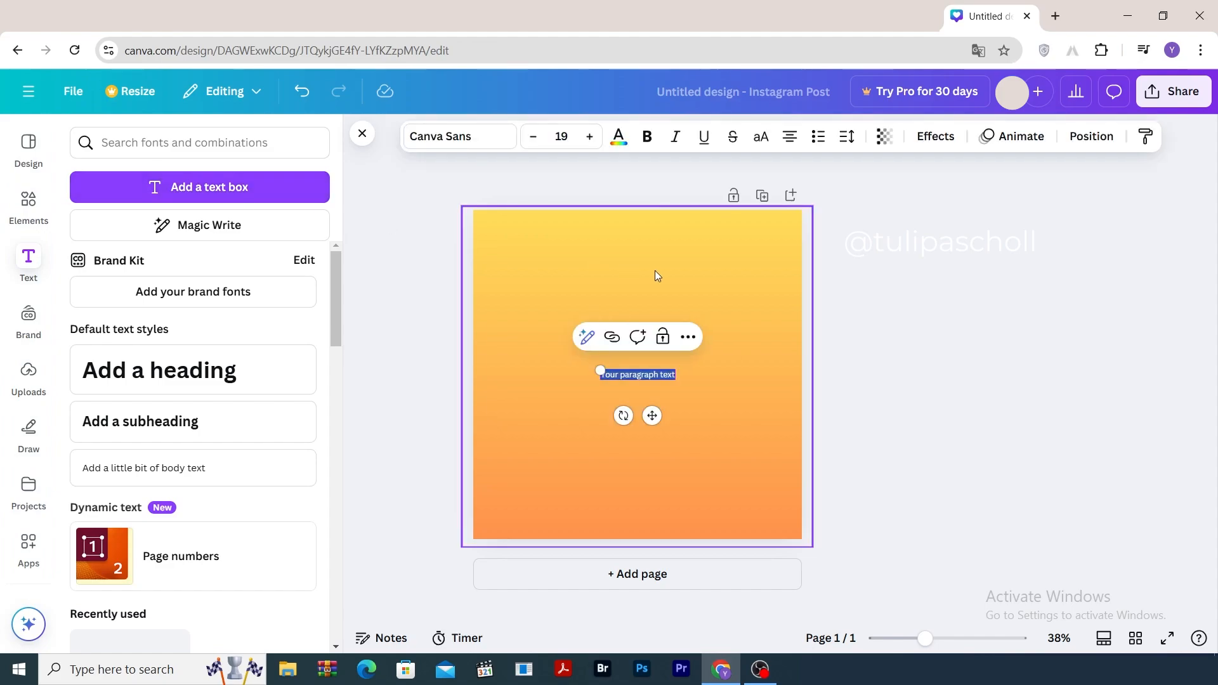
{"action": "key", "text": "BackSpace"}
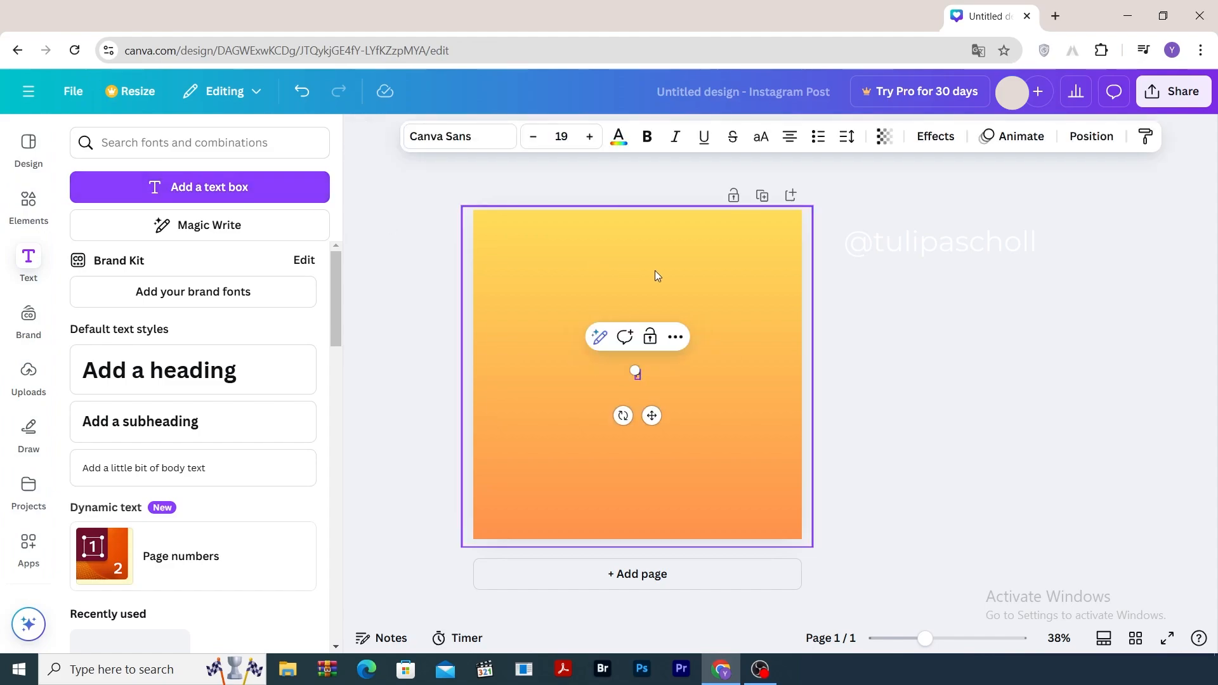
{"action": "type", "text": "PIZZAILLA"}
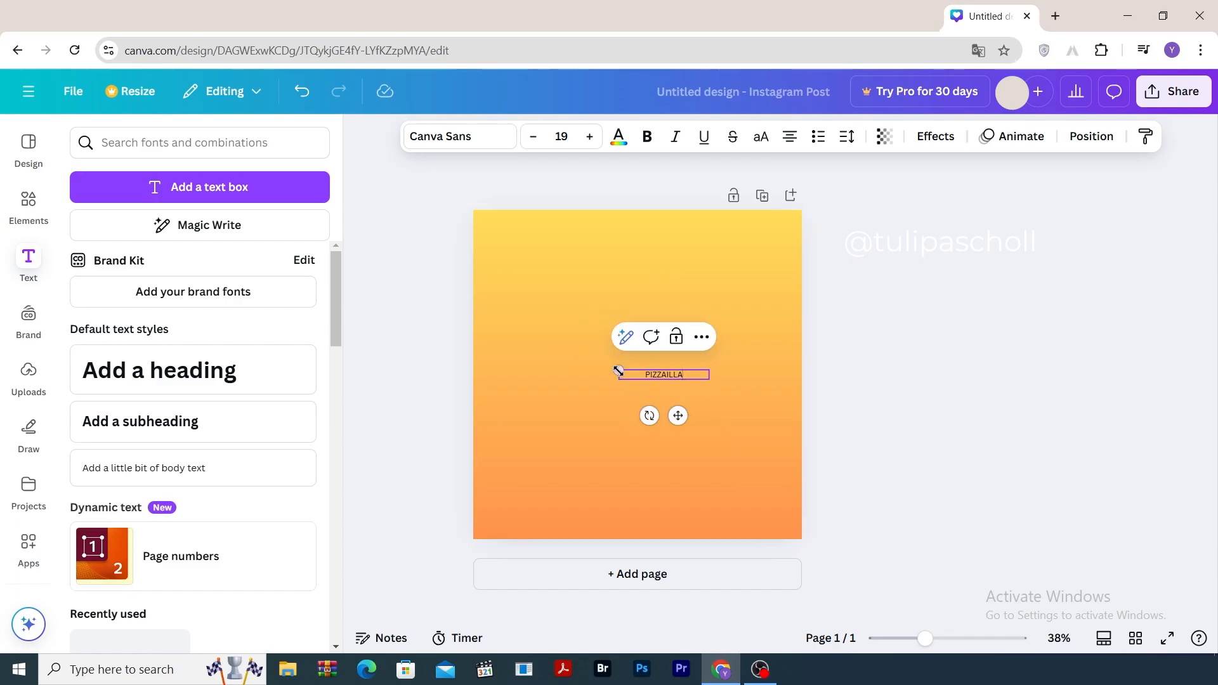
{"action": "left_click_drag", "start_coordinate": [619, 371], "coordinate": [542, 362]}
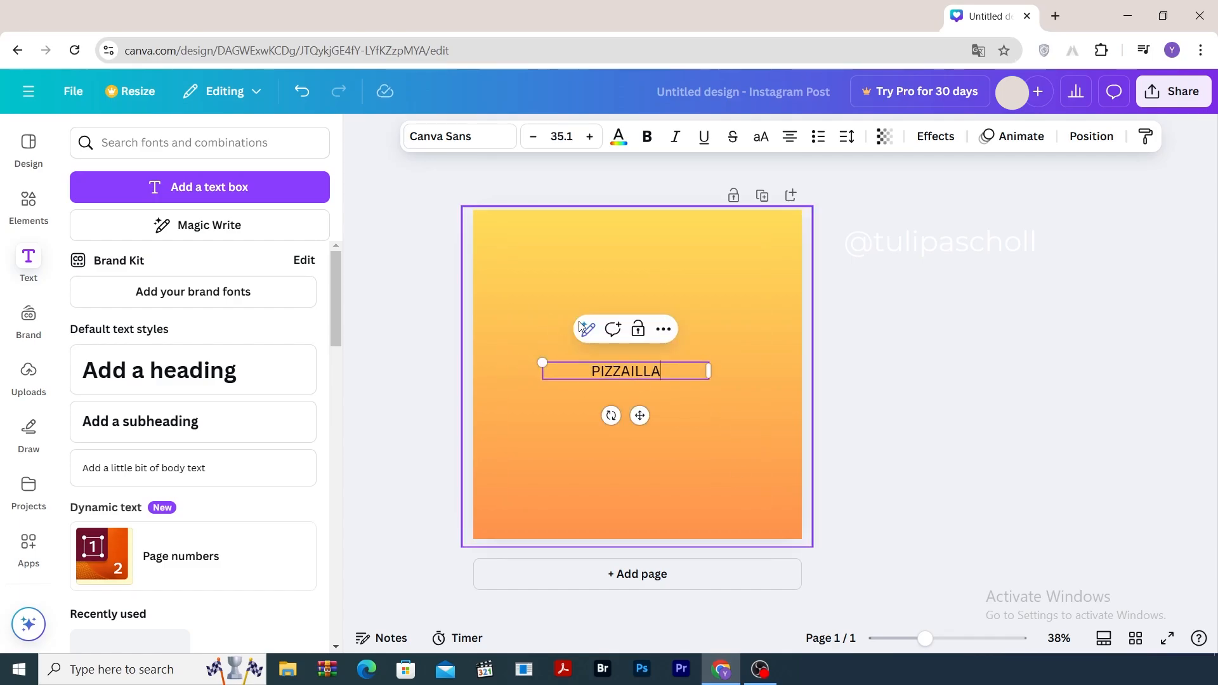
{"action": "left_click", "coordinate": [589, 137]}
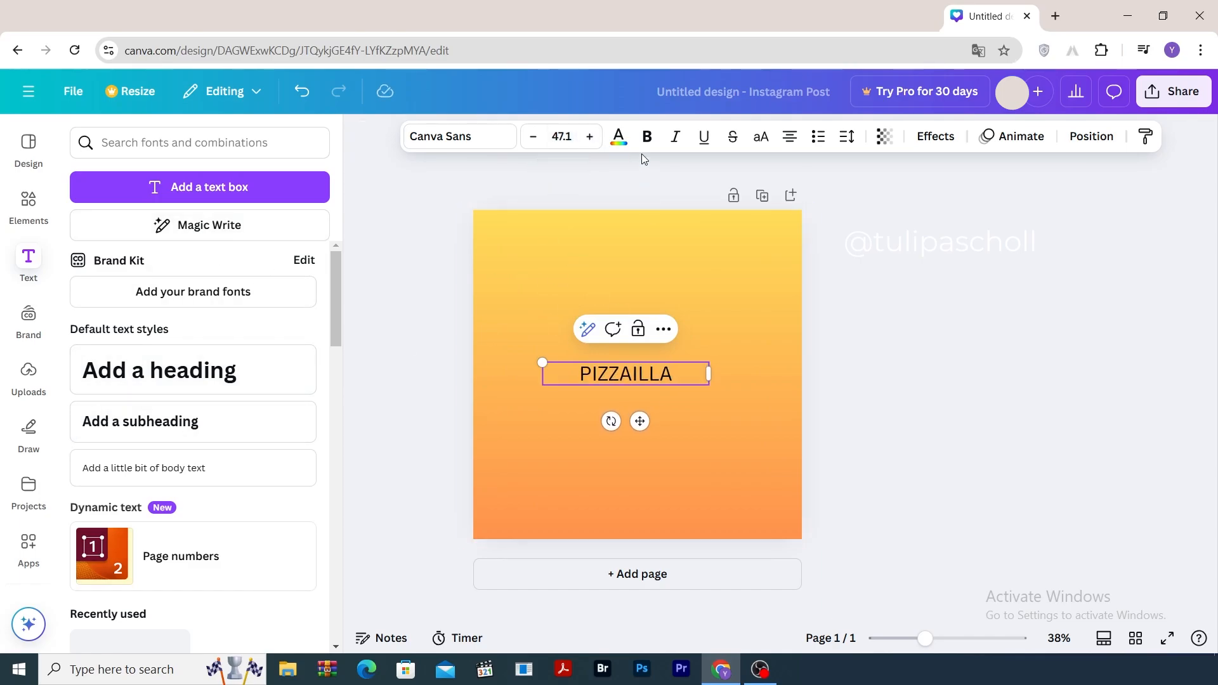
- Set the PIZZAILLA text's font to Montserrat ExtraBold
{"action": "left_click", "coordinate": [435, 140]}
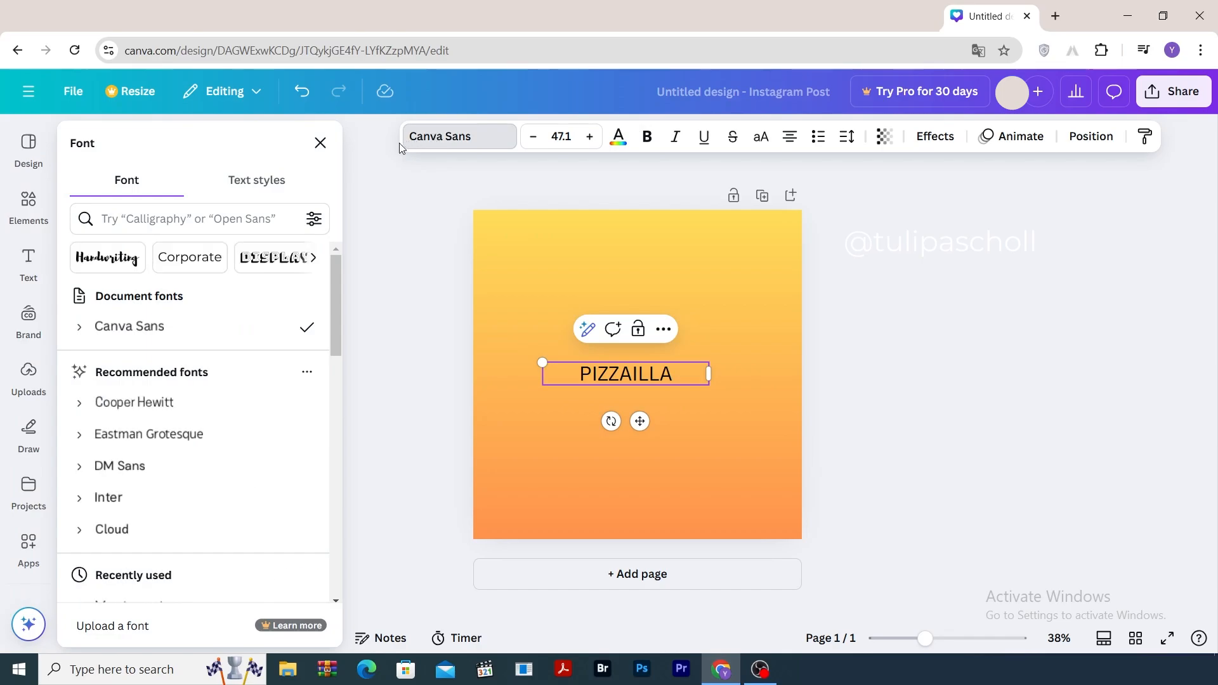
{"action": "left_click", "coordinate": [178, 215]}
{"action": "type", "text": "mont"}
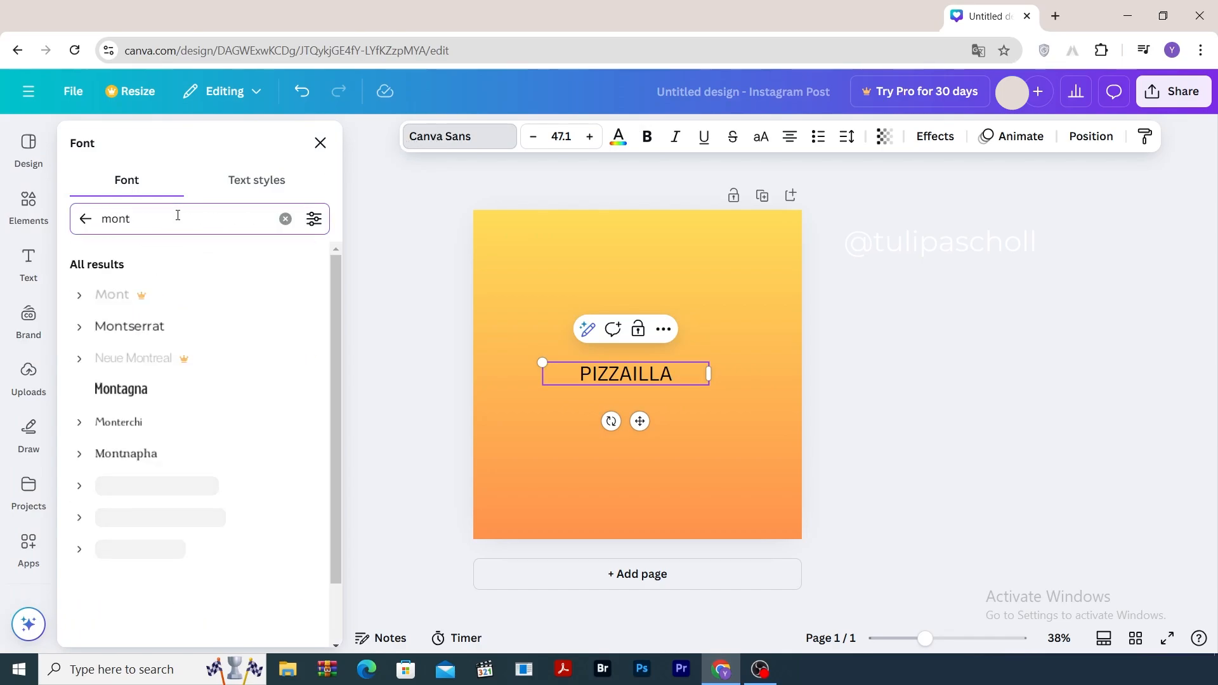
{"action": "left_click", "coordinate": [81, 335]}
{"action": "scroll", "coordinate": [120, 393], "scroll_direction": "down", "scroll_amount": 2}
{"action": "left_click", "coordinate": [127, 421]}
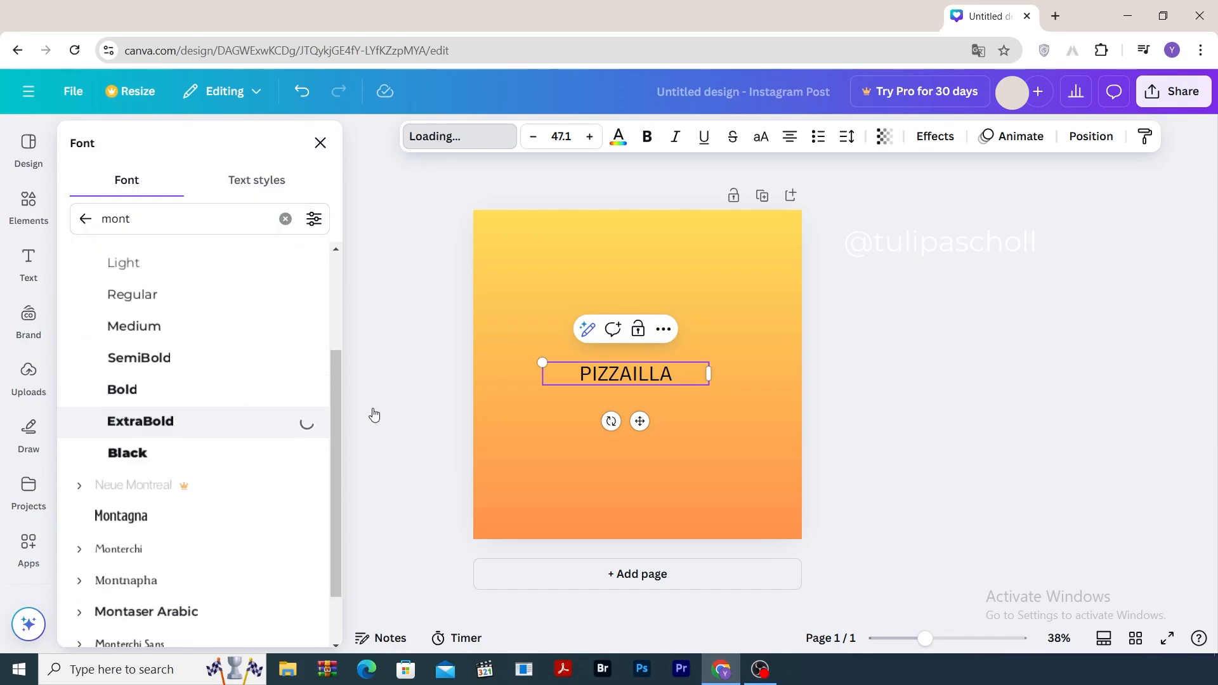
{"action": "double_click", "coordinate": [637, 373]}
{"action": "left_click", "coordinate": [146, 421]}
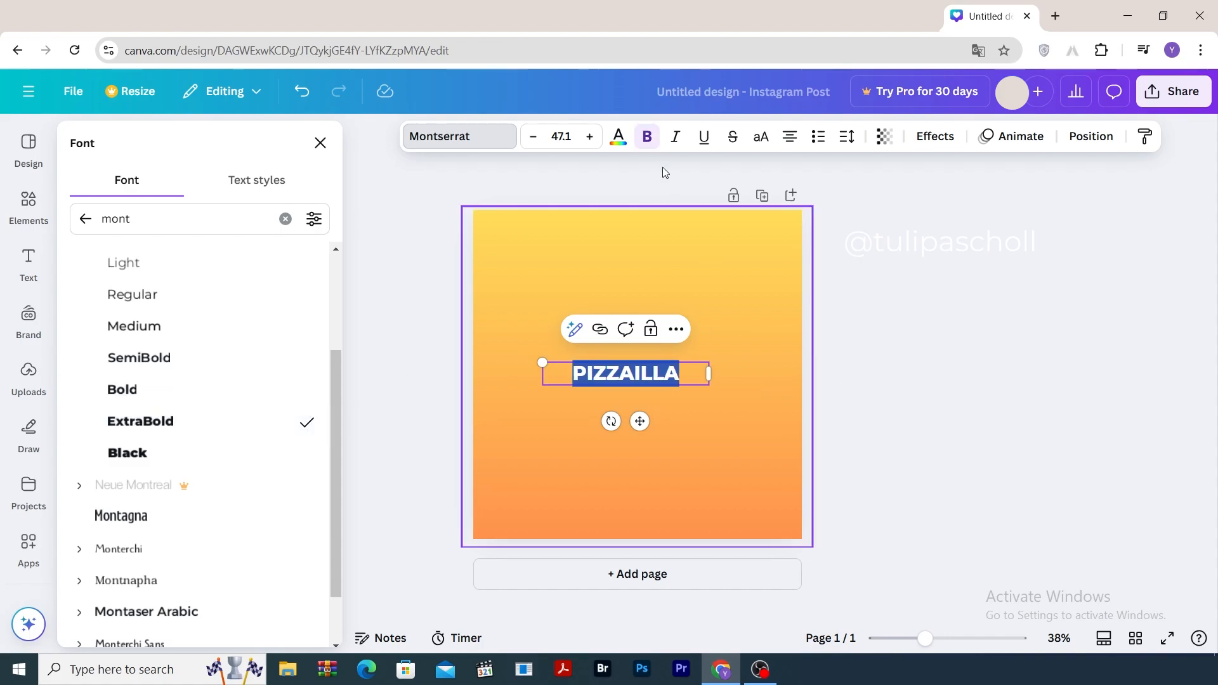
- Enlarge the PIZZAILLA text to size 133 and centre it along the page's top edge
{"action": "left_click", "coordinate": [561, 135]}
{"action": "scroll", "coordinate": [550, 362], "scroll_direction": "down", "scroll_amount": 5}
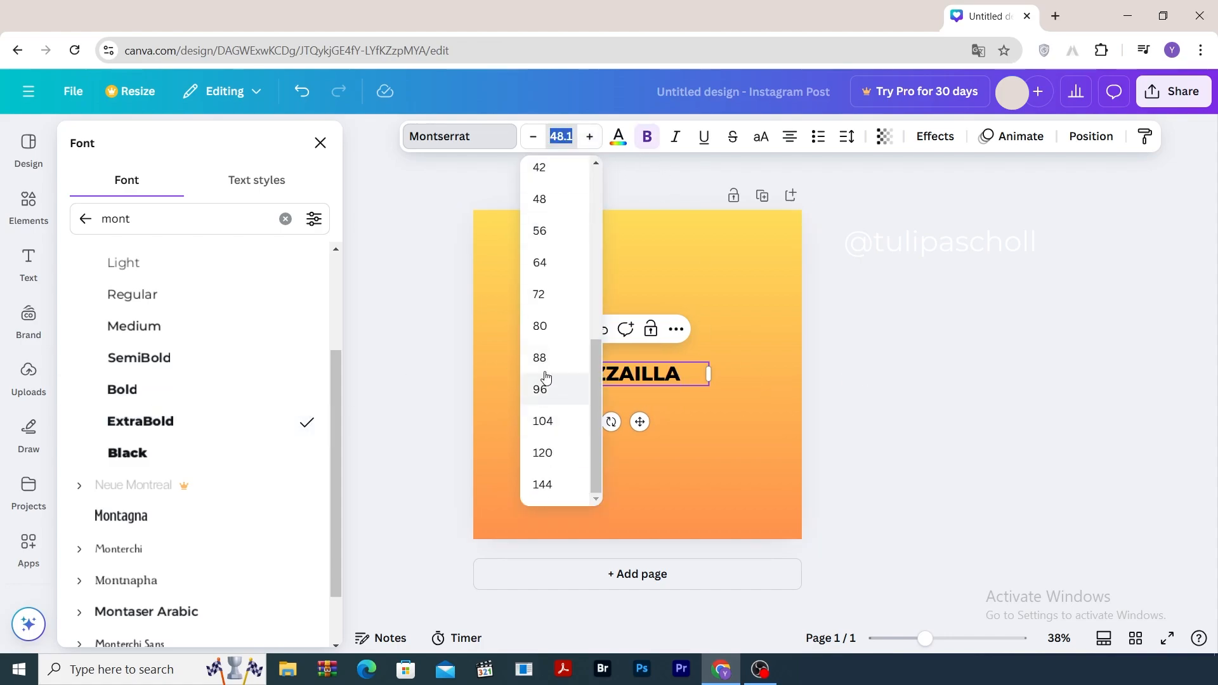
{"action": "left_click", "coordinate": [542, 356]}
{"action": "left_click_drag", "start_coordinate": [719, 409], "coordinate": [817, 406]}
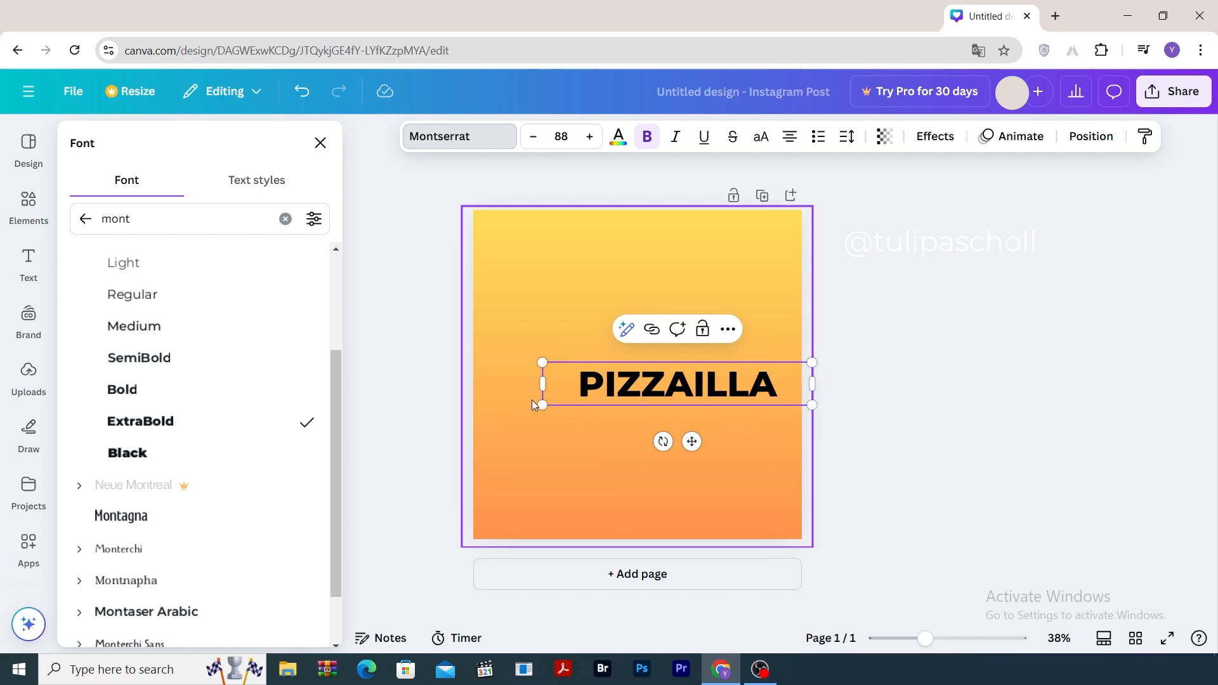
{"action": "left_click_drag", "start_coordinate": [541, 402], "coordinate": [406, 446]}
{"action": "left_click", "coordinate": [320, 142]}
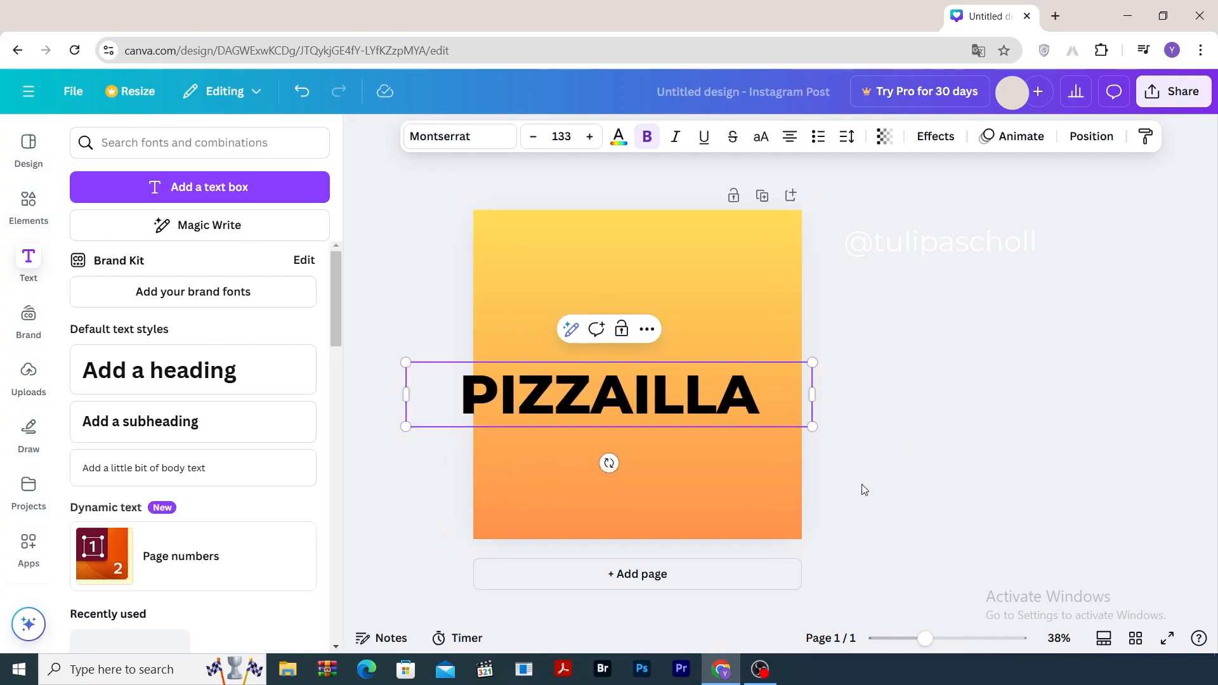
{"action": "left_click_drag", "start_coordinate": [675, 401], "coordinate": [703, 249]}
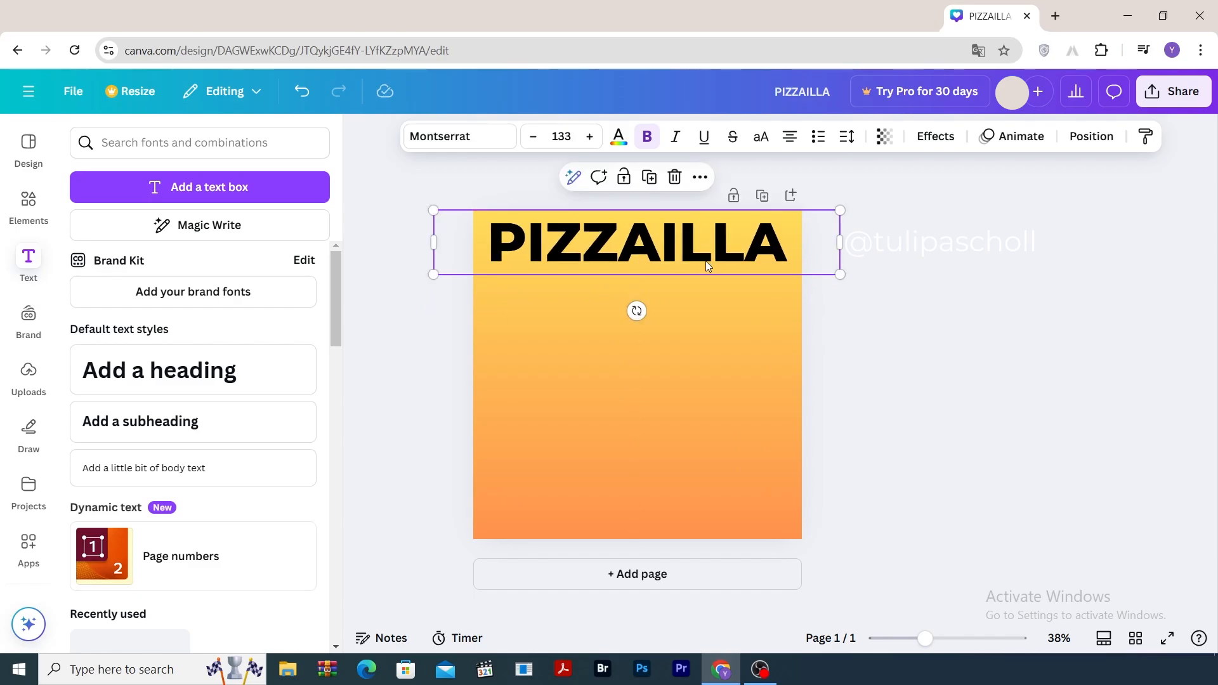
- Change the PIZZAILLA text's colour to white
{"action": "left_click", "coordinate": [618, 140]}
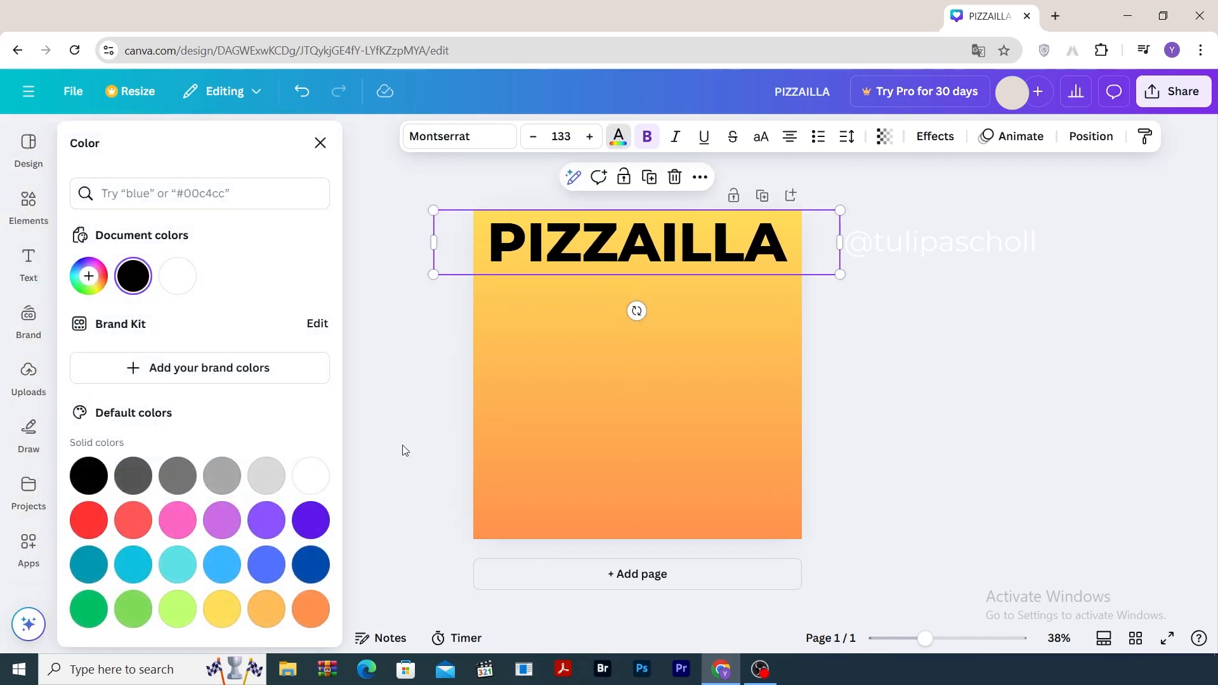
{"action": "left_click", "coordinate": [308, 480]}
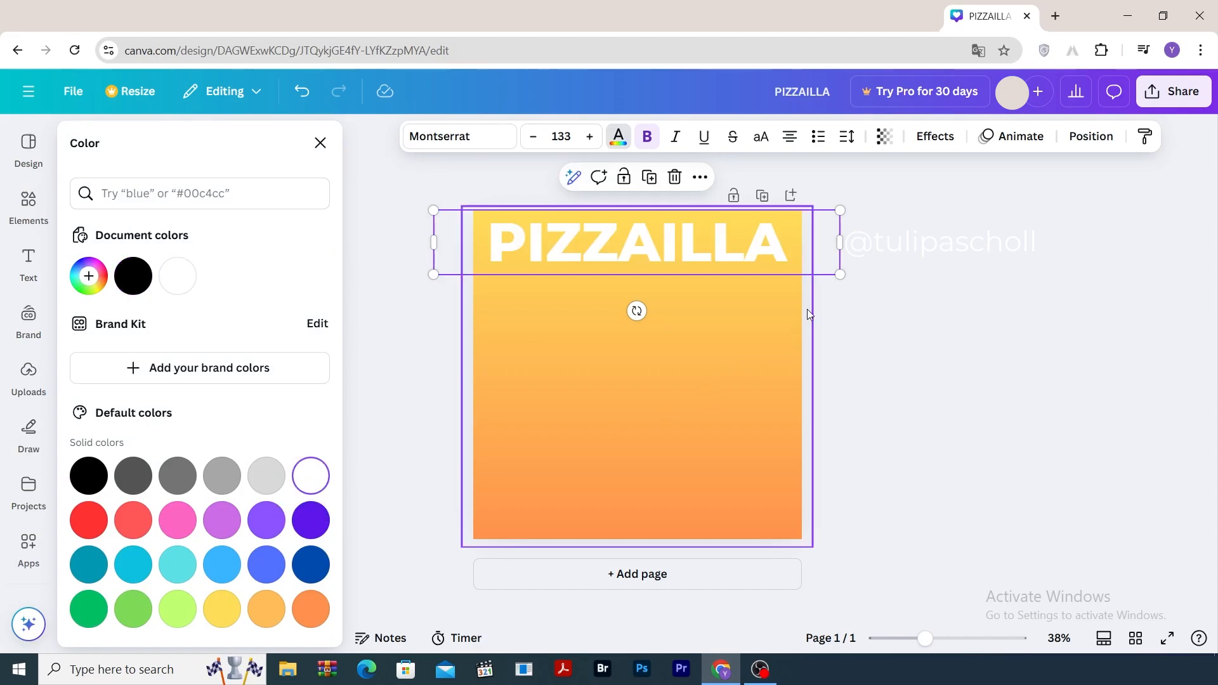
{"action": "key", "text": "Escape"}
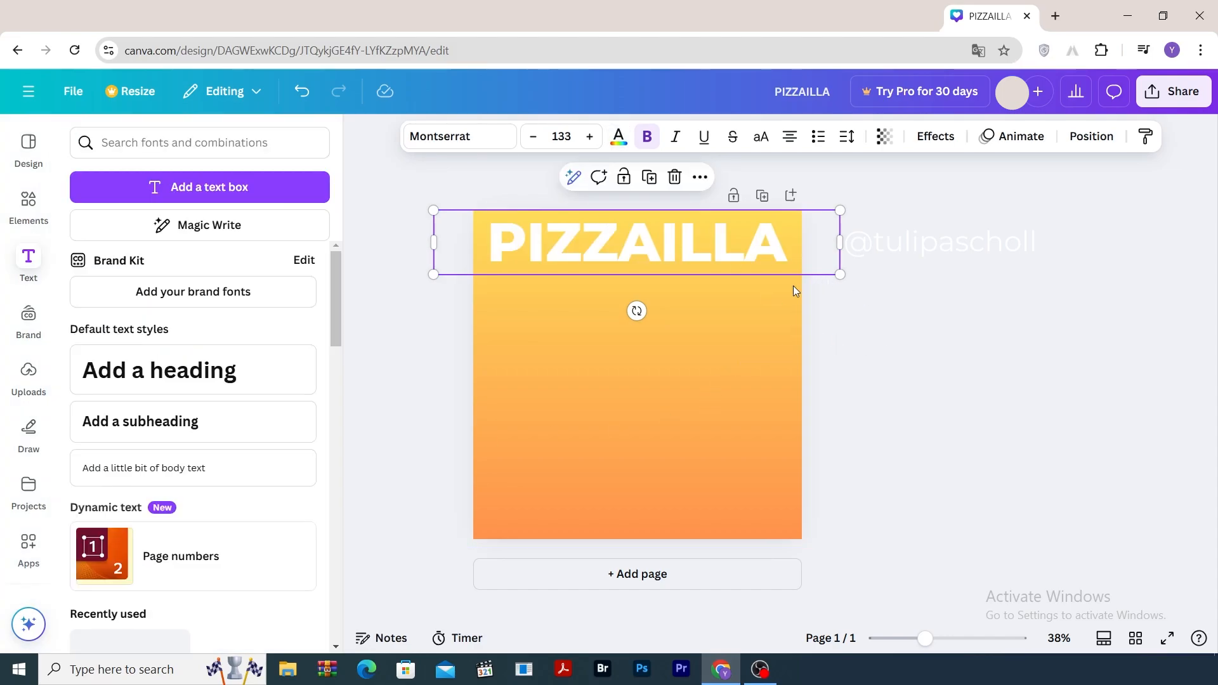
- Duplicate the PIZZAILLA text down the page in evenly spaced, slightly overlapping rows until eight rows fill it
{"action": "left_click_drag", "start_coordinate": [692, 249], "coordinate": [633, 370]}
{"action": "left_click", "coordinate": [634, 232], "text": "shift"}
{"action": "left_click_drag", "start_coordinate": [654, 371], "coordinate": [648, 439]}
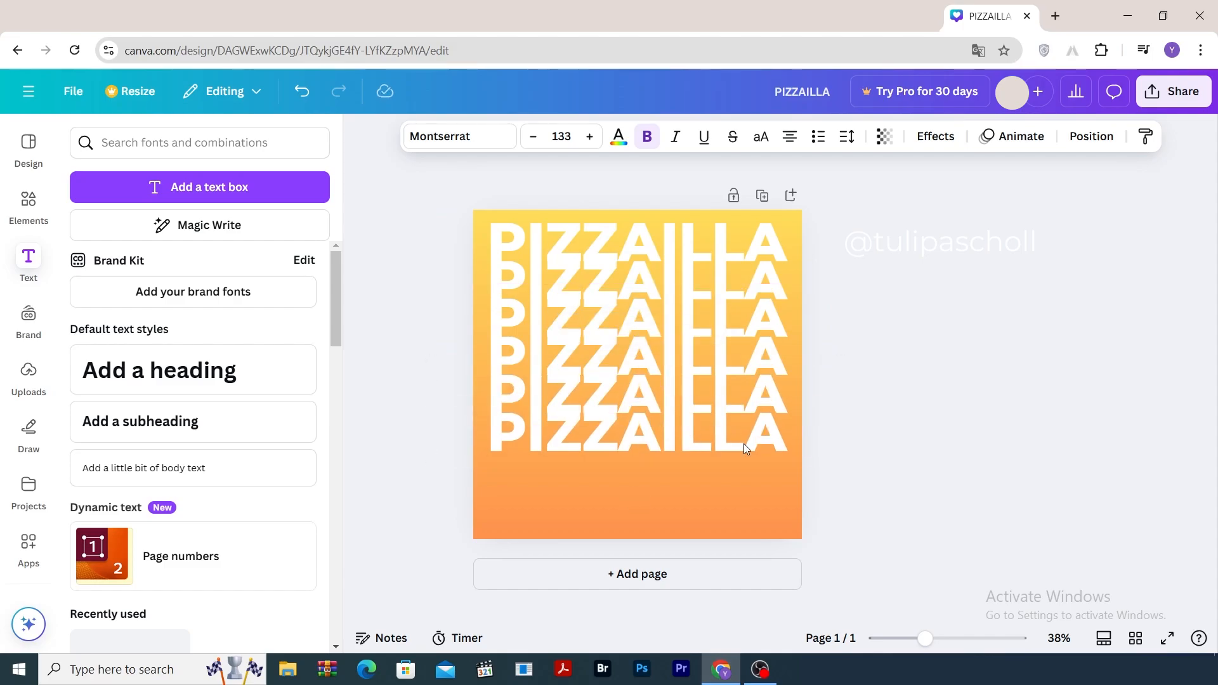
{"action": "left_click_drag", "start_coordinate": [743, 443], "coordinate": [743, 516]}
{"action": "left_click", "coordinate": [808, 500]}
- Group all the PIZZAILLA rows and enlarge the group to font size 144
{"action": "left_click_drag", "start_coordinate": [864, 213], "coordinate": [634, 535]}
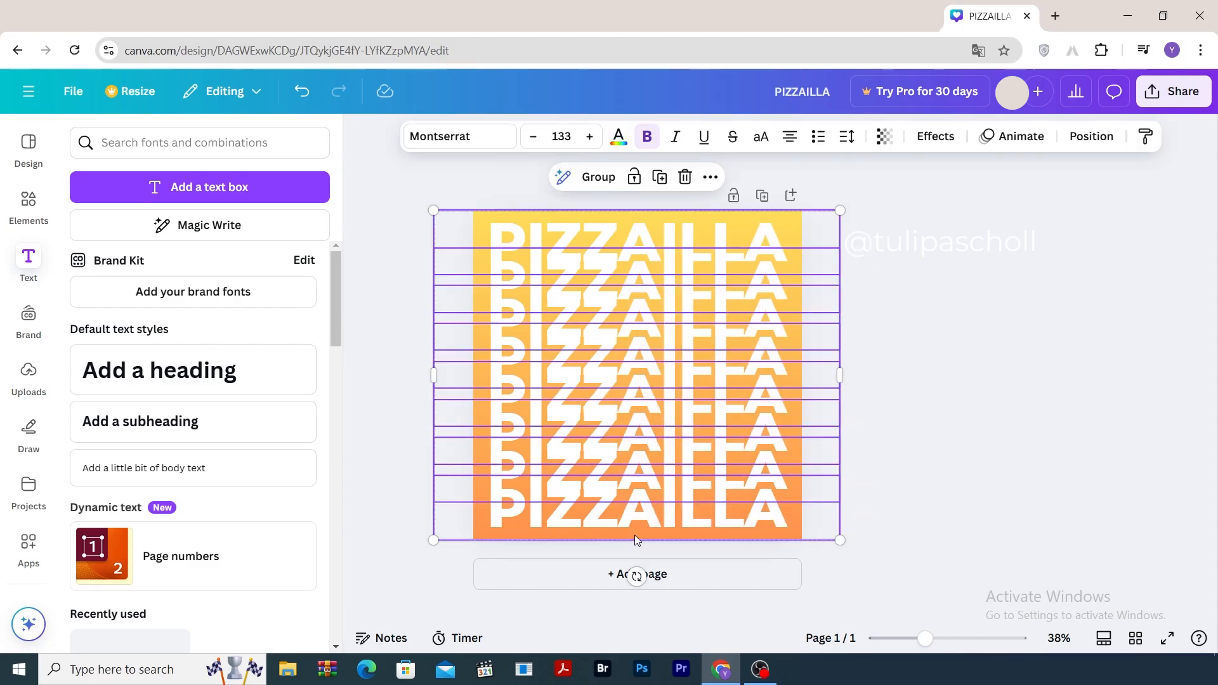
{"action": "right_click", "coordinate": [630, 276]}
{"action": "left_click", "coordinate": [723, 452]}
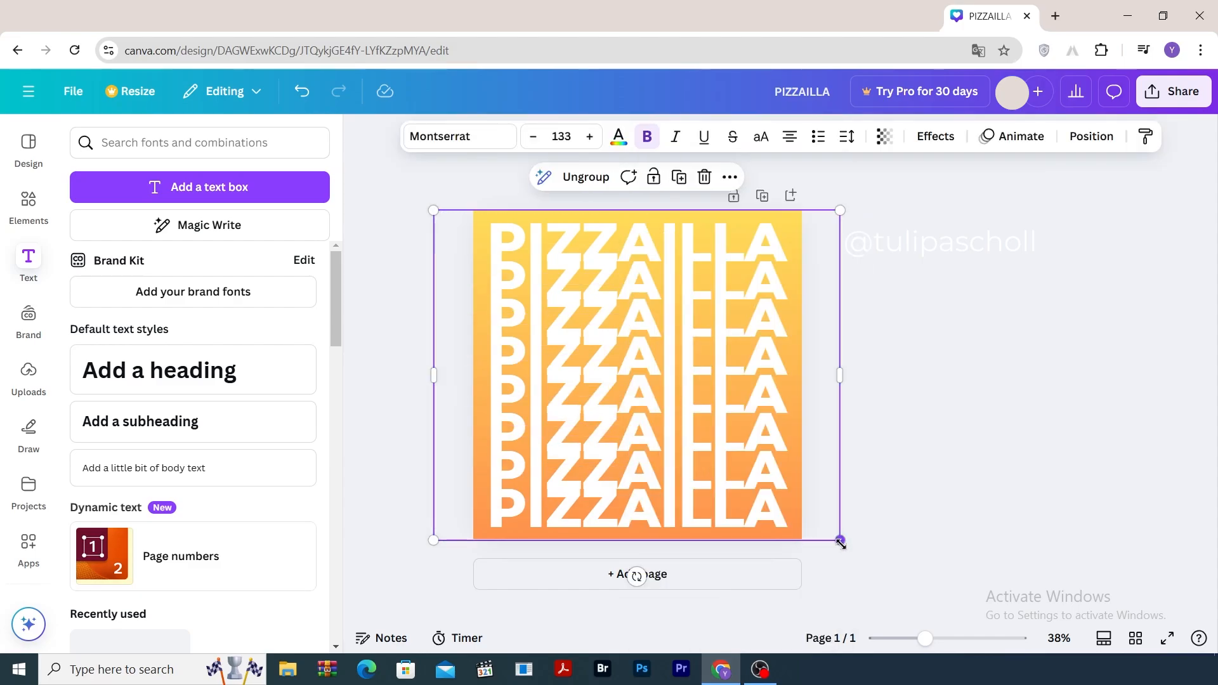
{"action": "left_click_drag", "start_coordinate": [841, 541], "coordinate": [874, 569]}
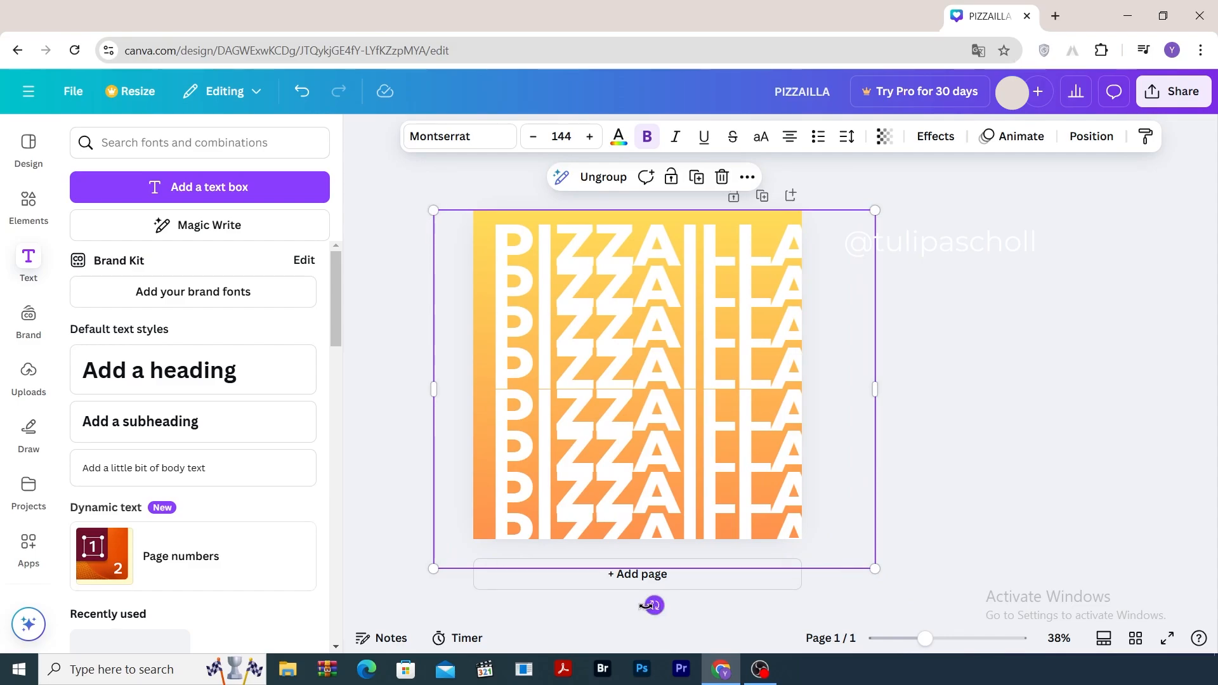
- Tilt the grouped text slightly clockwise, centred over the page, and make it semi-transparent
{"action": "left_click_drag", "start_coordinate": [654, 605], "coordinate": [584, 588]}
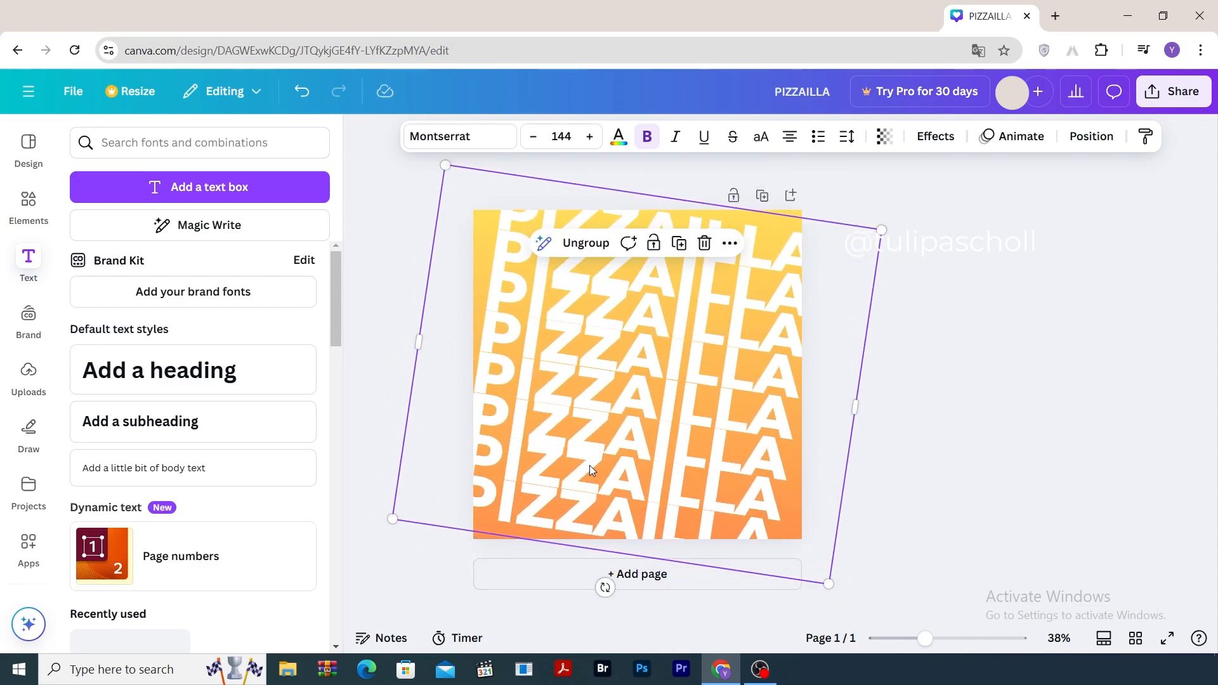
{"action": "left_click", "coordinate": [884, 135]}
{"action": "left_click_drag", "start_coordinate": [926, 202], "coordinate": [840, 204]}
{"action": "left_click", "coordinate": [351, 146]}
{"action": "left_click", "coordinate": [394, 201]}
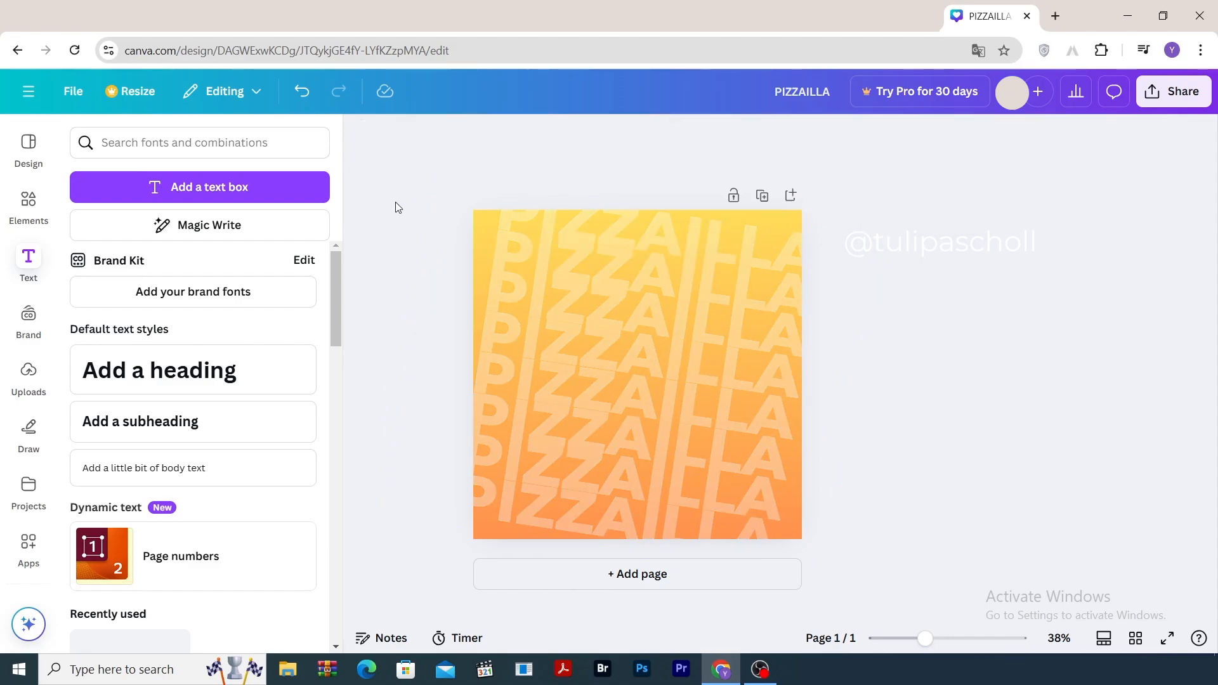
- Add a bold Montserrat text box to the page reading "START WITH"
{"action": "left_click", "coordinate": [207, 188]}
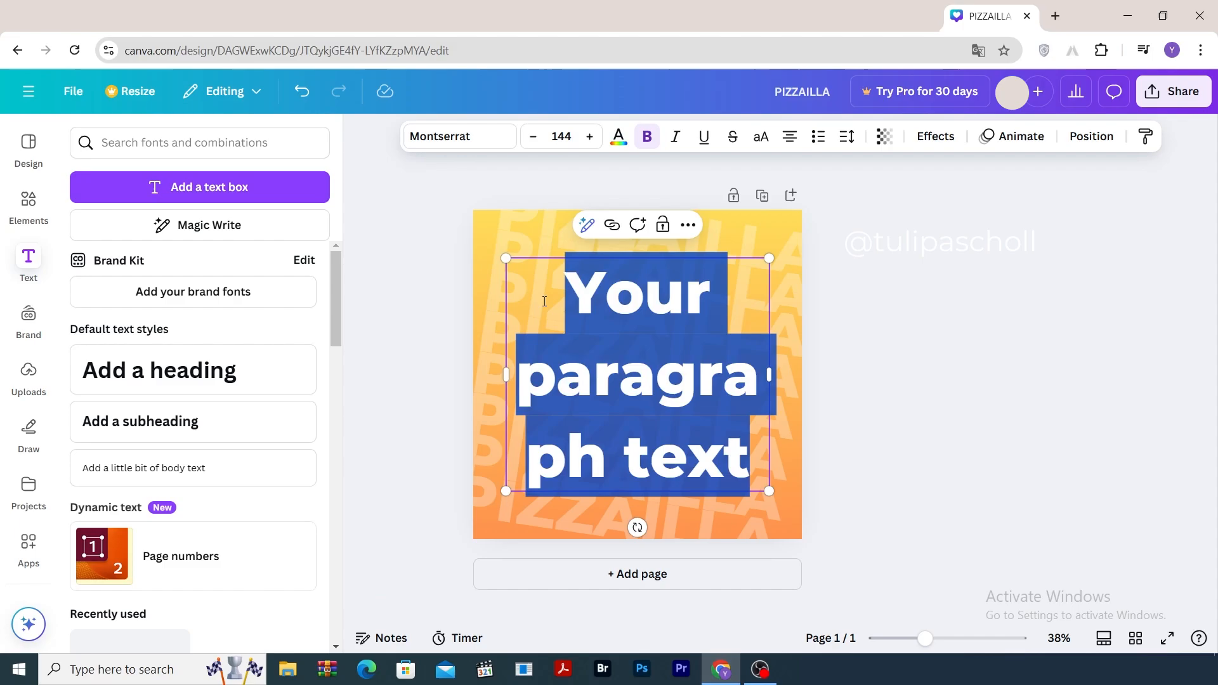
{"action": "type", "text": "STA"}
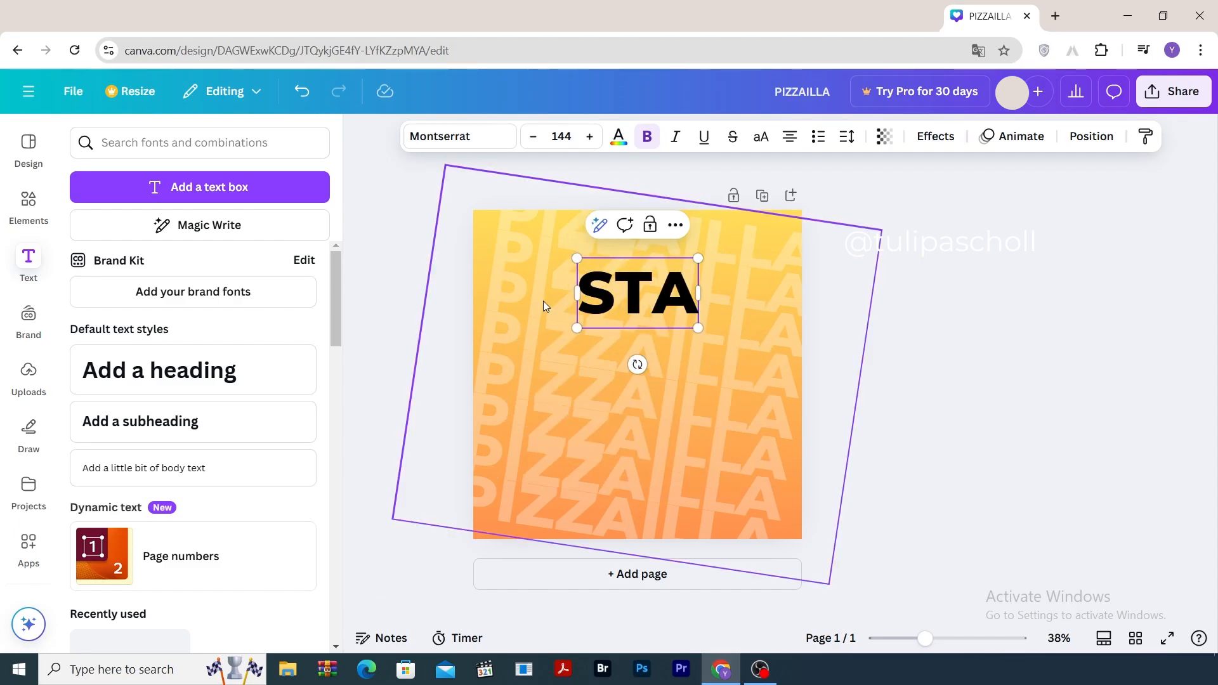
{"action": "type", "text": "RT WITH"}
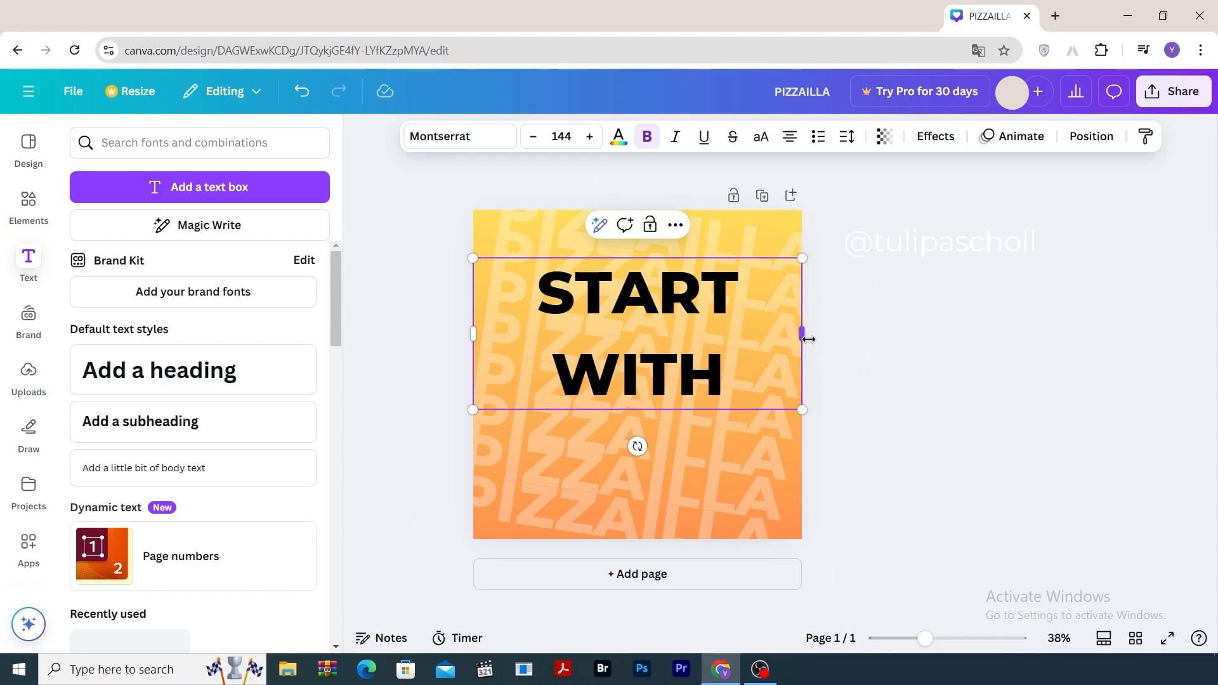
- Widen the START WITH text onto one line, scale it to font size 99.5 and centre it near the page's upper edge
{"action": "left_click_drag", "start_coordinate": [830, 335], "coordinate": [975, 339]}
{"action": "left_click", "coordinate": [957, 359]}
{"action": "left_click_drag", "start_coordinate": [770, 296], "coordinate": [727, 271]}
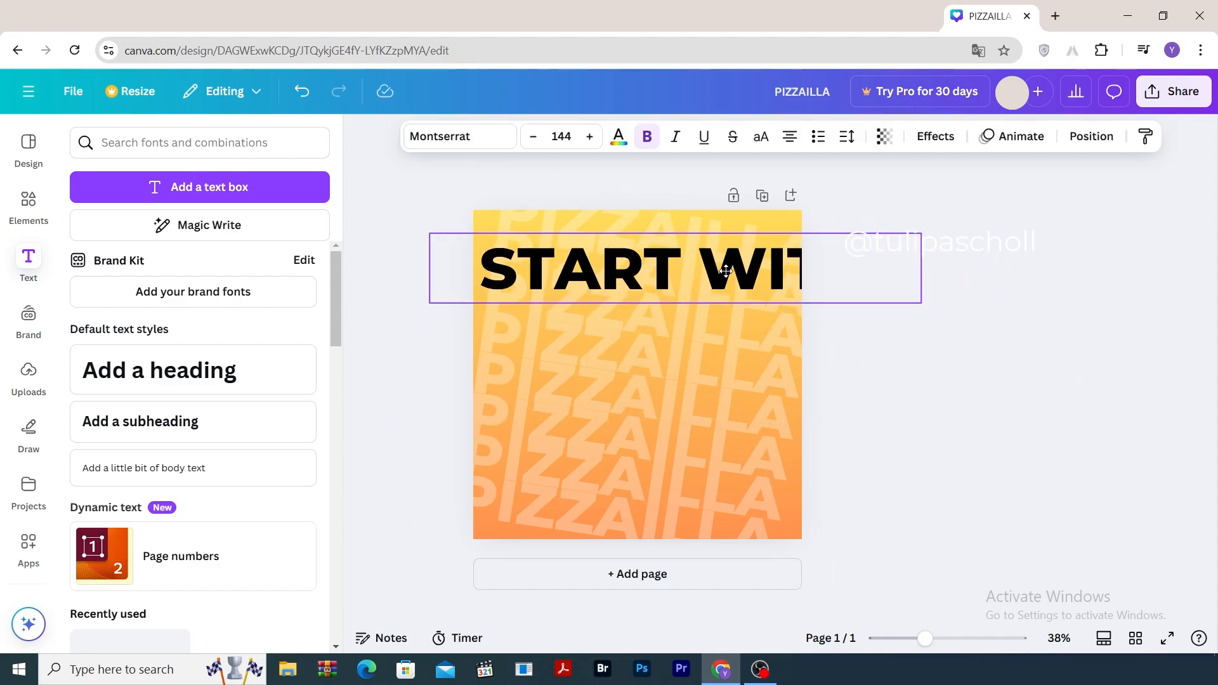
{"action": "left_click_drag", "start_coordinate": [920, 303], "coordinate": [769, 282]}
{"action": "left_click_drag", "start_coordinate": [649, 261], "coordinate": [683, 270]}
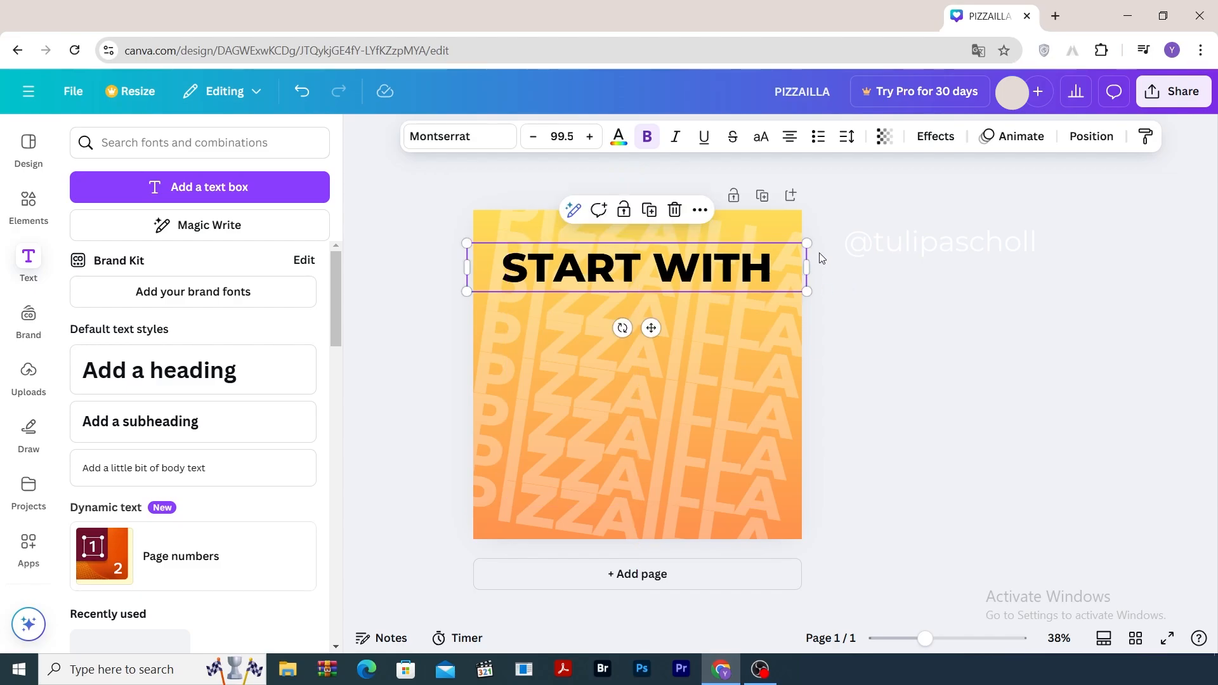
- Change the START WITH text's colour to white
{"action": "left_click", "coordinate": [619, 137]}
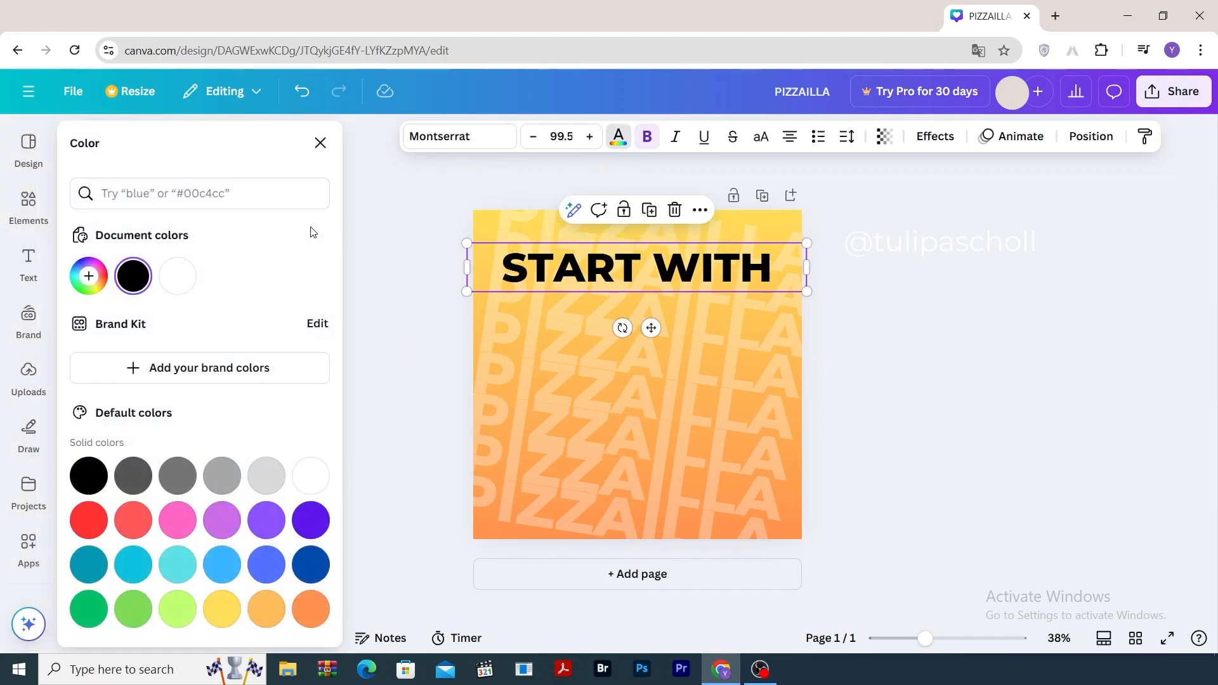
{"action": "left_click", "coordinate": [178, 277]}
{"action": "left_click", "coordinate": [929, 335]}
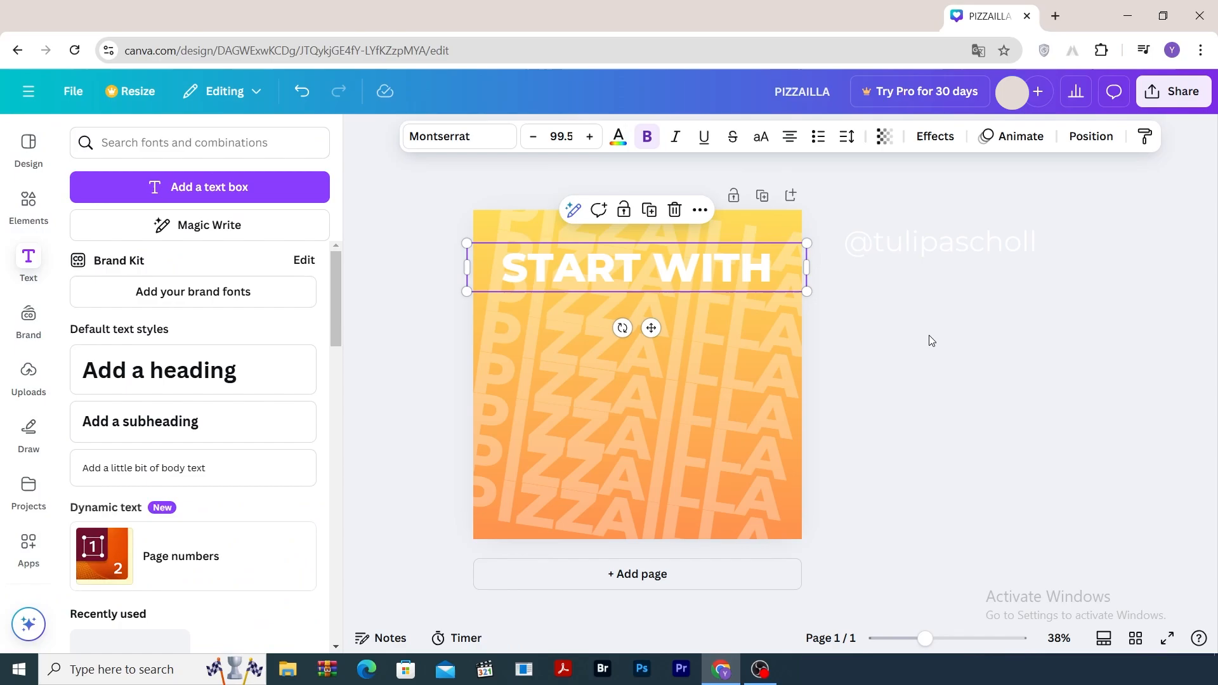
{"action": "key", "text": "ctrl+z"}
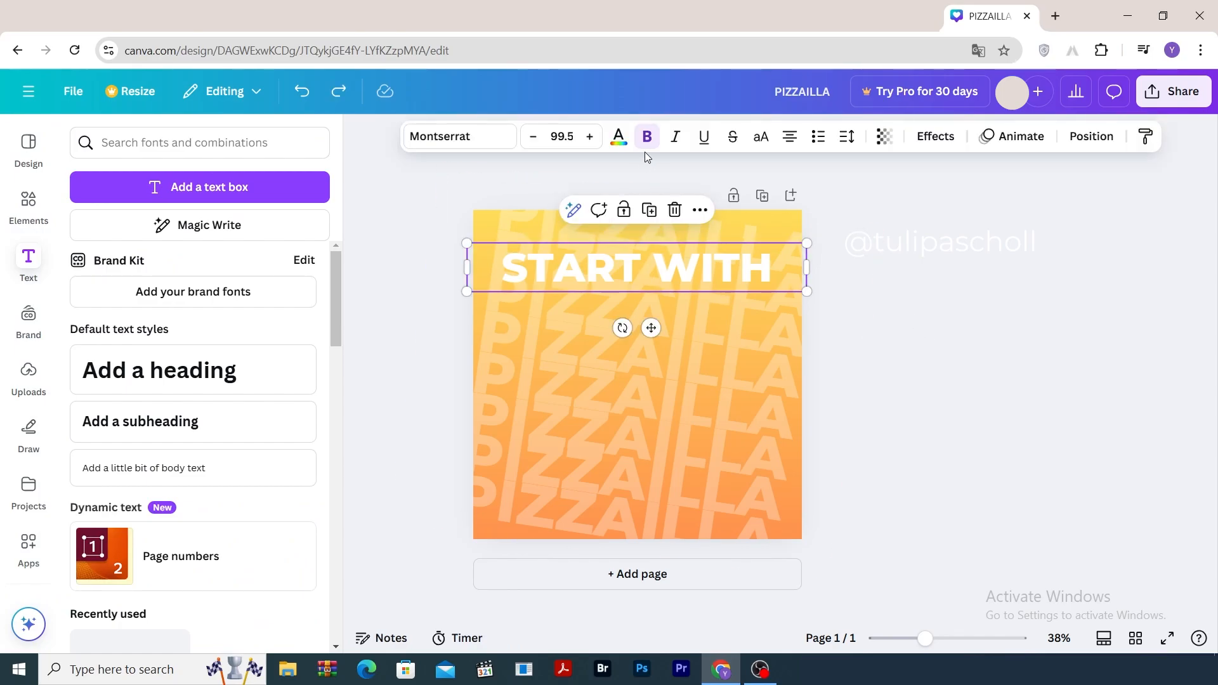
- Apply the Lift effect to the START WITH text with an intensity of 18
{"action": "left_click", "coordinate": [930, 140]}
{"action": "left_click", "coordinate": [278, 237]}
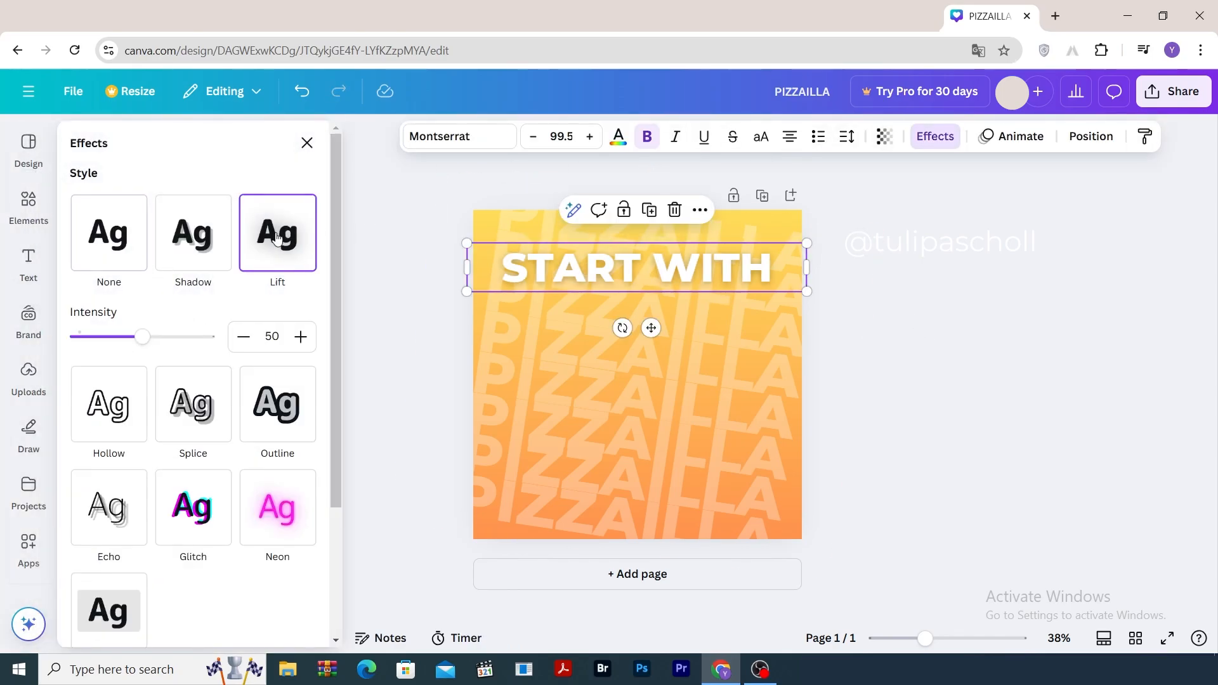
{"action": "left_click_drag", "start_coordinate": [152, 341], "coordinate": [109, 339]}
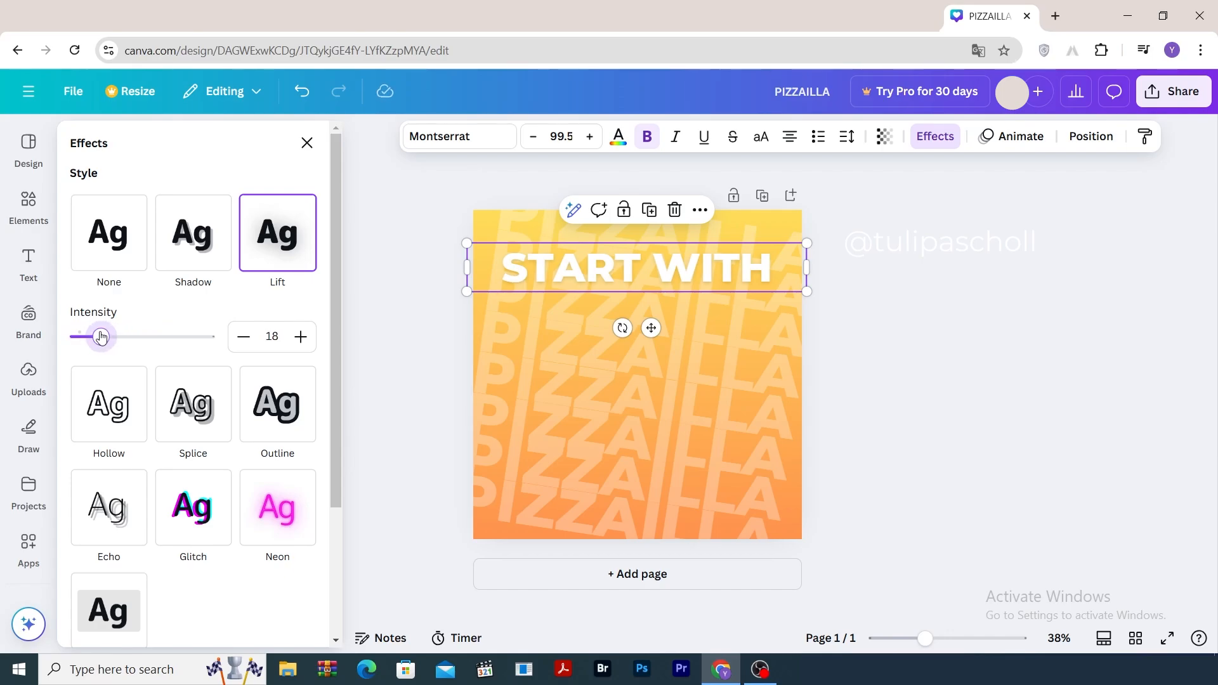
{"action": "left_click", "coordinate": [702, 344]}
{"action": "left_click", "coordinate": [987, 343]}
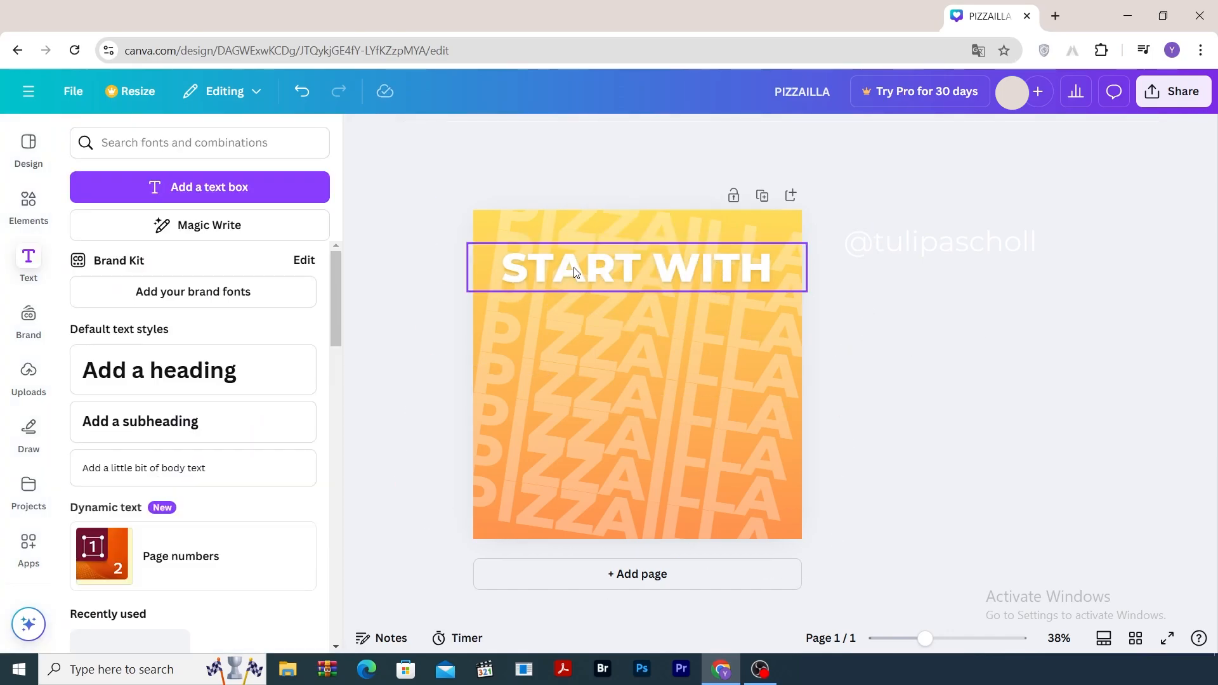
- Duplicate the START WITH text directly below itself and change the copy to read "PERFECTION!"
{"action": "left_click_drag", "start_coordinate": [574, 272], "coordinate": [569, 307]}
{"action": "double_click", "coordinate": [552, 307]}
{"action": "type", "text": "PER"}
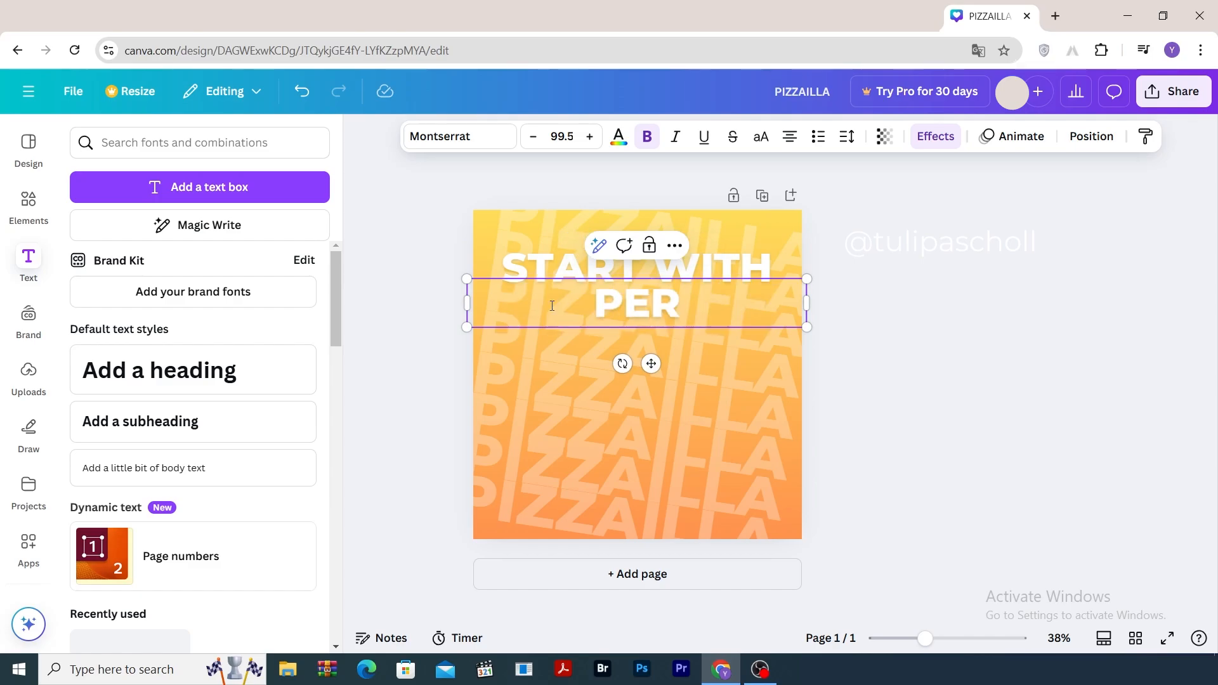
{"action": "type", "text": "FECTION!"}
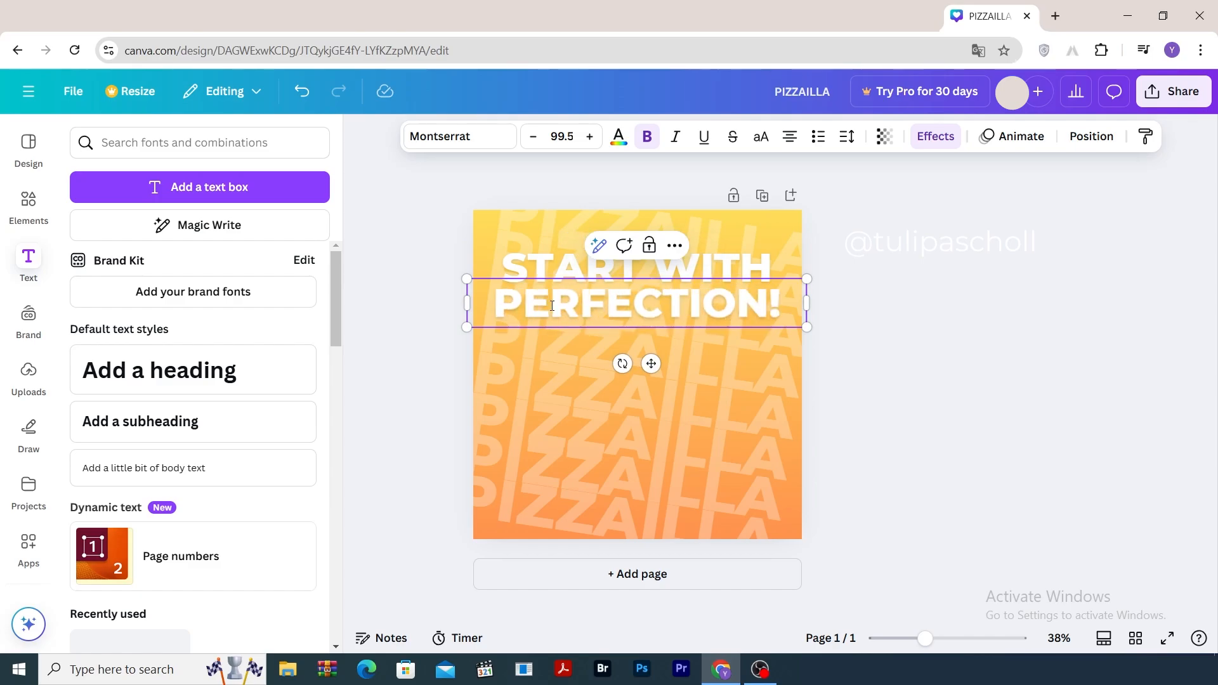
- Change the PERFECTION! text's colour to bright red #ff3131
{"action": "left_click", "coordinate": [618, 138]}
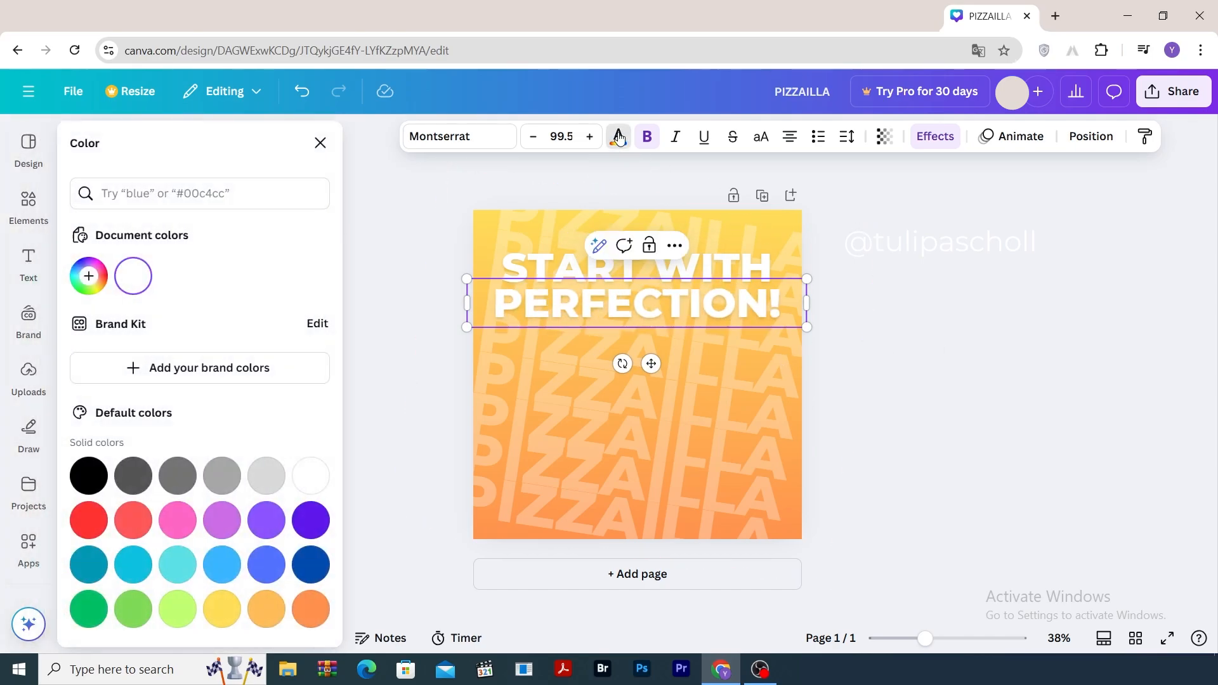
{"action": "left_click", "coordinate": [88, 520]}
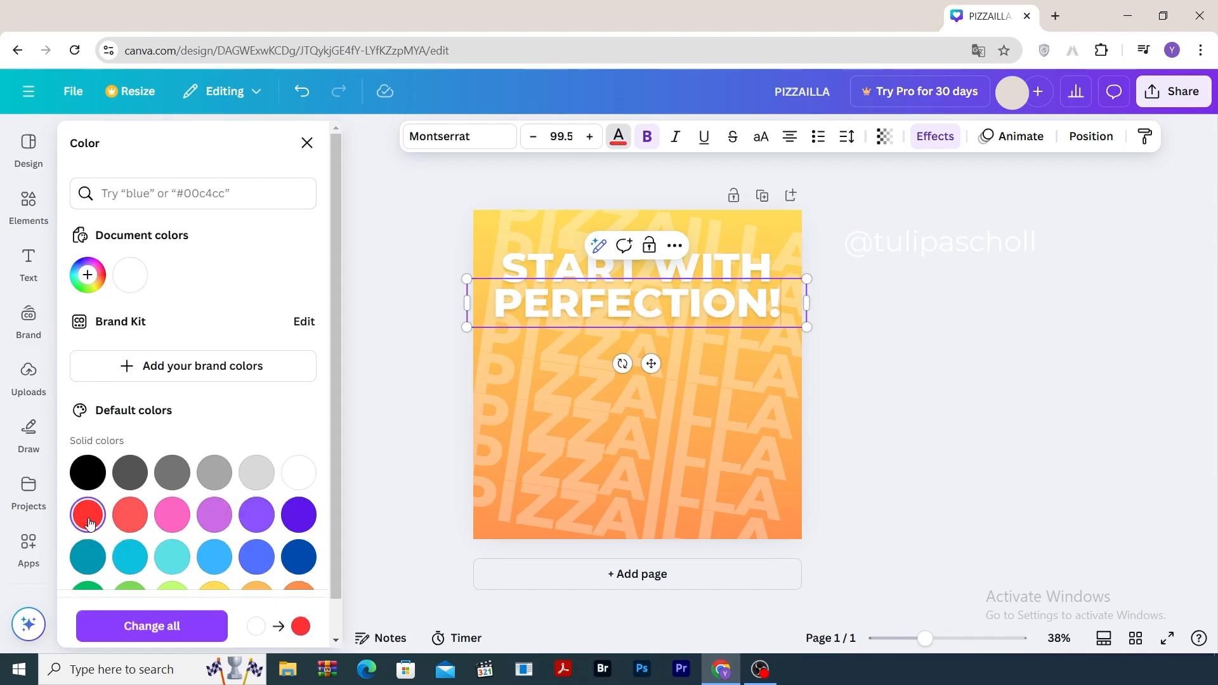
{"action": "double_click", "coordinate": [711, 300]}
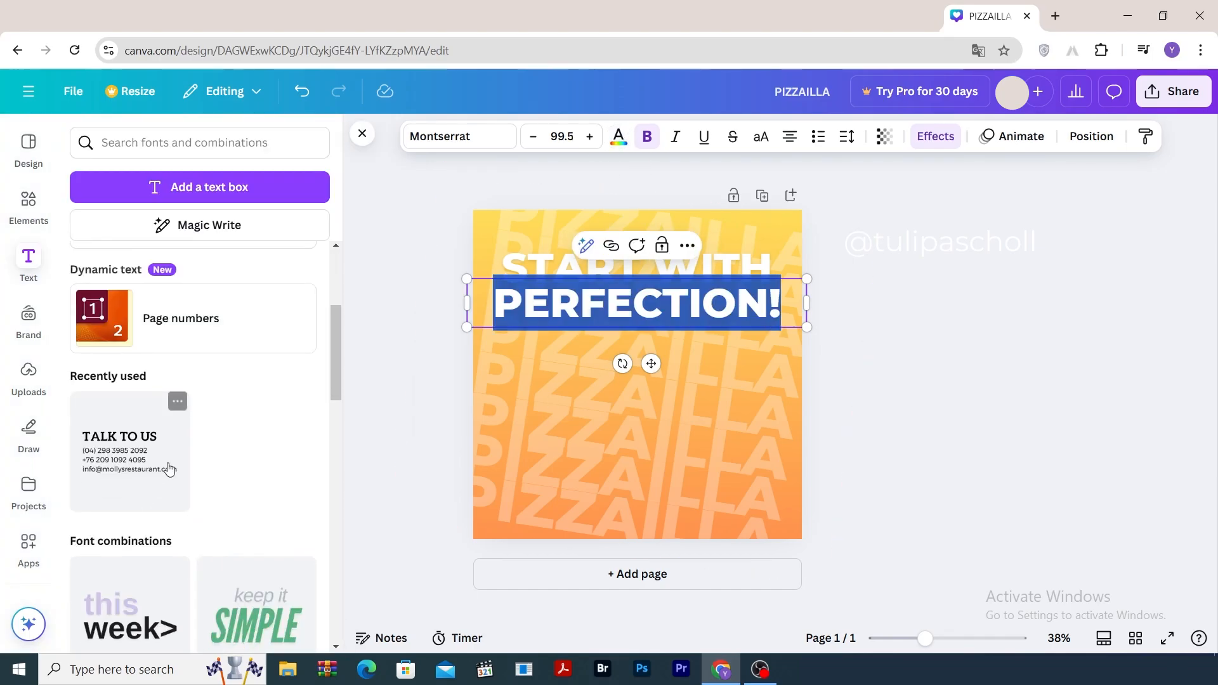
{"action": "key", "text": "Escape"}
{"action": "left_click", "coordinate": [618, 136]}
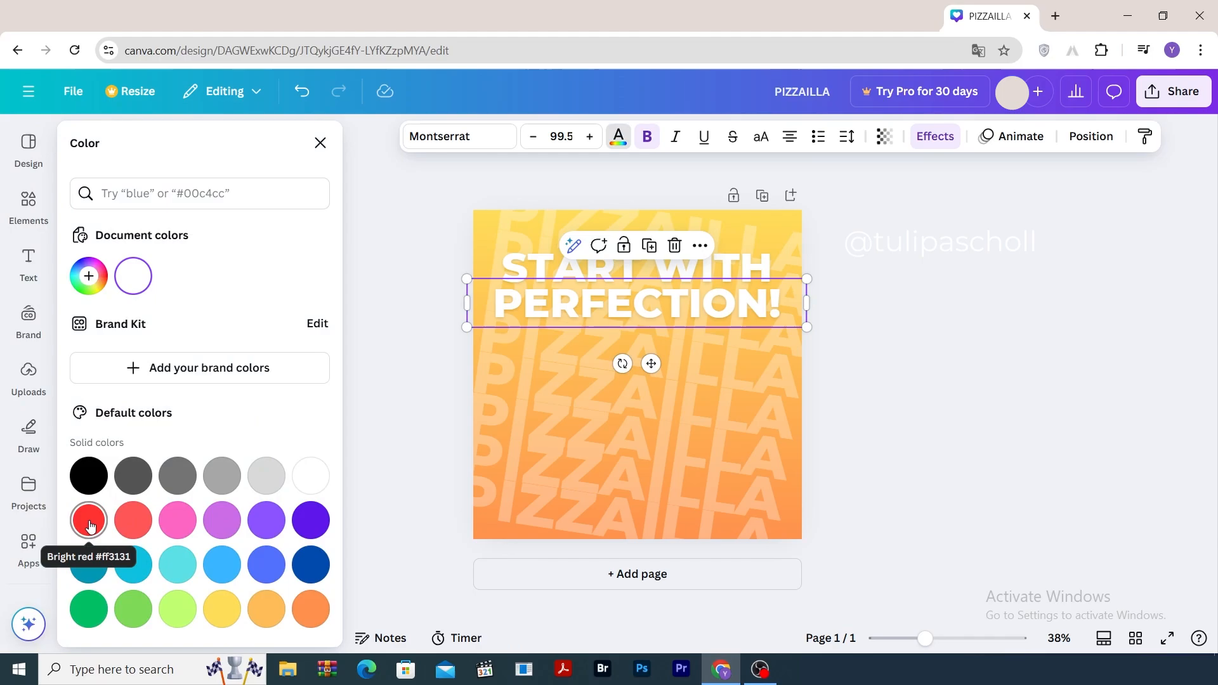
{"action": "left_click", "coordinate": [88, 514]}
- Fit the PERFECTION! text box to its wording, match its width to START WITH and centre both lines together on the page
{"action": "left_click_drag", "start_coordinate": [806, 303], "coordinate": [794, 300]}
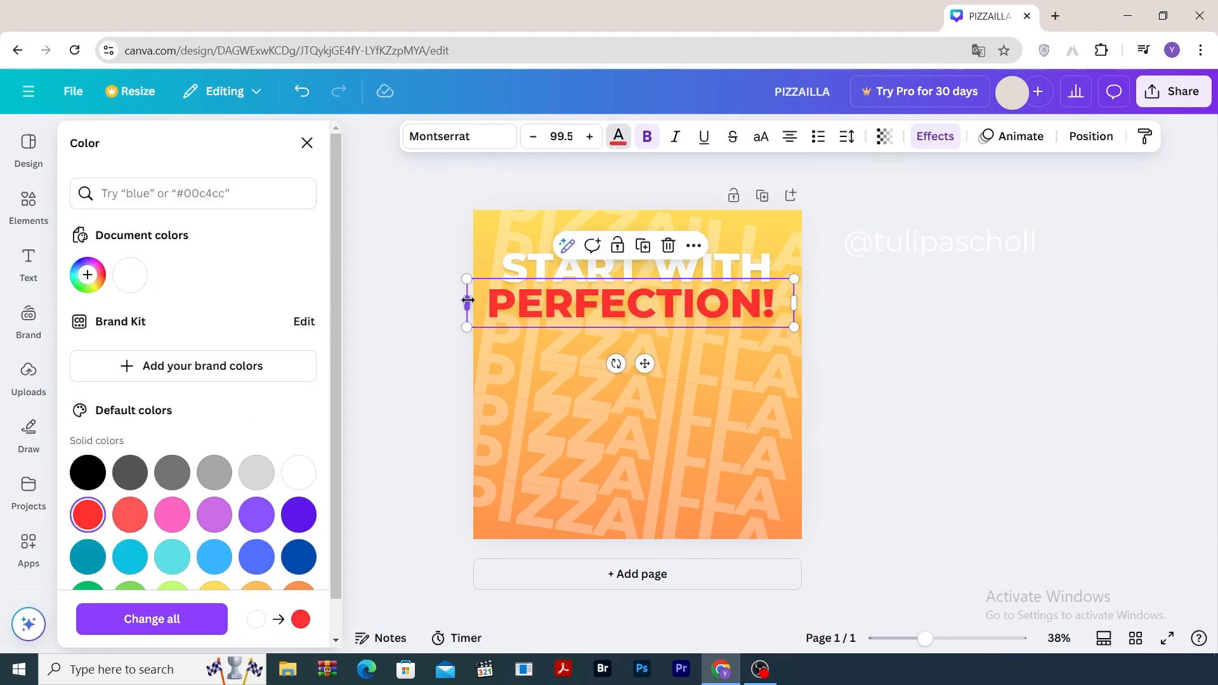
{"action": "left_click_drag", "start_coordinate": [465, 303], "coordinate": [494, 301]}
{"action": "left_click_drag", "start_coordinate": [779, 326], "coordinate": [779, 323]}
{"action": "left_click", "coordinate": [559, 272], "text": "shift"}
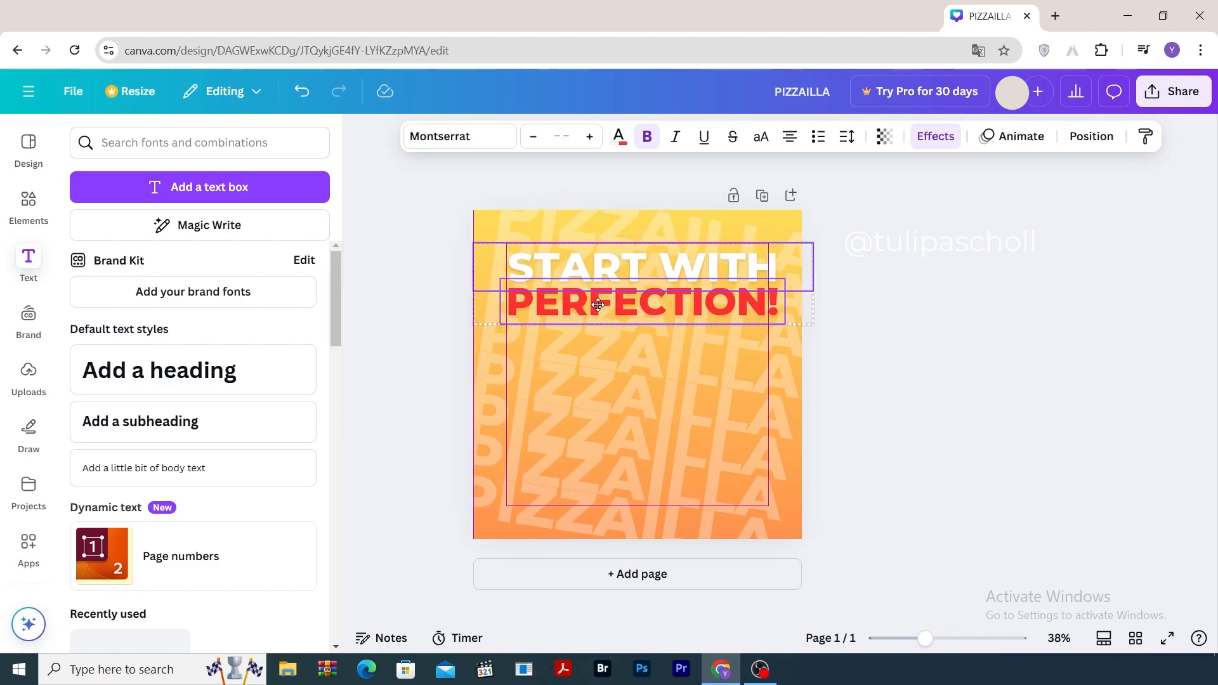
{"action": "left_click", "coordinate": [877, 356]}
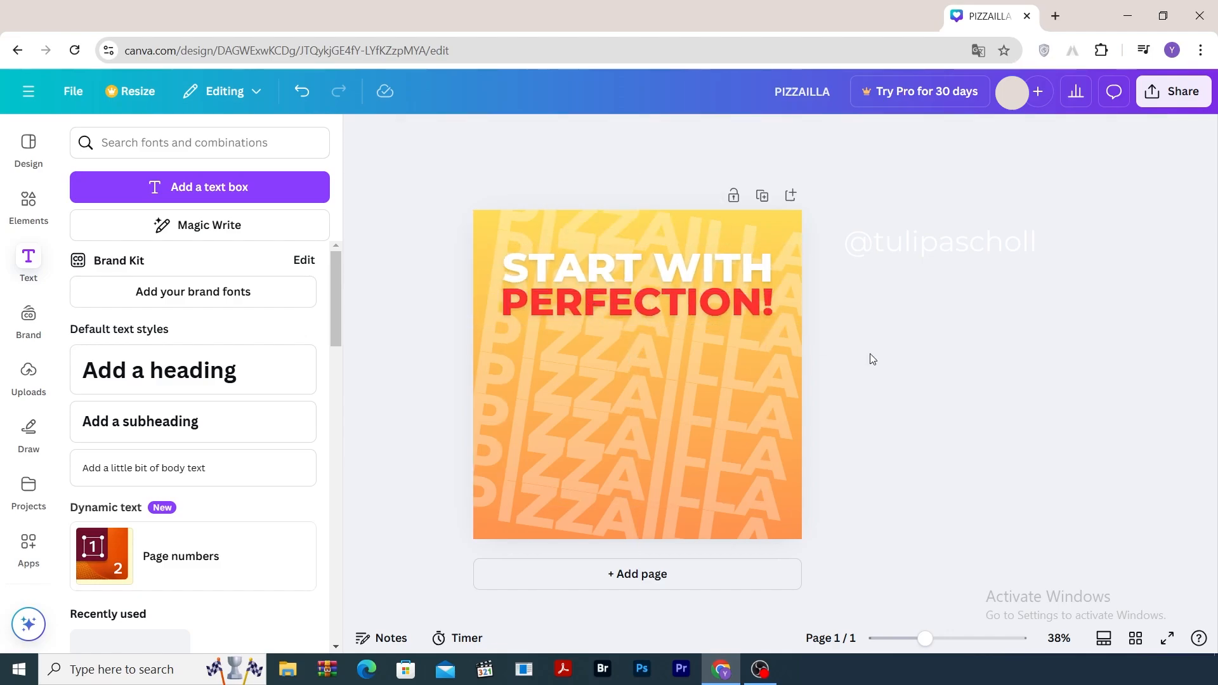
- Search the elements for "pizza" and add the photo of a tilted pizza in a dark pan to the page
{"action": "left_click", "coordinate": [363, 135]}
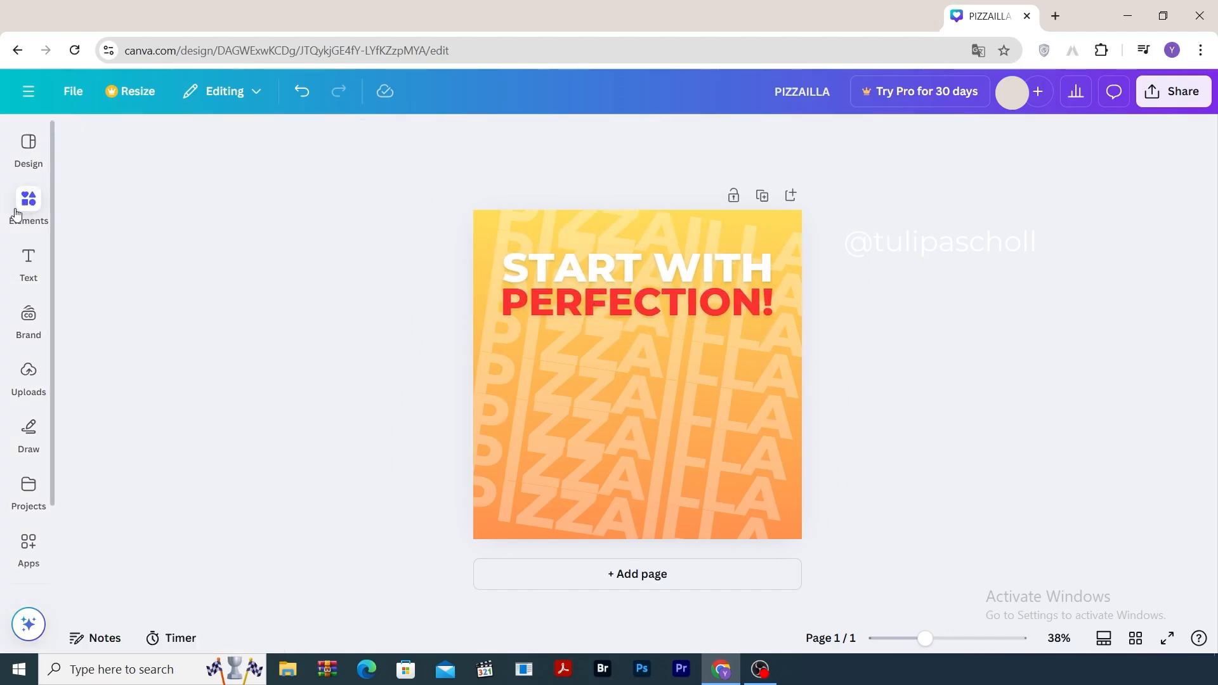
{"action": "left_click", "coordinate": [29, 202]}
{"action": "left_click", "coordinate": [120, 143]}
{"action": "type", "text": "pizza"}
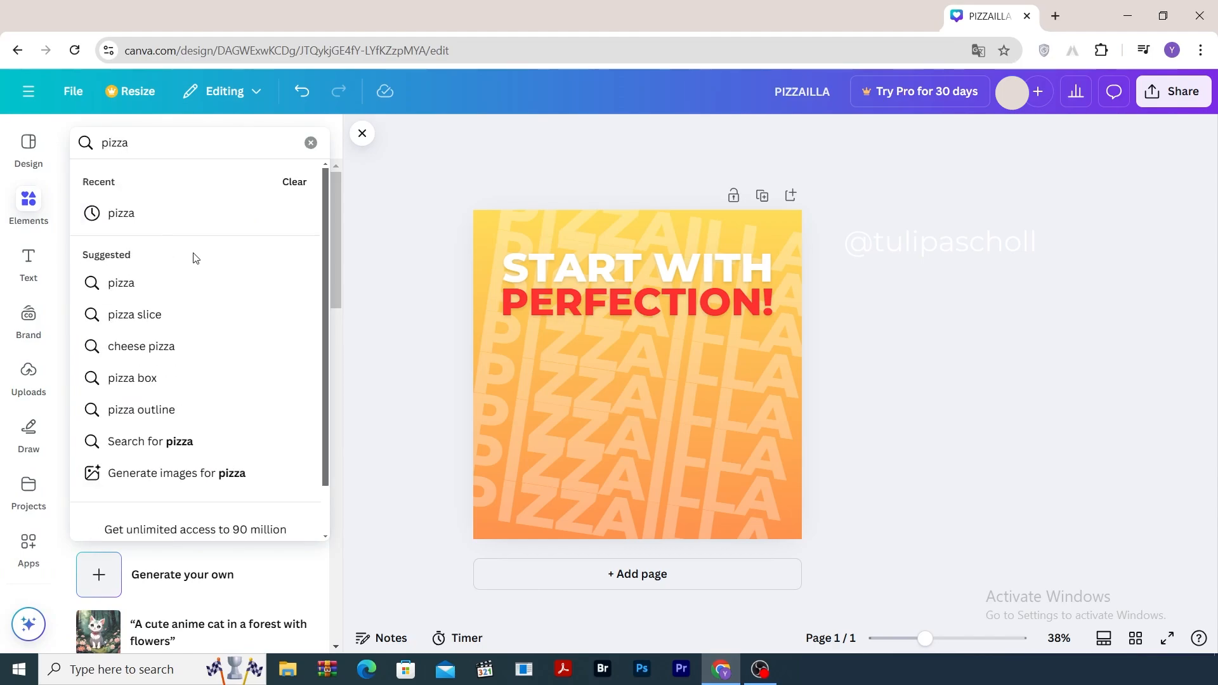
{"action": "left_click", "coordinate": [147, 285]}
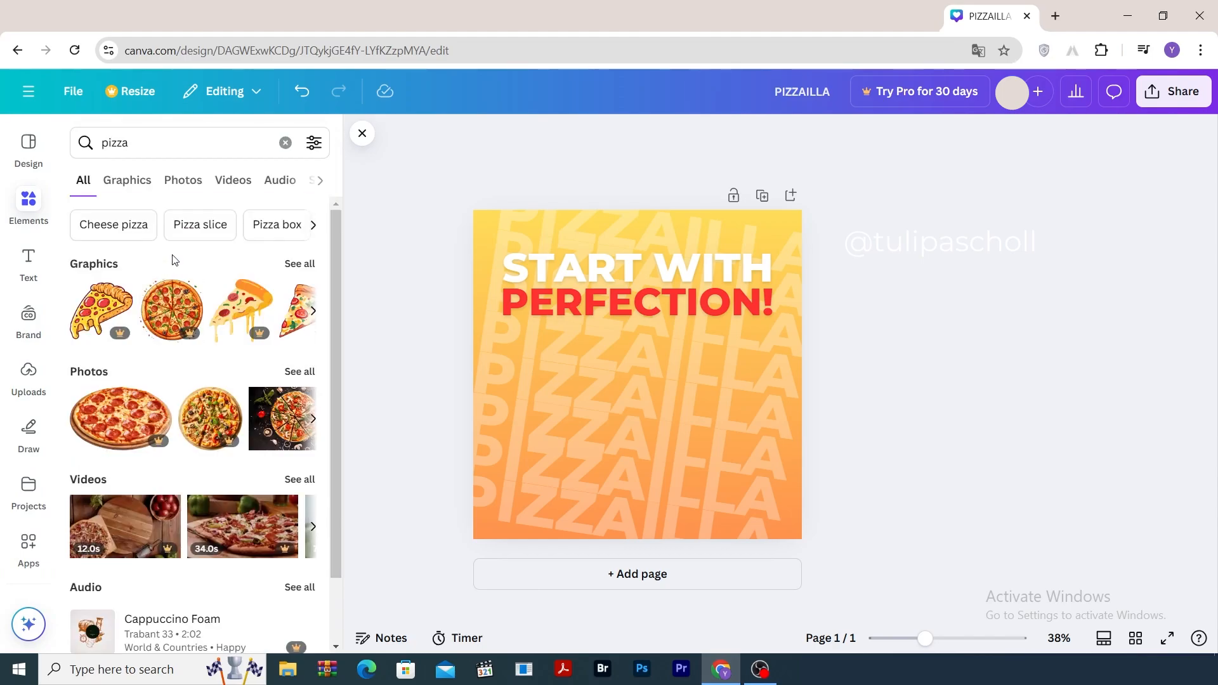
{"action": "left_click", "coordinate": [293, 373]}
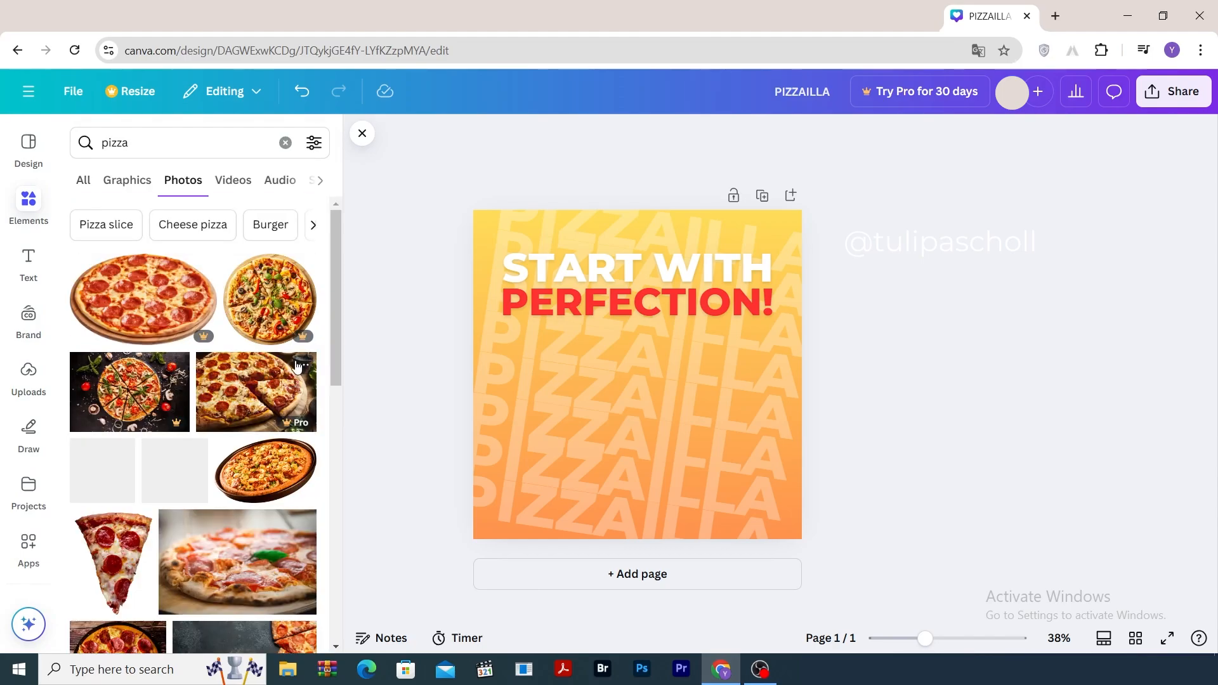
{"action": "left_click", "coordinate": [271, 475]}
{"action": "left_click", "coordinate": [362, 134]}
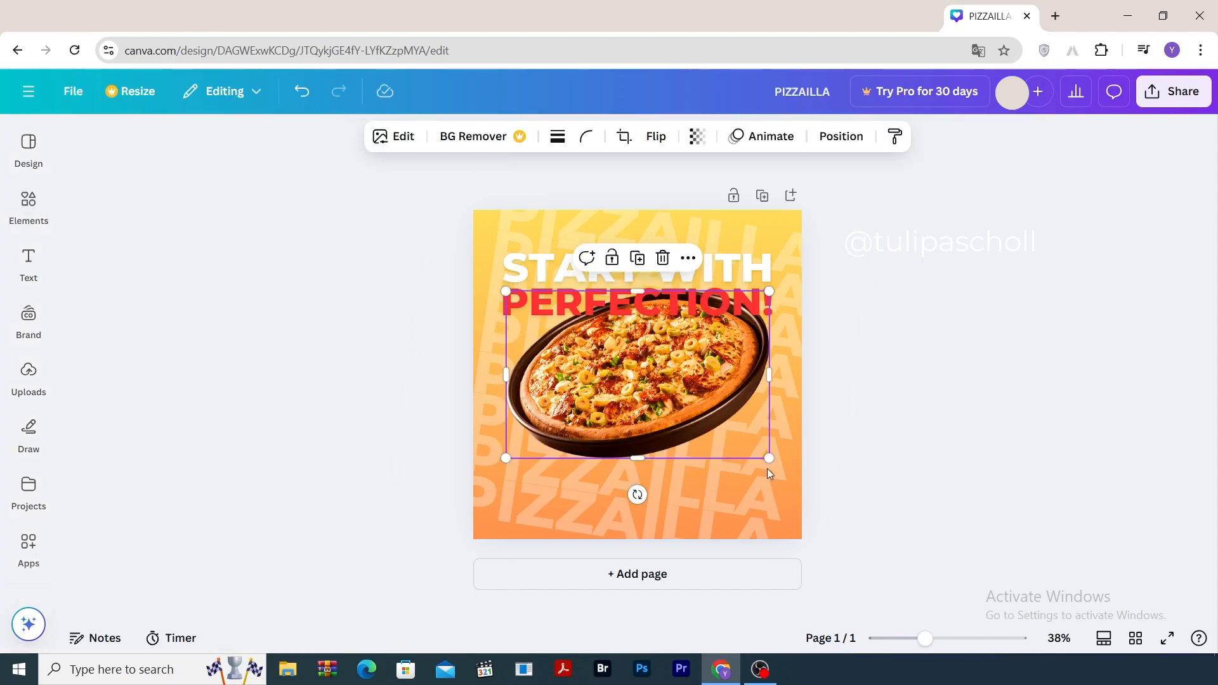
- Shrink and duplicate the pizza, flip the smaller copy horizontally at upper left beneath the heading, and place the larger one at lower right
{"action": "left_click_drag", "start_coordinate": [770, 458], "coordinate": [672, 397]}
{"action": "left_click_drag", "start_coordinate": [607, 336], "coordinate": [581, 383]}
{"action": "left_click", "coordinate": [919, 456]}
{"action": "left_click_drag", "start_coordinate": [654, 429], "coordinate": [567, 384]}
{"action": "left_click", "coordinate": [659, 141]}
{"action": "left_click", "coordinate": [654, 179]}
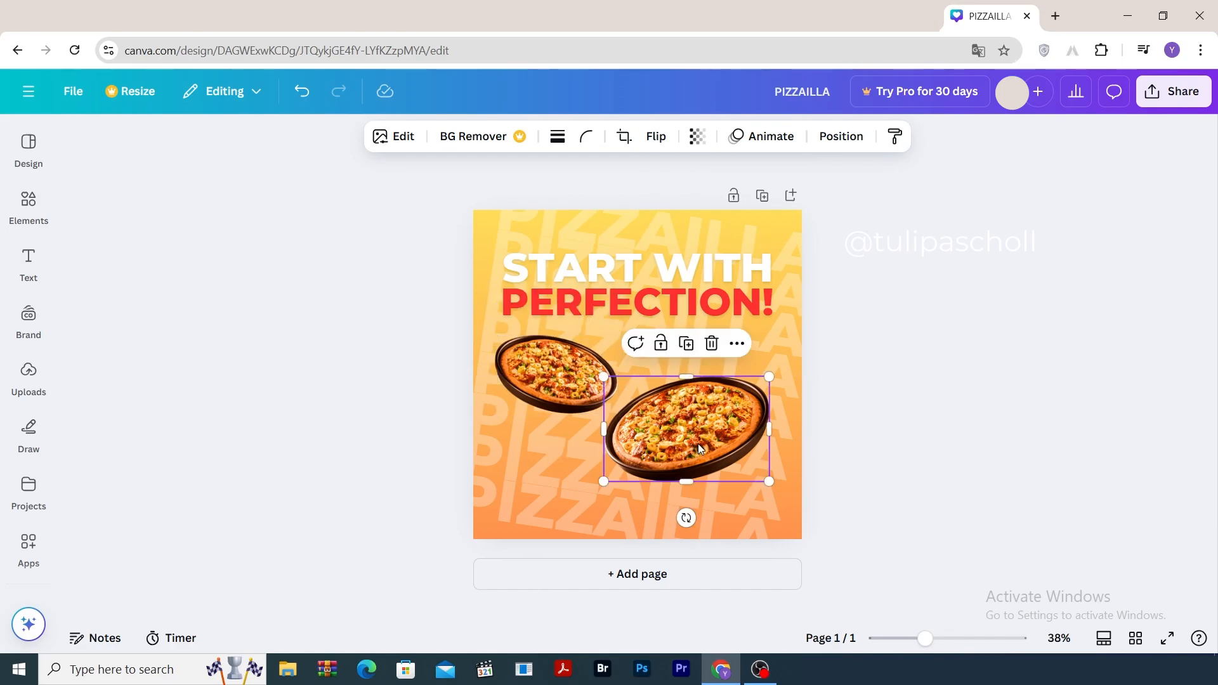
{"action": "left_click_drag", "start_coordinate": [698, 443], "coordinate": [706, 456]}
{"action": "left_click", "coordinate": [966, 414]}
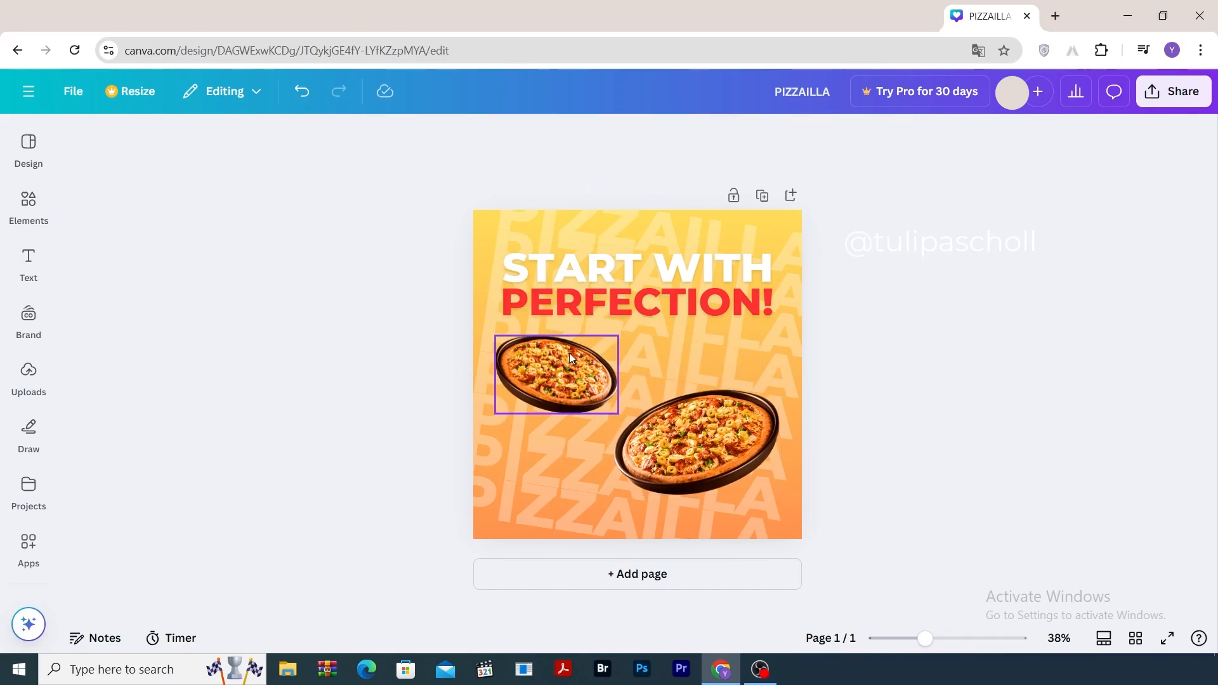
- Add a circle shape, shrink it and place it over the lower-left edge of the smaller pizza
{"action": "left_click", "coordinate": [30, 204]}
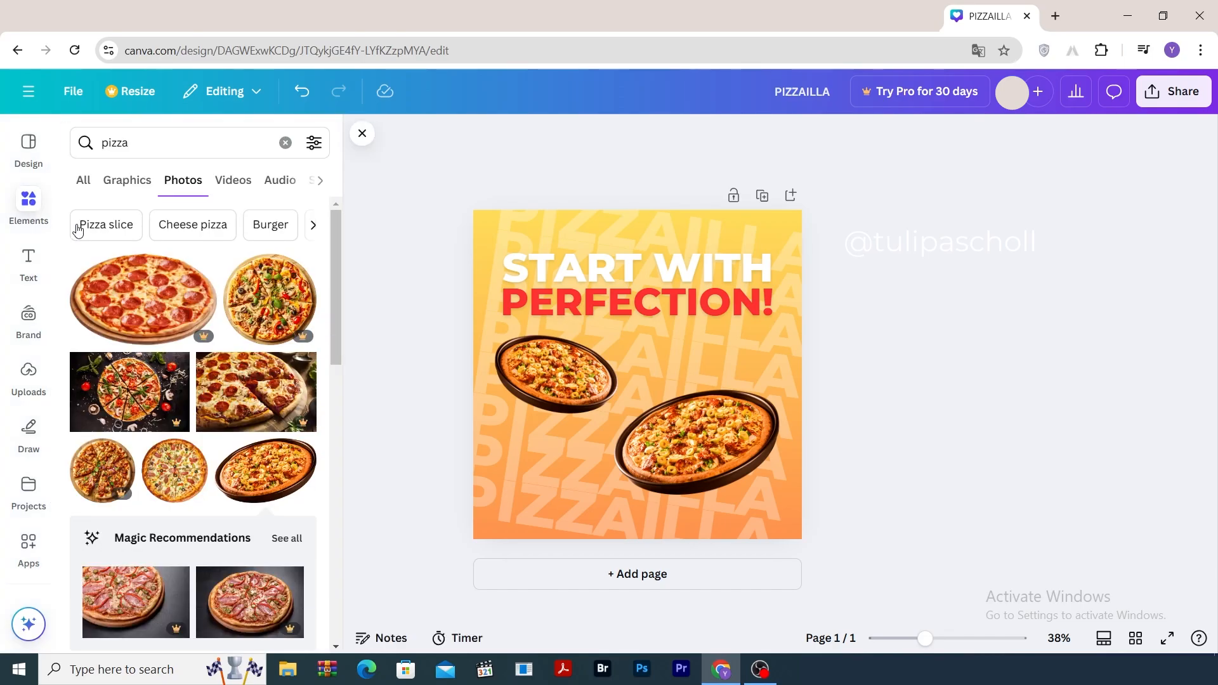
{"action": "left_click", "coordinate": [77, 225]}
{"action": "left_click", "coordinate": [290, 379]}
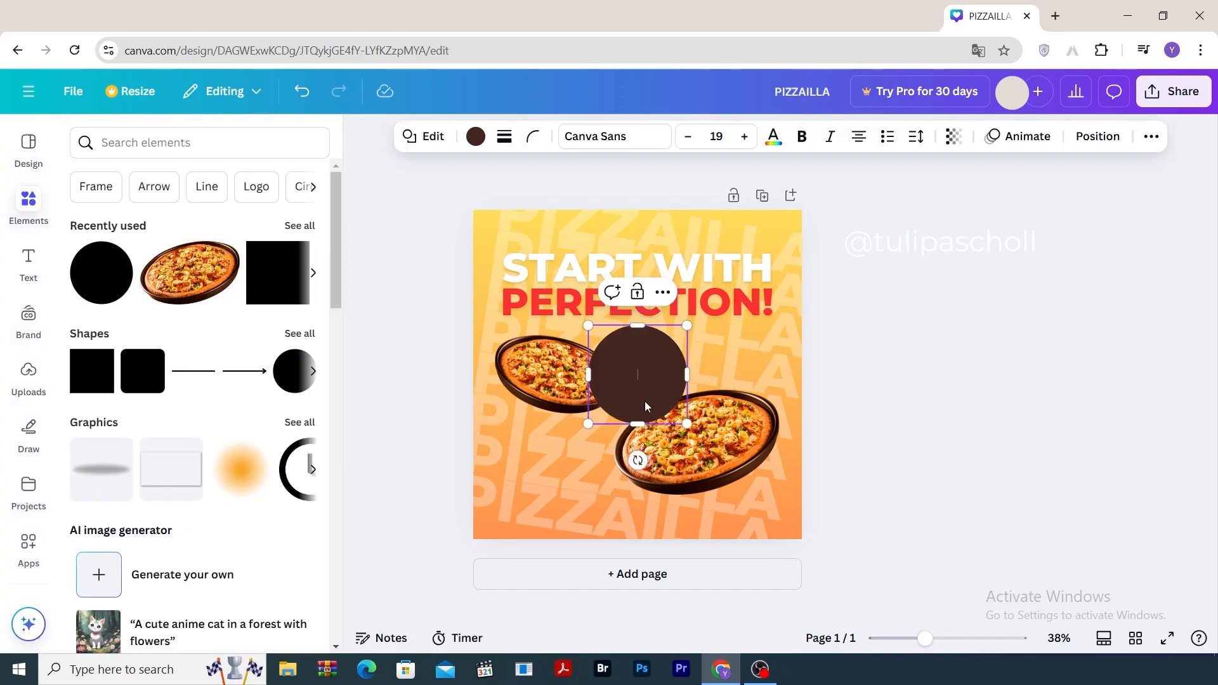
{"action": "left_click_drag", "start_coordinate": [641, 409], "coordinate": [528, 423]}
{"action": "left_click", "coordinate": [363, 137]}
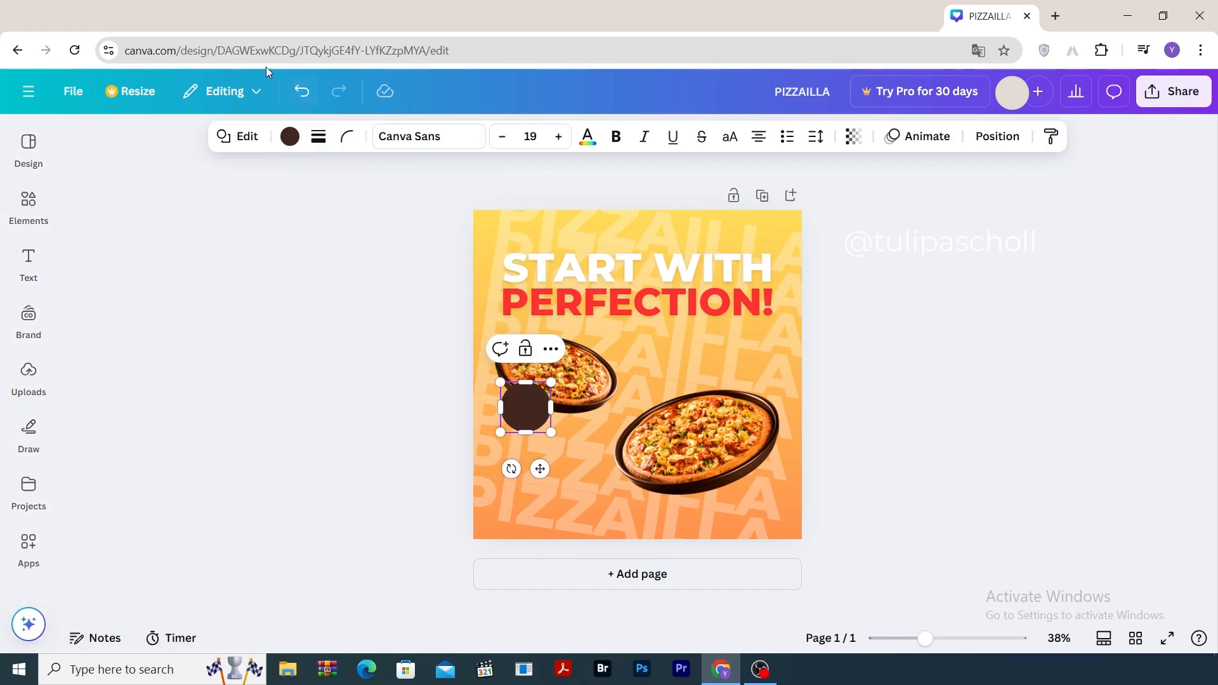
- Fill the circle with the default red-to-orange gradient
{"action": "left_click", "coordinate": [288, 135]}
{"action": "scroll", "coordinate": [140, 585], "scroll_direction": "down", "scroll_amount": 3}
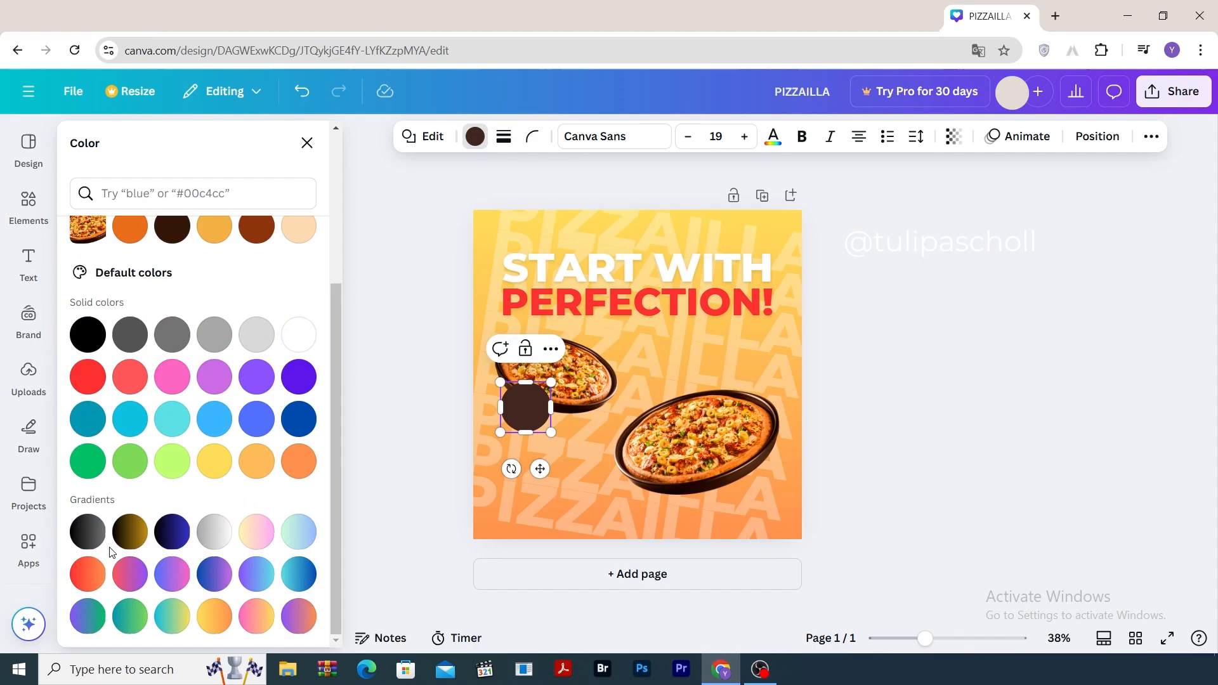
{"action": "left_click", "coordinate": [86, 573]}
{"action": "left_click", "coordinate": [513, 406]}
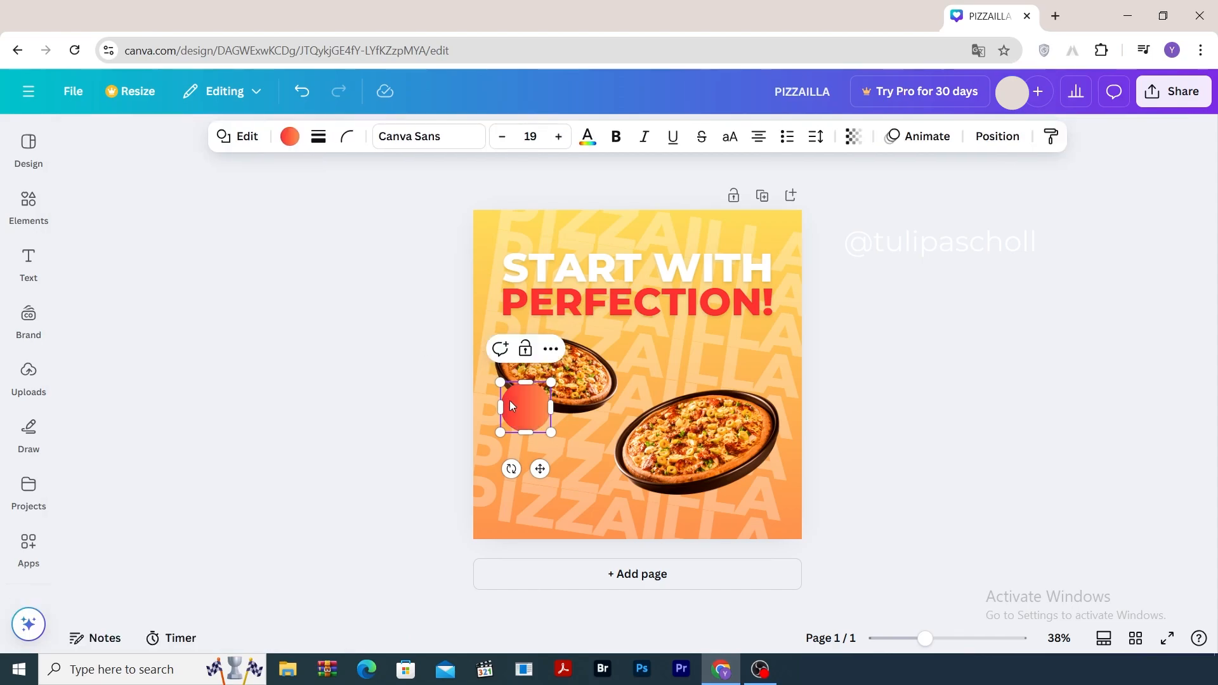
- Change the orange colour in the circle's gradient to dark red #8B0707
{"action": "left_click", "coordinate": [287, 137]}
{"action": "left_click", "coordinate": [257, 276]}
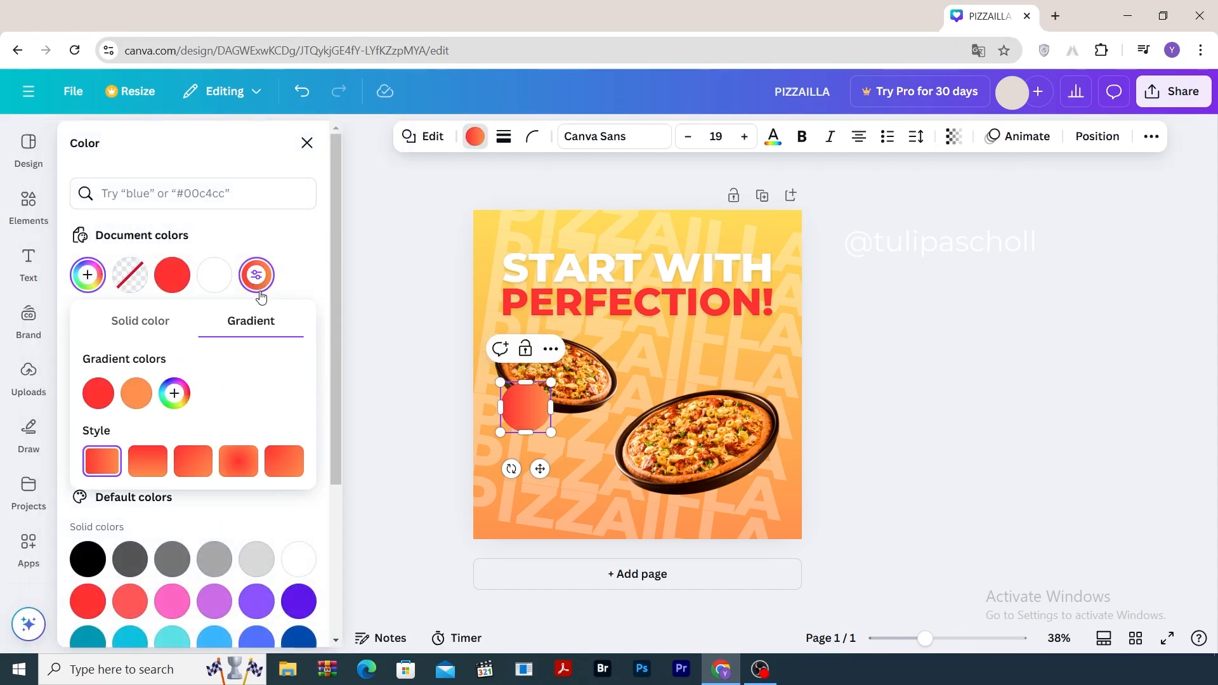
{"action": "left_click", "coordinate": [136, 394]}
{"action": "left_click_drag", "start_coordinate": [153, 533], "coordinate": [138, 527]}
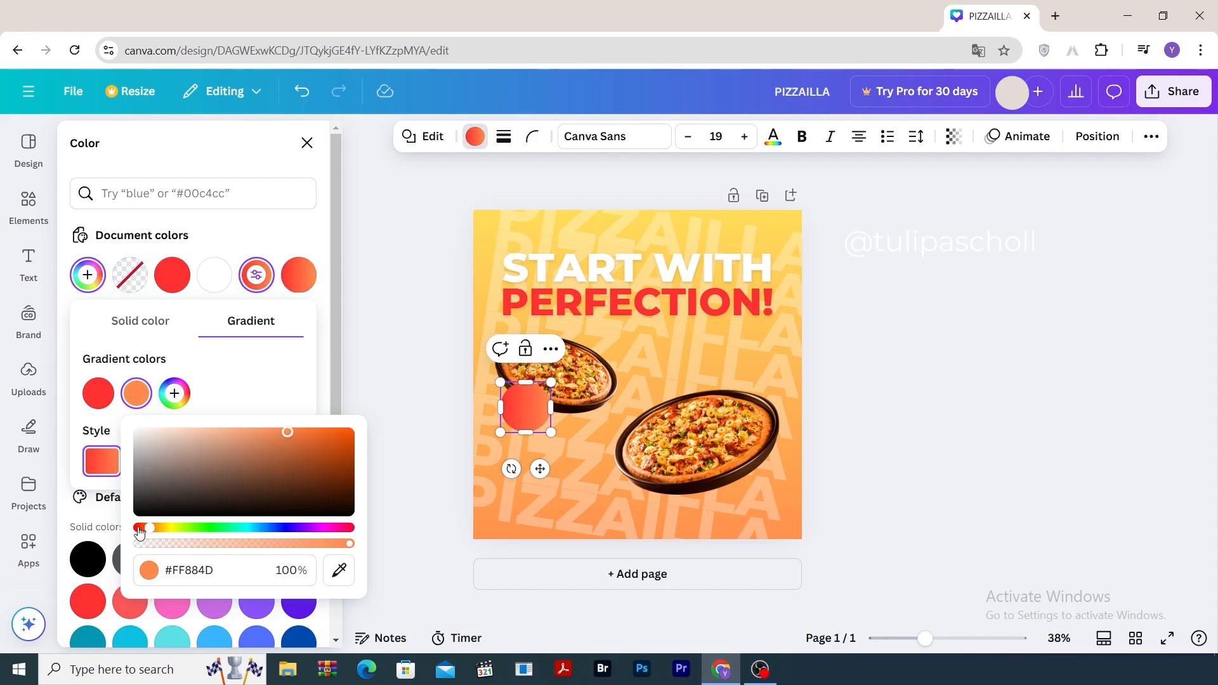
{"action": "left_click_drag", "start_coordinate": [287, 434], "coordinate": [343, 468]}
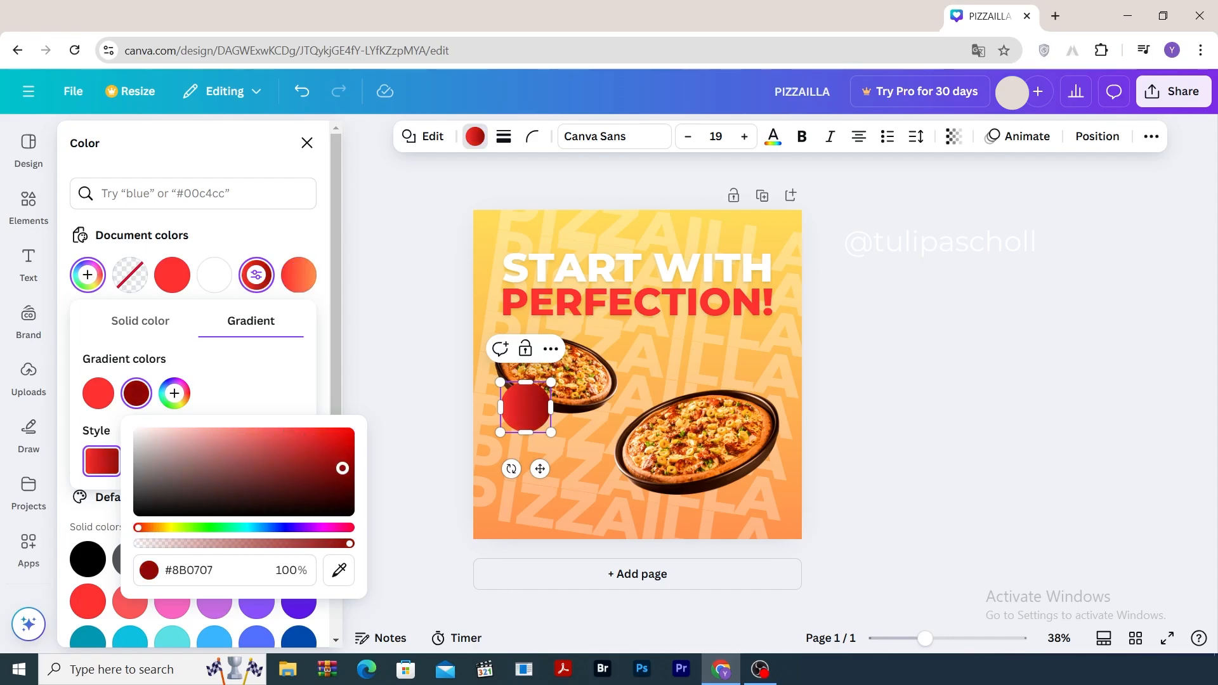
- Switch the circle's gradient style to vertical, running from red at the top to dark red at the bottom
{"action": "left_click", "coordinate": [298, 393]}
{"action": "left_click", "coordinate": [148, 465]}
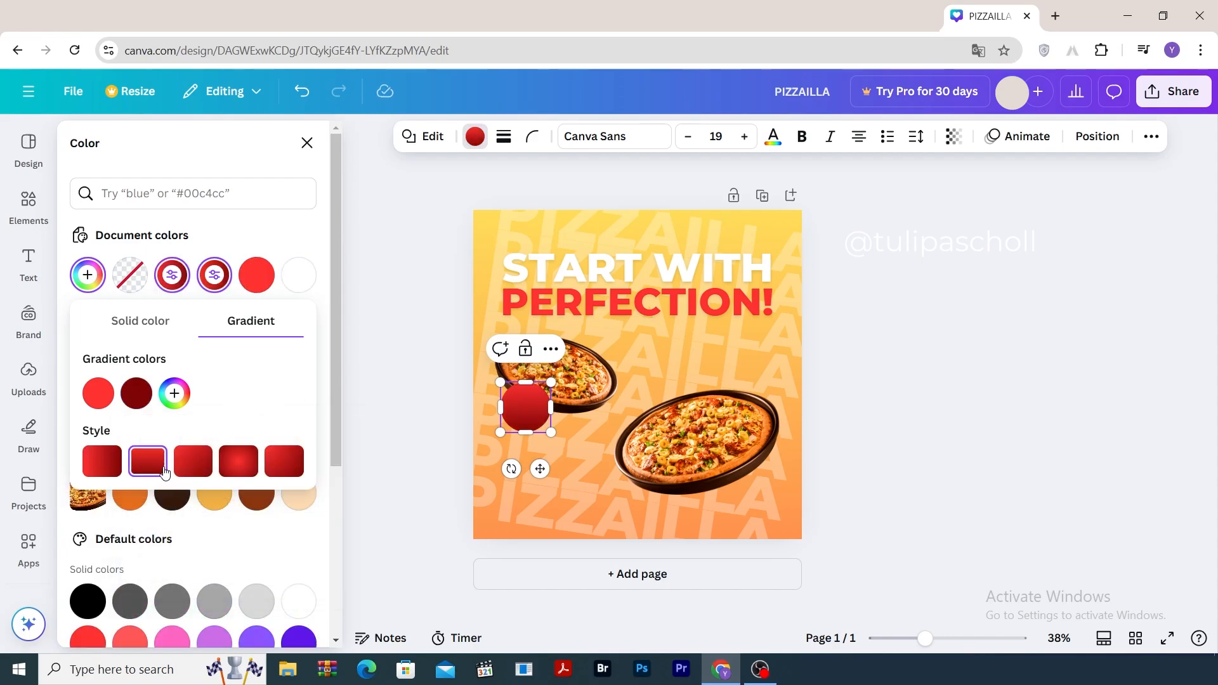
{"action": "left_click", "coordinate": [413, 425]}
{"action": "left_click", "coordinate": [532, 407]}
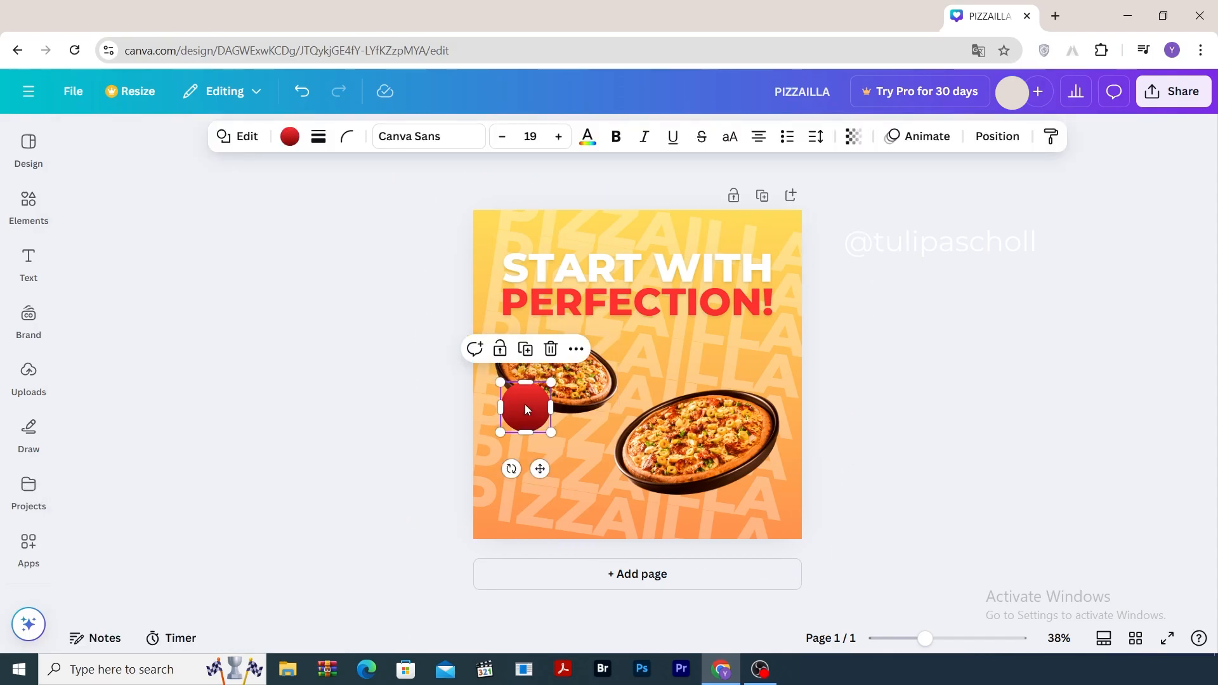
{"action": "left_click", "coordinate": [367, 356]}
{"action": "left_click", "coordinate": [519, 410]}
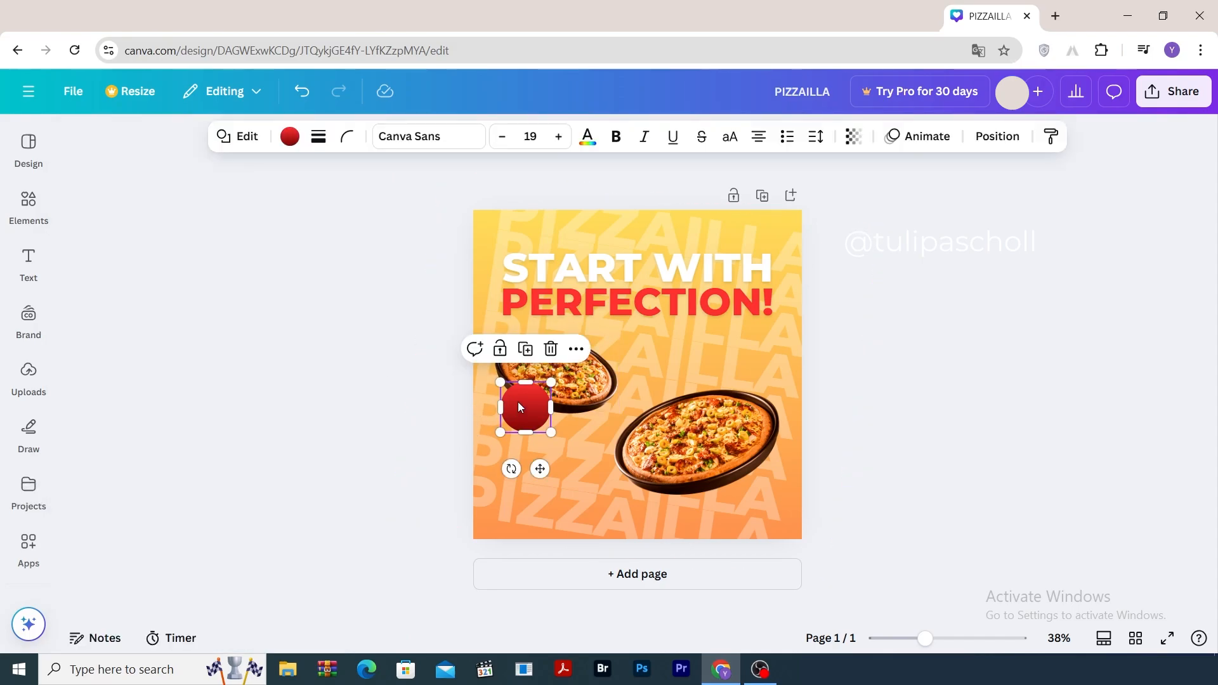
{"action": "left_click", "coordinate": [388, 300]}
- Add a text box reading "MEDIUM PIZZA" and tighten its line spacing
{"action": "left_click", "coordinate": [28, 260]}
{"action": "left_click", "coordinate": [200, 186]}
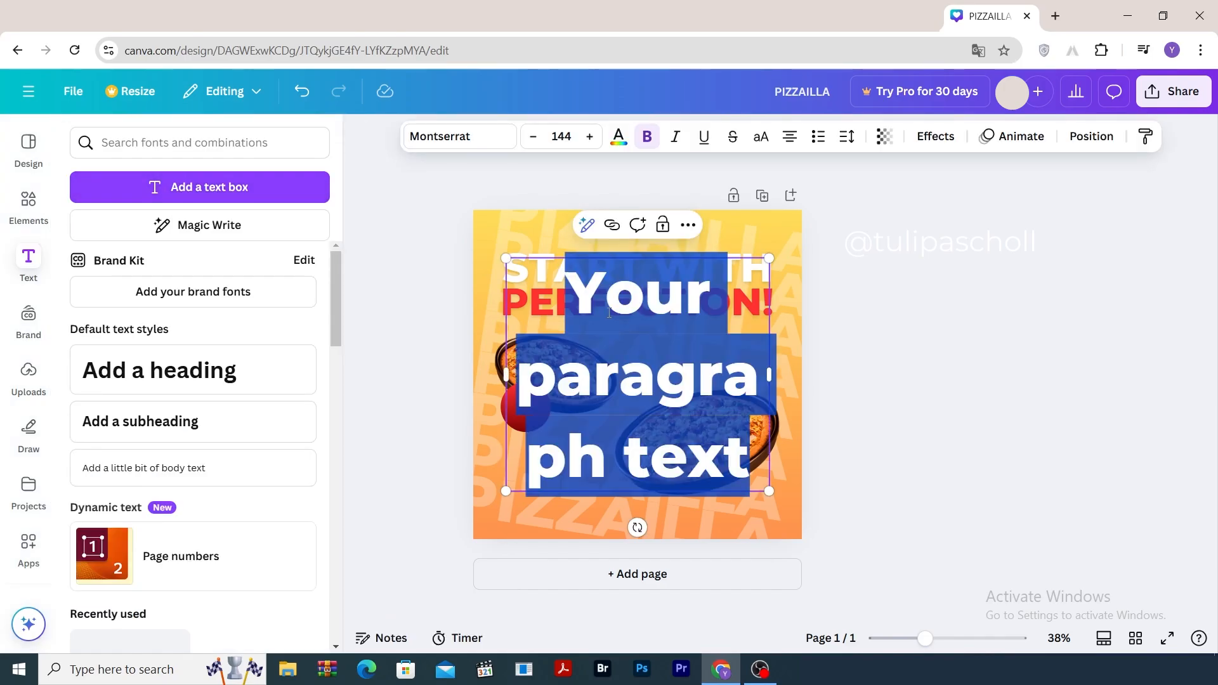
{"action": "type", "text": "MEDIUM "}
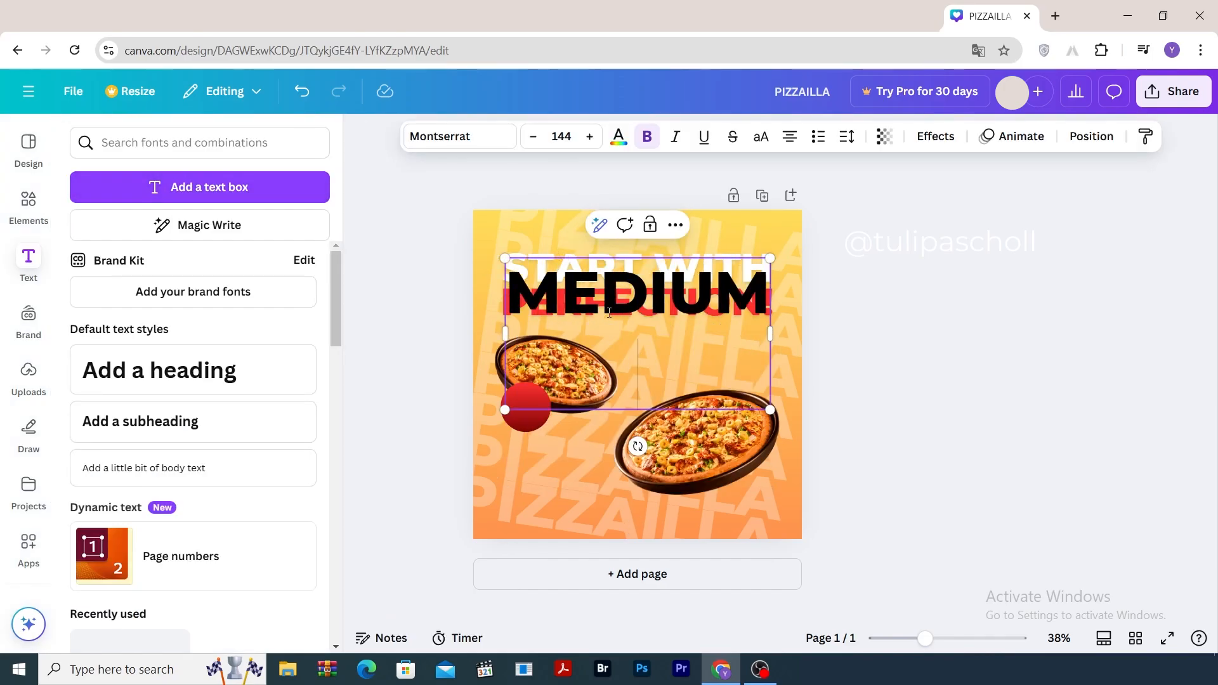
{"action": "type", "text": "PIZZA"}
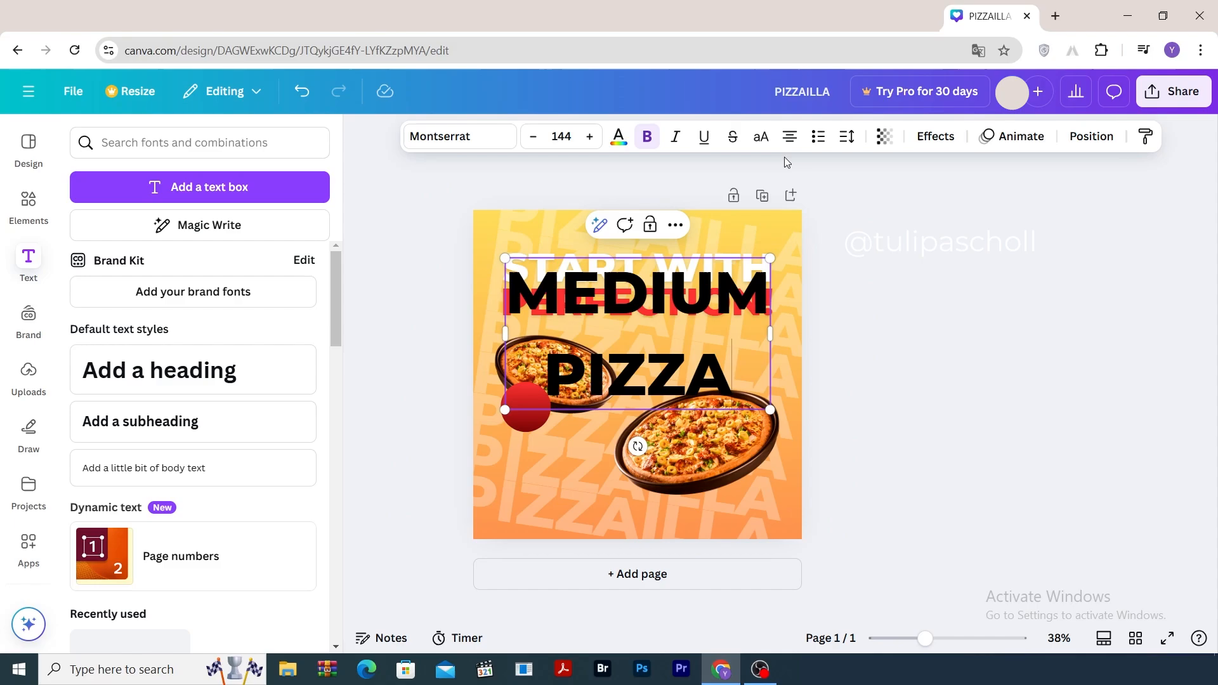
{"action": "left_click", "coordinate": [847, 136]}
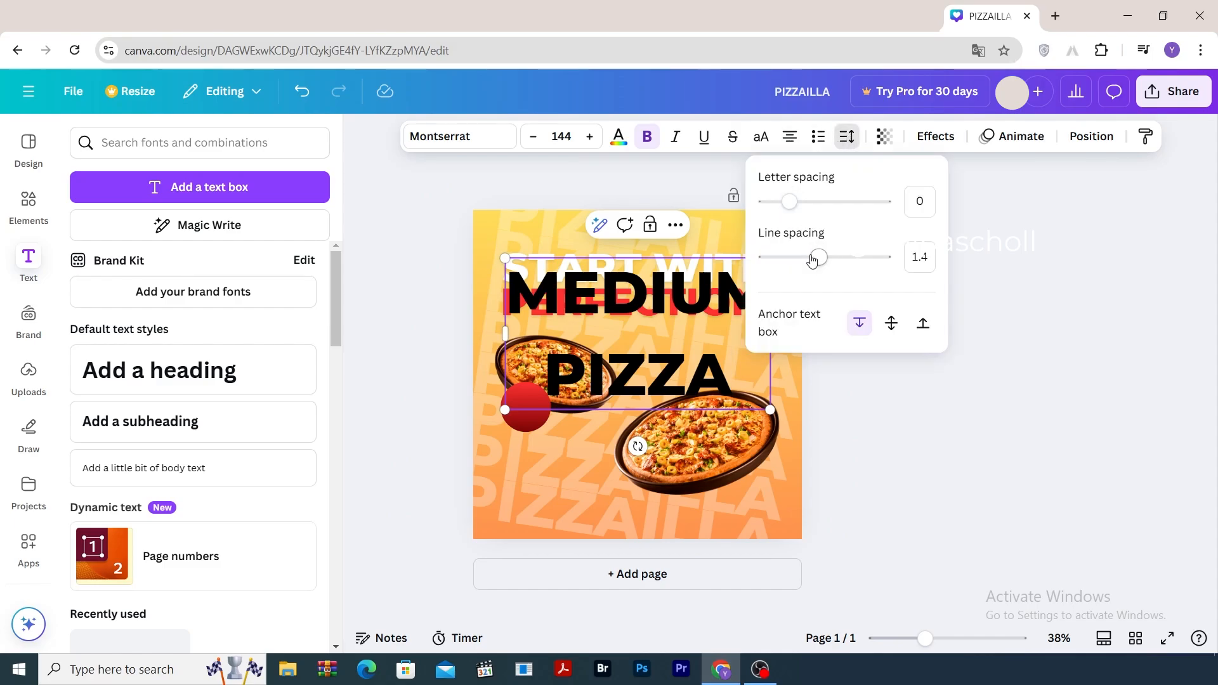
{"action": "left_click_drag", "start_coordinate": [812, 260], "coordinate": [789, 257]}
{"action": "left_click", "coordinate": [666, 375]}
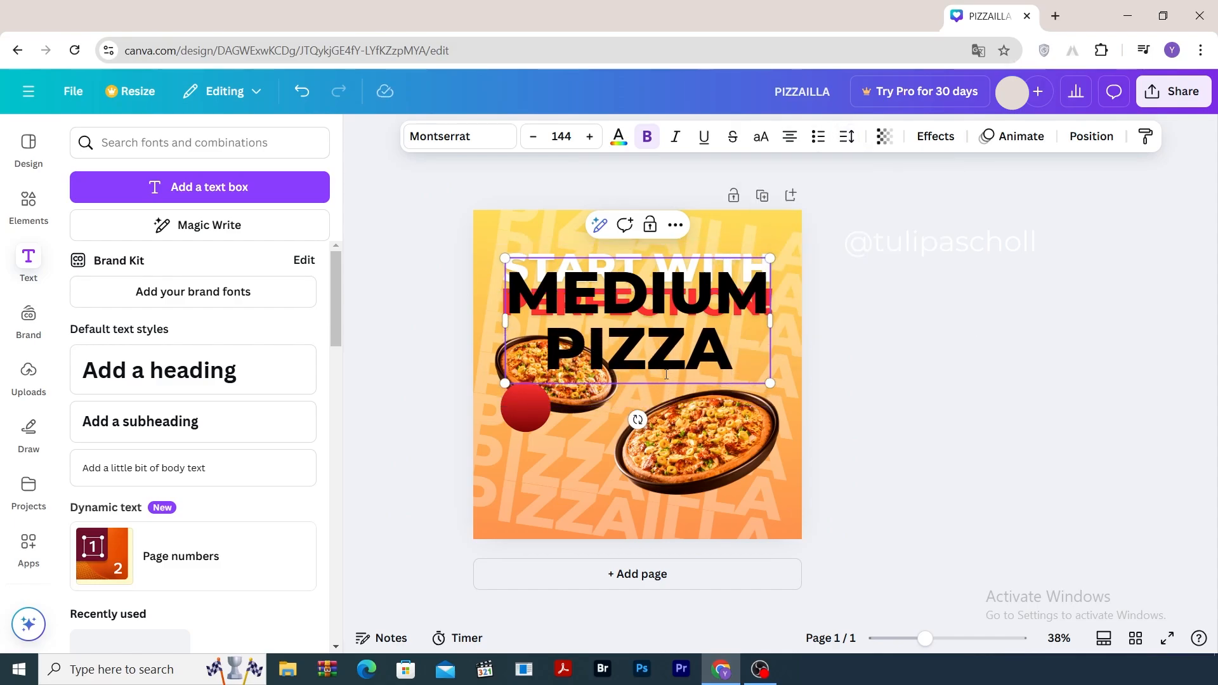
- Shrink the MEDIUM PIZZA text to size 19.8 on the red circle, colour it white and remove its bold
{"action": "left_click_drag", "start_coordinate": [769, 383], "coordinate": [525, 402]}
{"action": "left_click", "coordinate": [428, 248]}
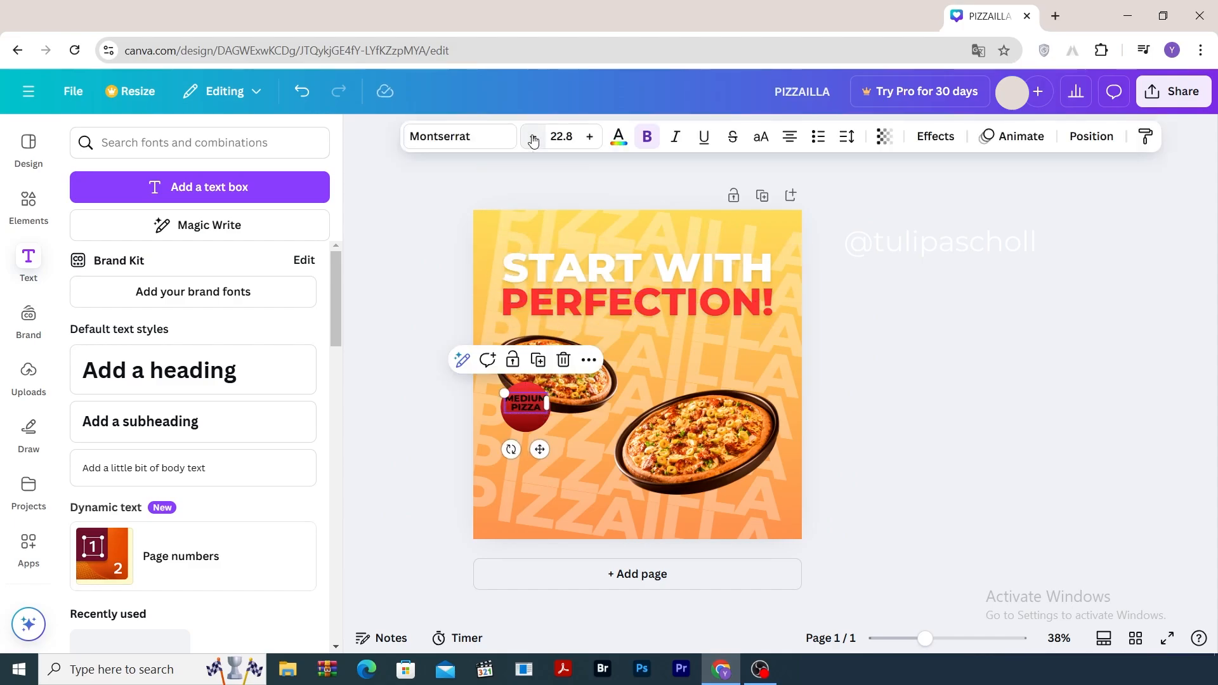
{"action": "left_click", "coordinate": [618, 136]}
{"action": "left_click", "coordinate": [212, 275]}
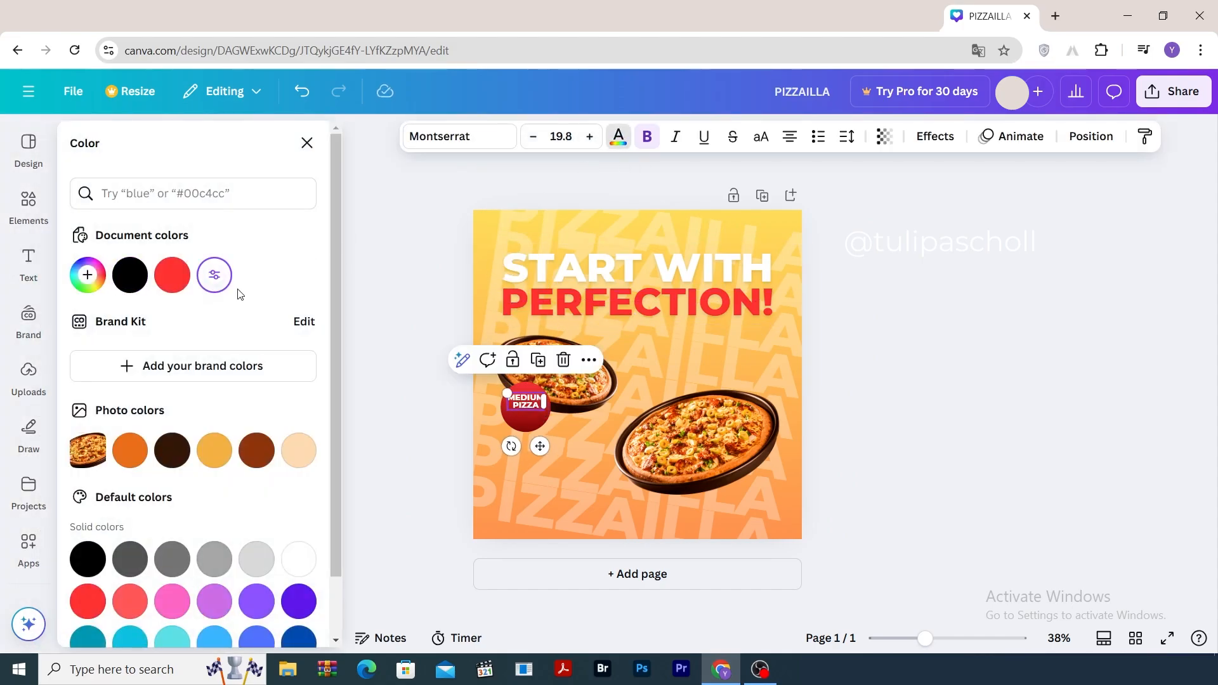
{"action": "left_click", "coordinate": [427, 416]}
{"action": "left_click", "coordinate": [523, 405]}
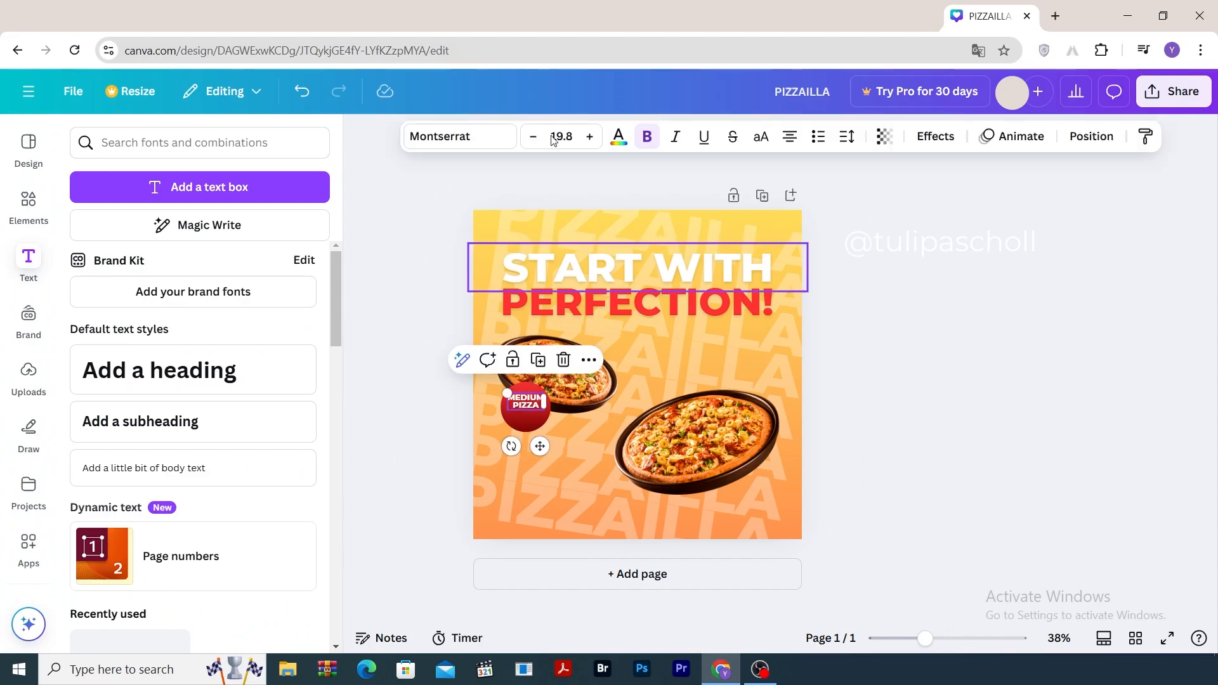
{"action": "left_click", "coordinate": [963, 384]}
- Duplicate the badge text beneath itself, replace the copy with "$8", and make it bold at size 27.8
{"action": "left_click_drag", "start_coordinate": [526, 402], "coordinate": [525, 419]}
{"action": "double_click", "coordinate": [521, 416]}
{"action": "key", "text": "BackSpace"}
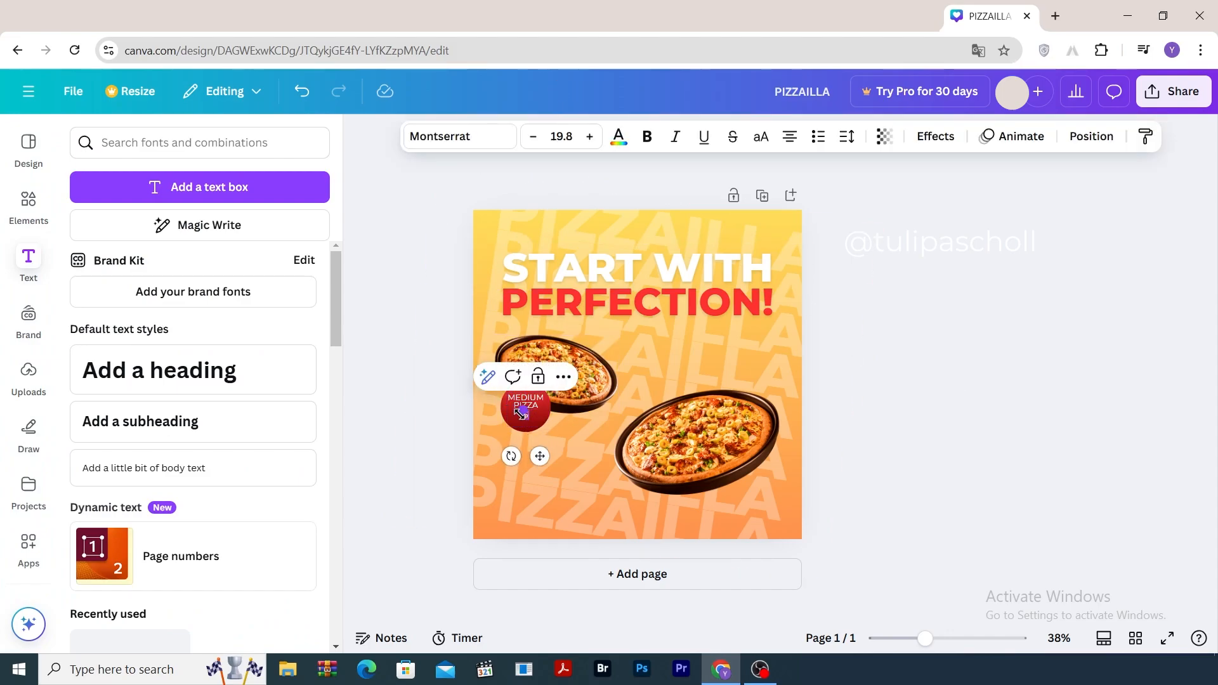
{"action": "left_click", "coordinate": [647, 140]}
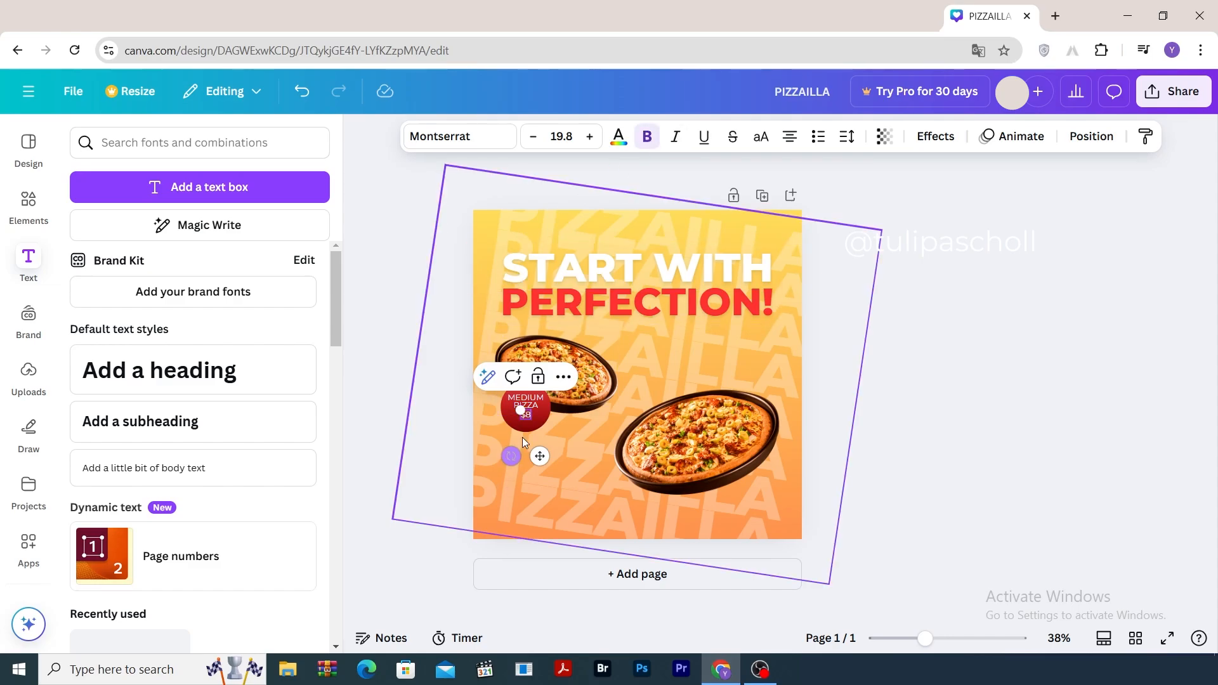
{"action": "double_click", "coordinate": [529, 416]}
{"action": "left_click", "coordinate": [647, 137]}
{"action": "left_click", "coordinate": [590, 137]}
{"action": "left_click", "coordinate": [590, 137]}
{"action": "left_click", "coordinate": [590, 137]}
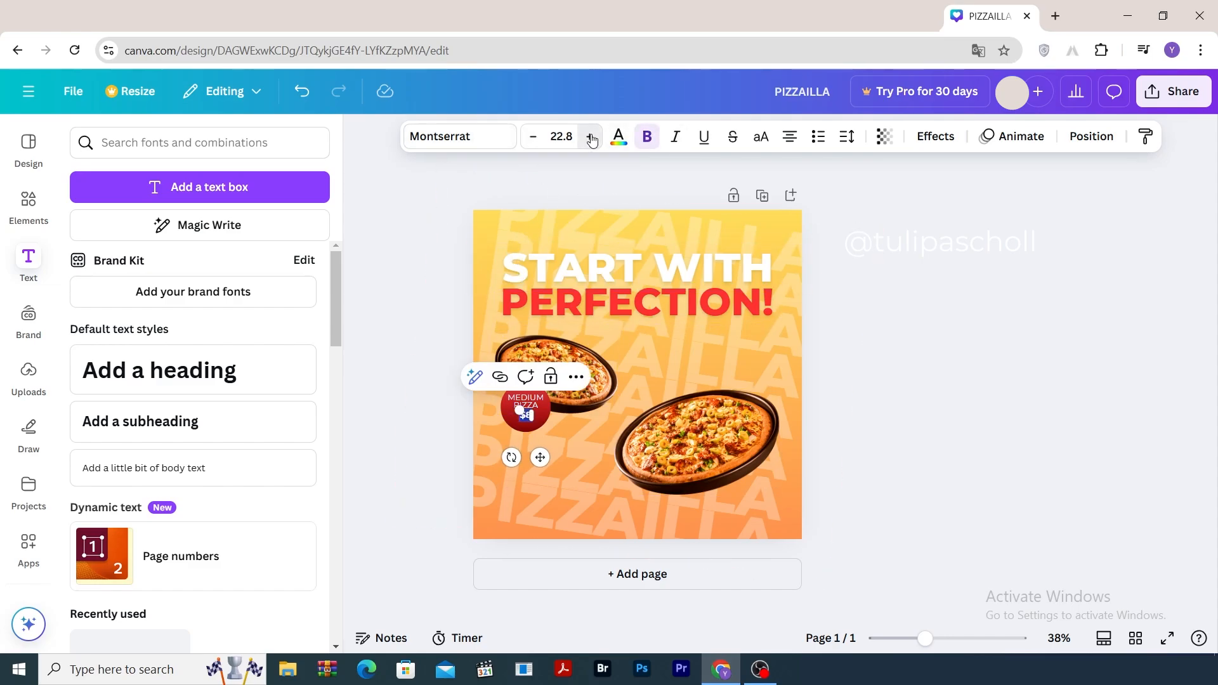
{"action": "left_click", "coordinate": [882, 449]}
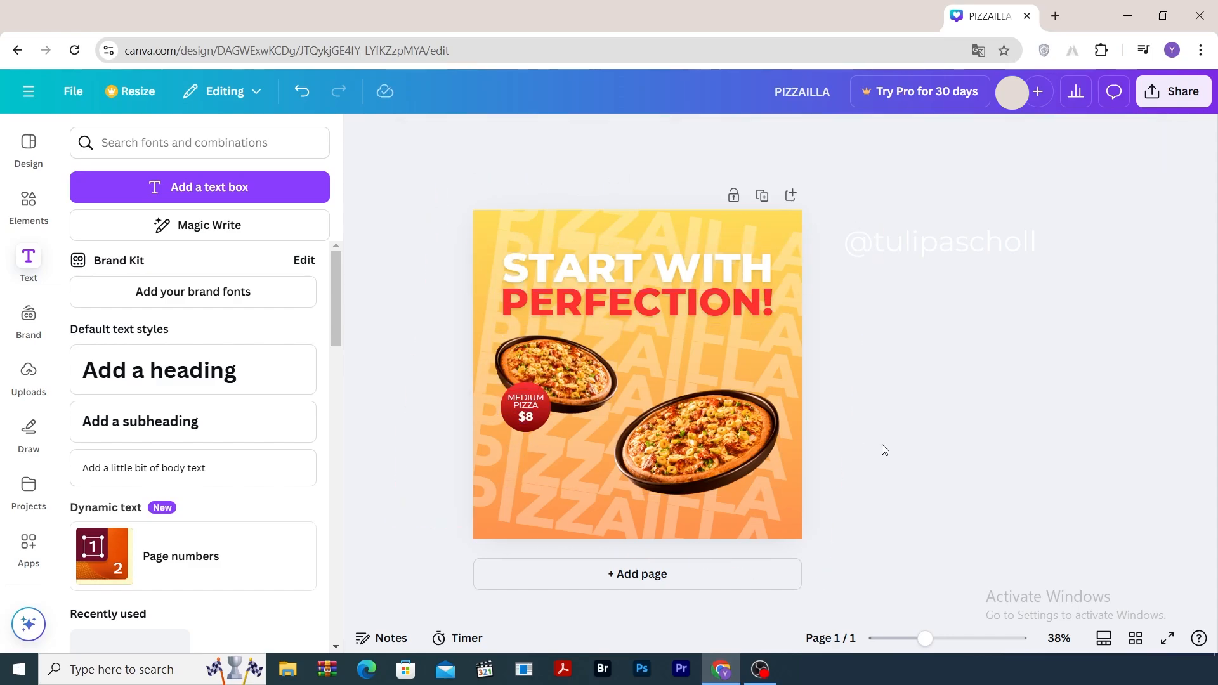
- Select the red circle with both its texts and place a copy over the larger pizza's lower-right edge
{"action": "left_click", "coordinate": [529, 424]}
{"action": "left_click", "coordinate": [528, 424], "text": "shift"}
{"action": "left_click", "coordinate": [527, 388], "text": "shift"}
{"action": "left_click_drag", "start_coordinate": [521, 390], "coordinate": [748, 459]}
- Change the copied badge's text to "LARGE PIZZA" and its price to "$14"
{"action": "left_click", "coordinate": [747, 464]}
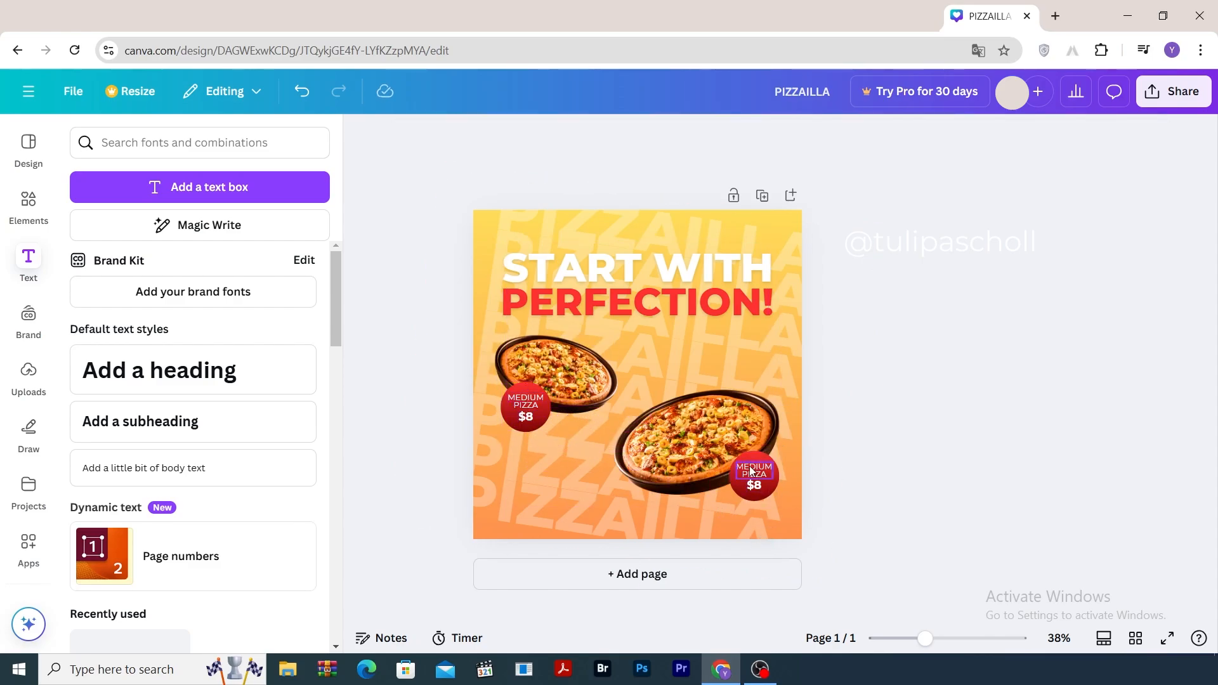
{"action": "type", "text": "LAR"}
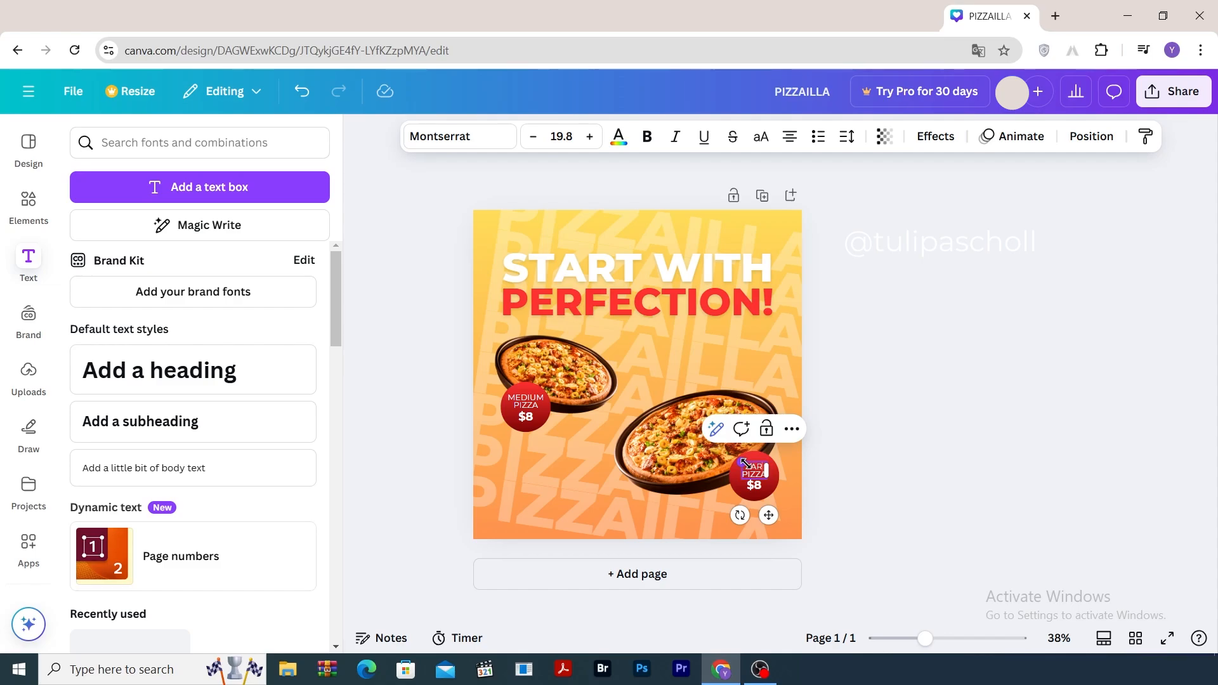
{"action": "type", "text": "GE"}
{"action": "double_click", "coordinate": [753, 484]}
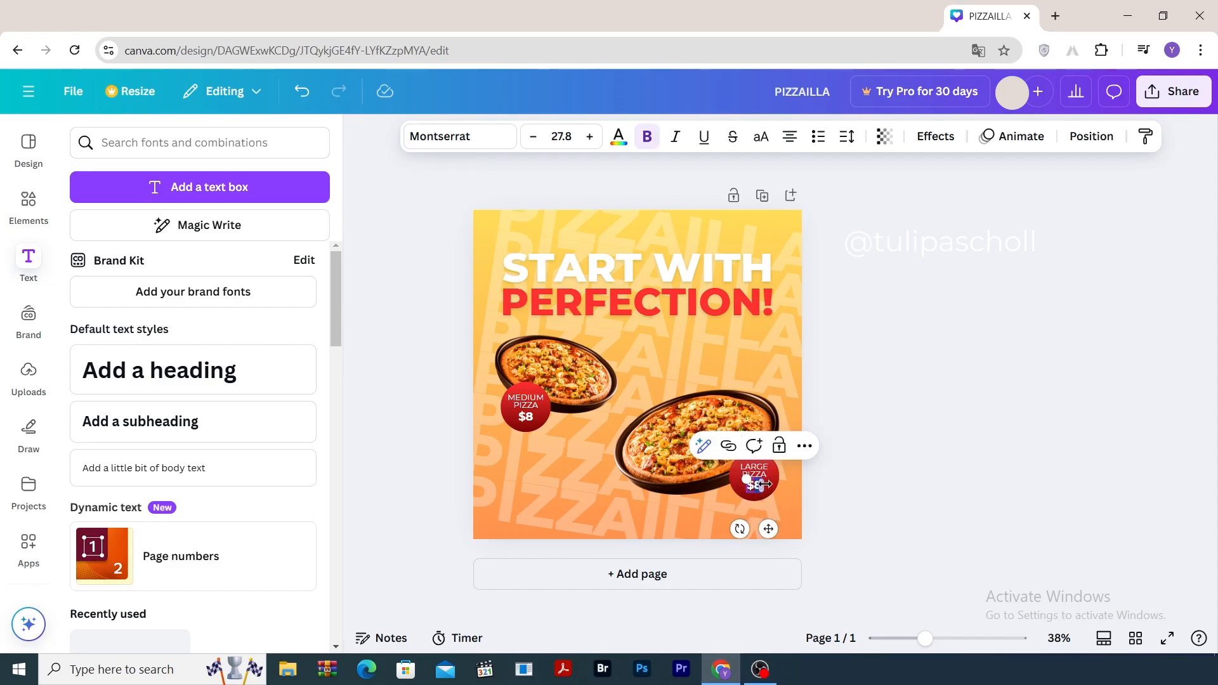
{"action": "type", "text": "$14"}
- Recolour the PERFECTION! text with a red sampled from the upper part of the MEDIUM PIZZA badge
{"action": "left_click", "coordinate": [590, 302]}
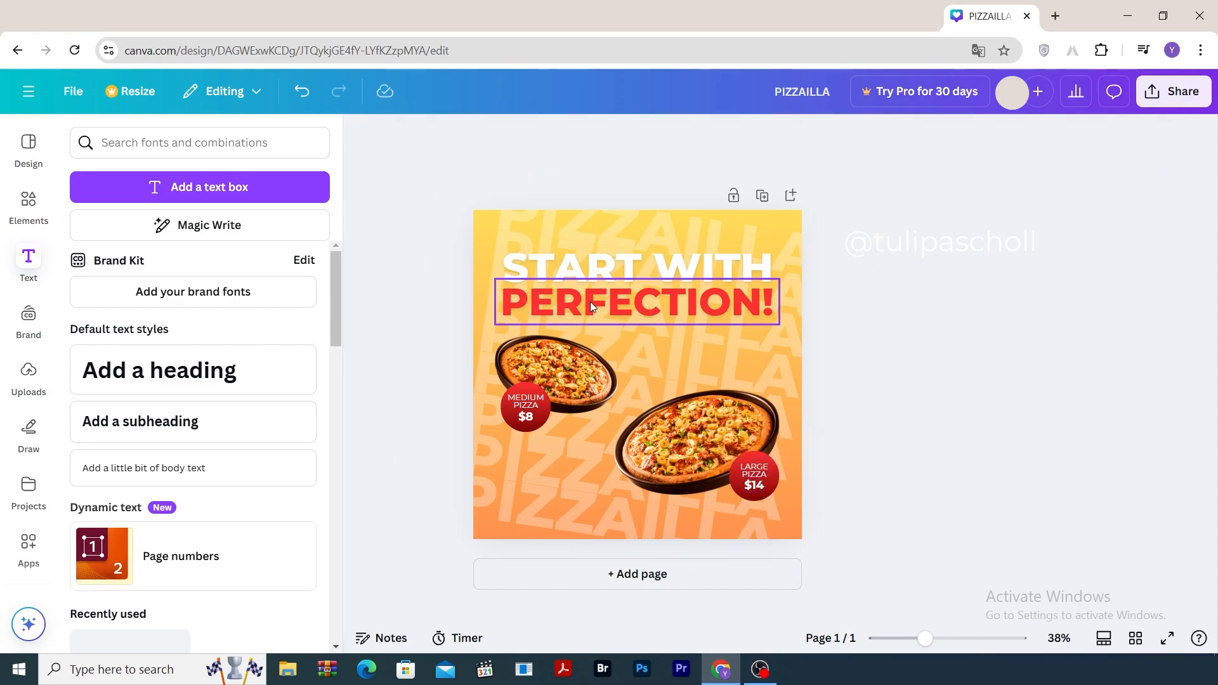
{"action": "left_click", "coordinate": [619, 135]}
{"action": "left_click", "coordinate": [88, 274]}
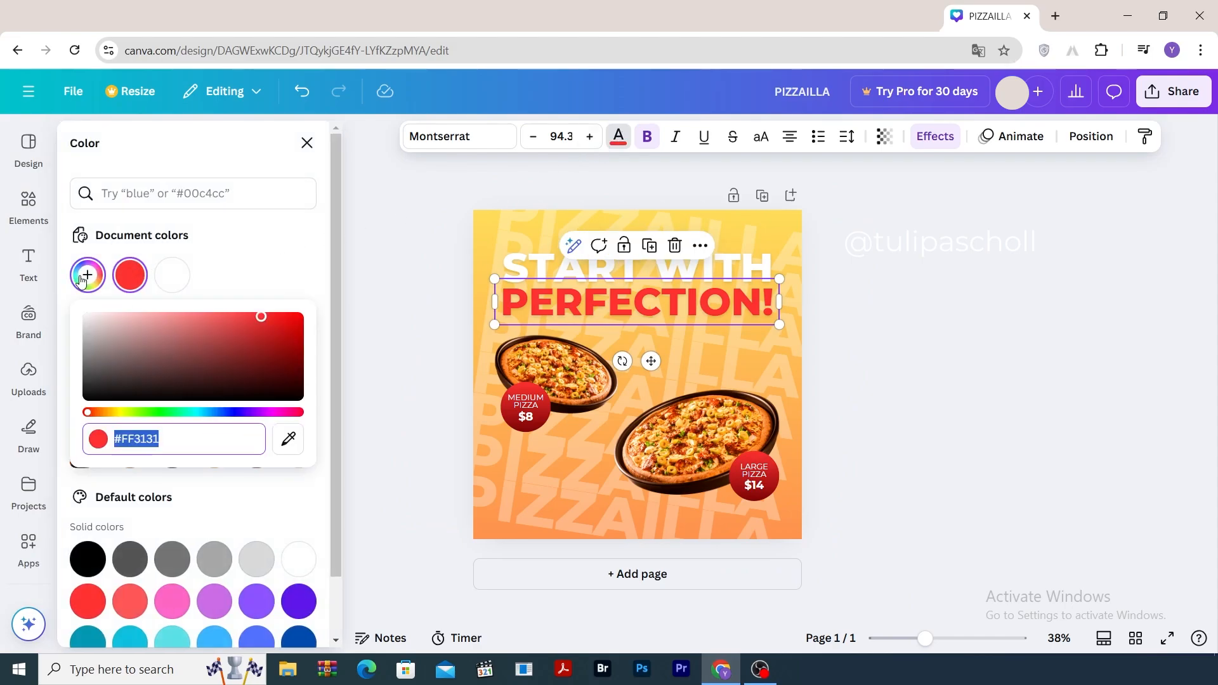
{"action": "left_click", "coordinate": [288, 438]}
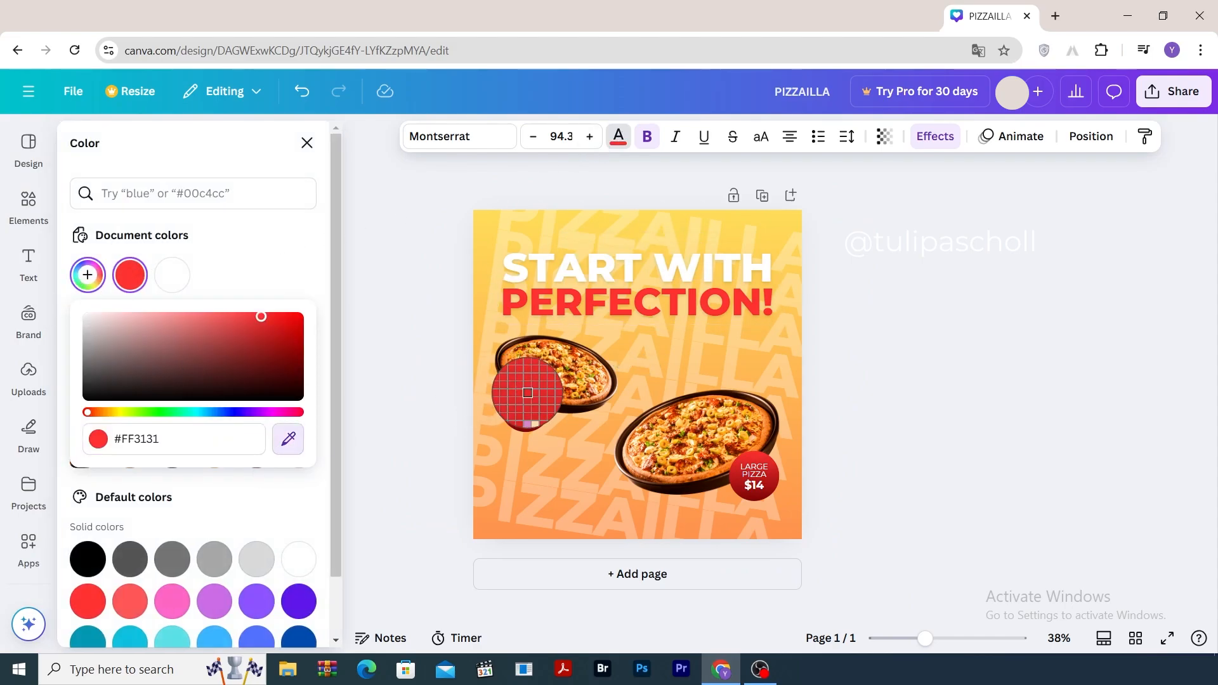
{"action": "left_click", "coordinate": [527, 394]}
{"action": "left_click", "coordinate": [385, 258]}
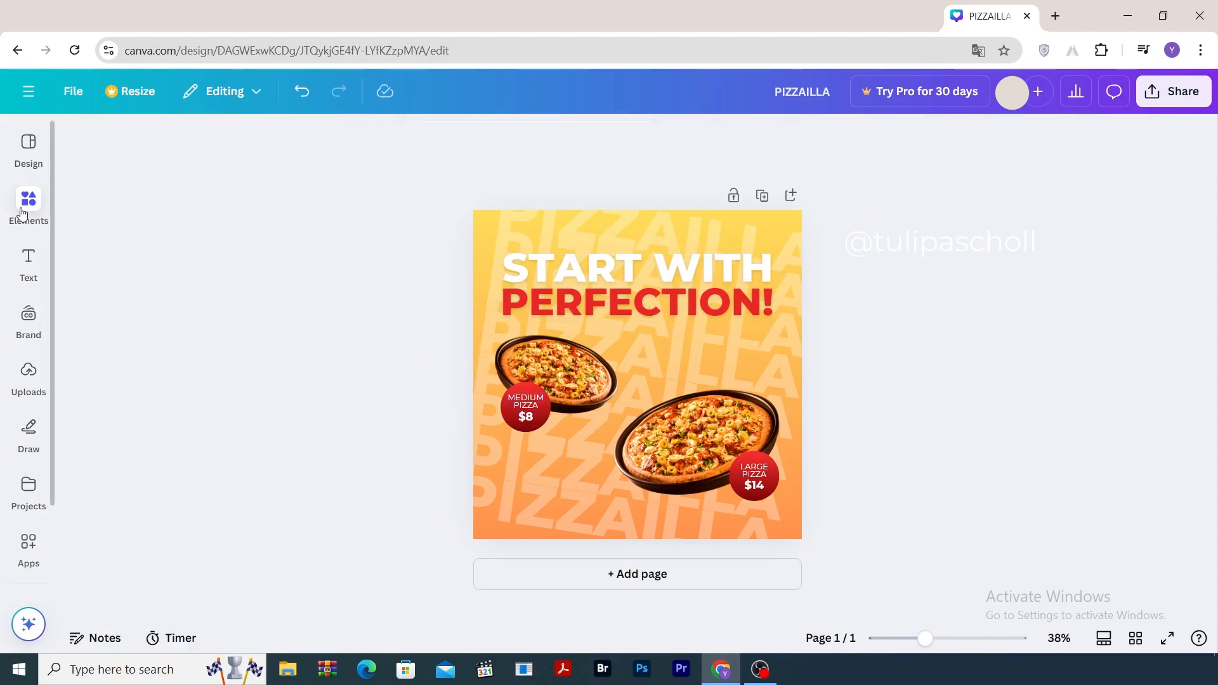
- Search the elements library for "leaf" and show all photo results
{"action": "left_click", "coordinate": [28, 209]}
{"action": "left_click", "coordinate": [121, 145]}
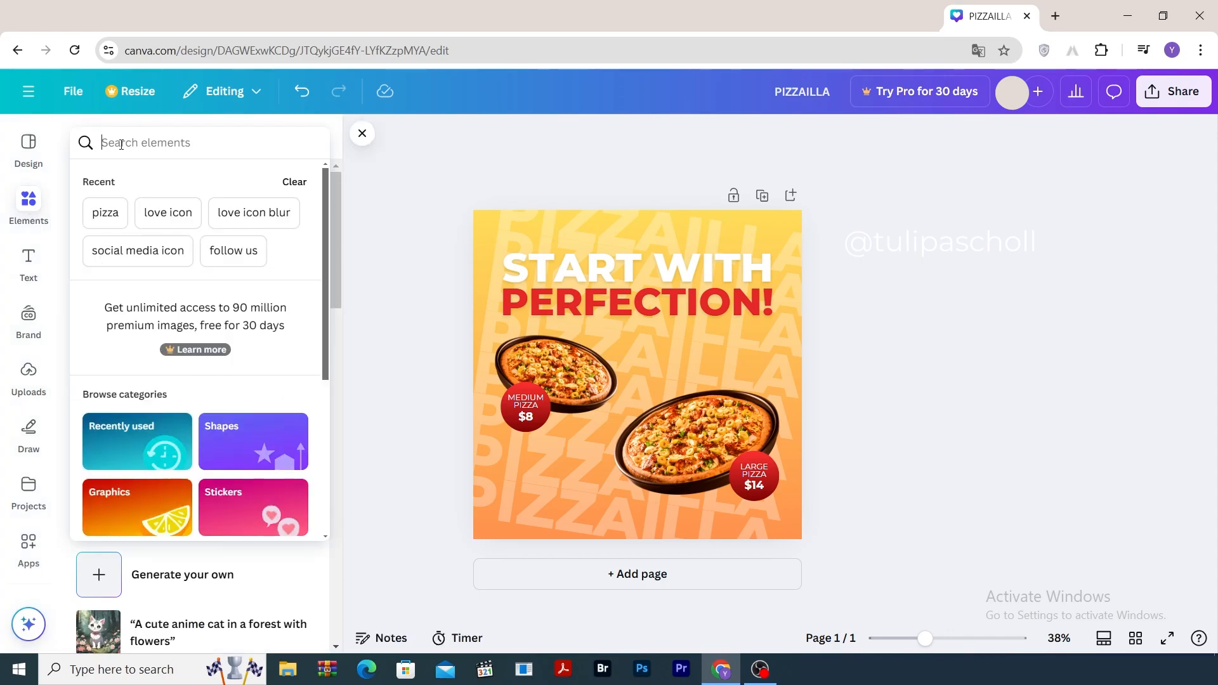
{"action": "type", "text": "l"}
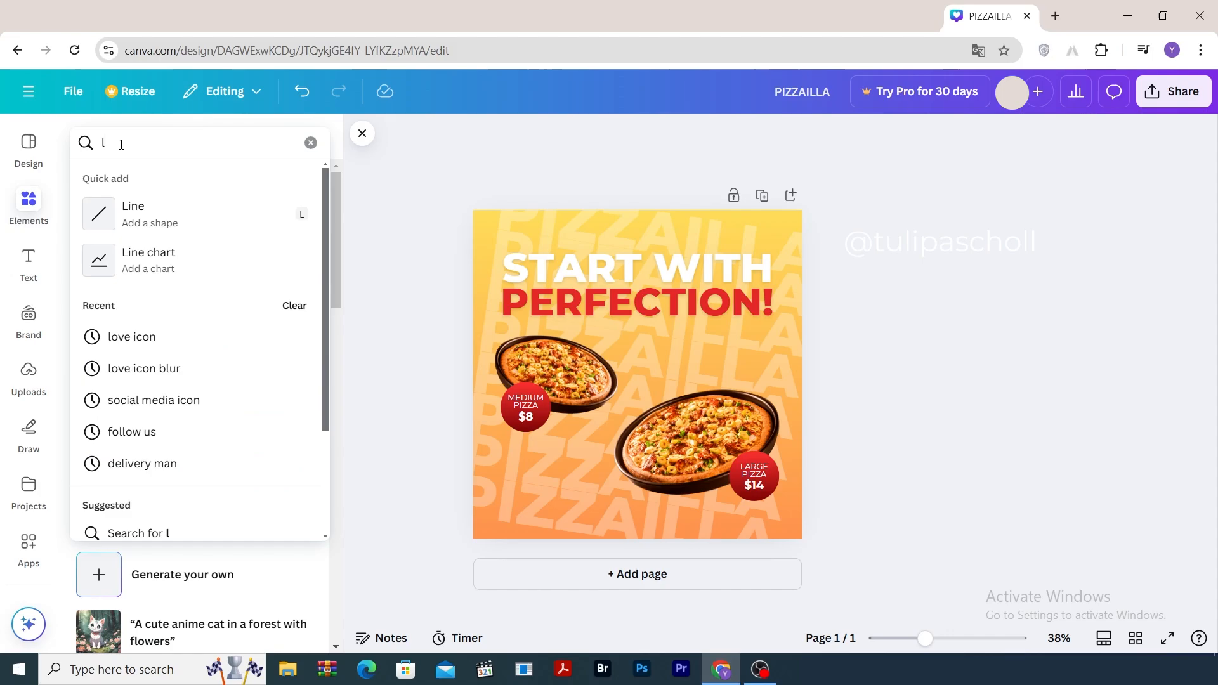
{"action": "type", "text": "ea"}
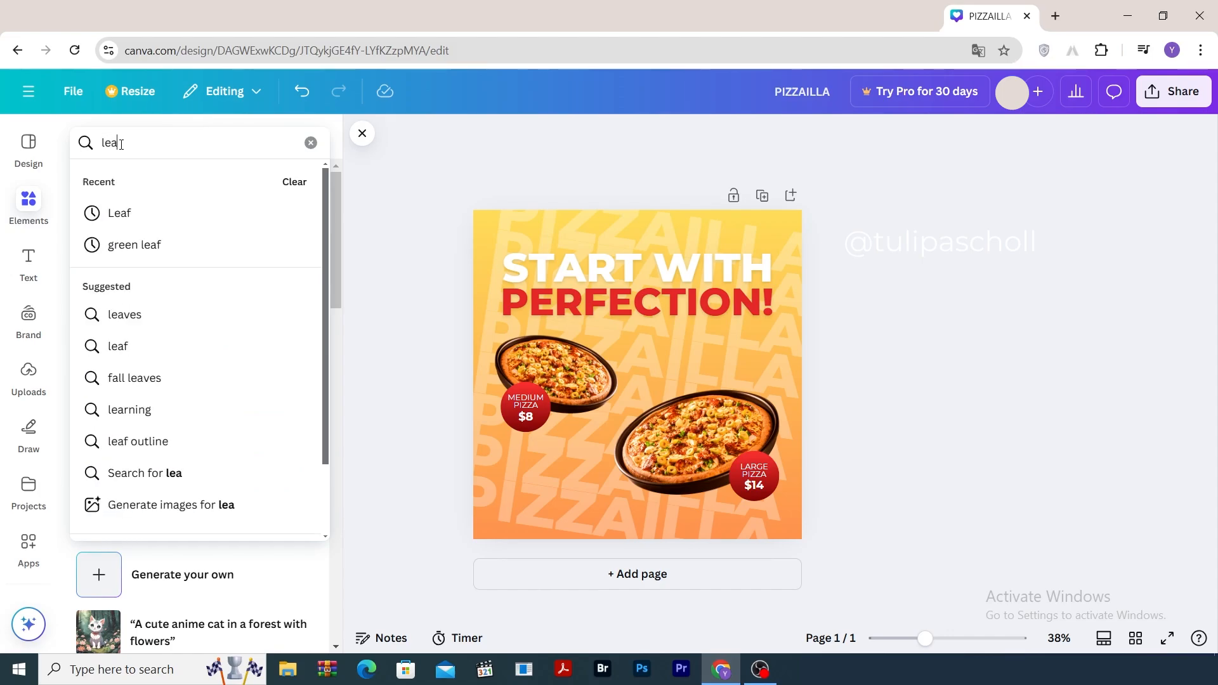
{"action": "type", "text": "f"}
{"action": "key", "text": "Return"}
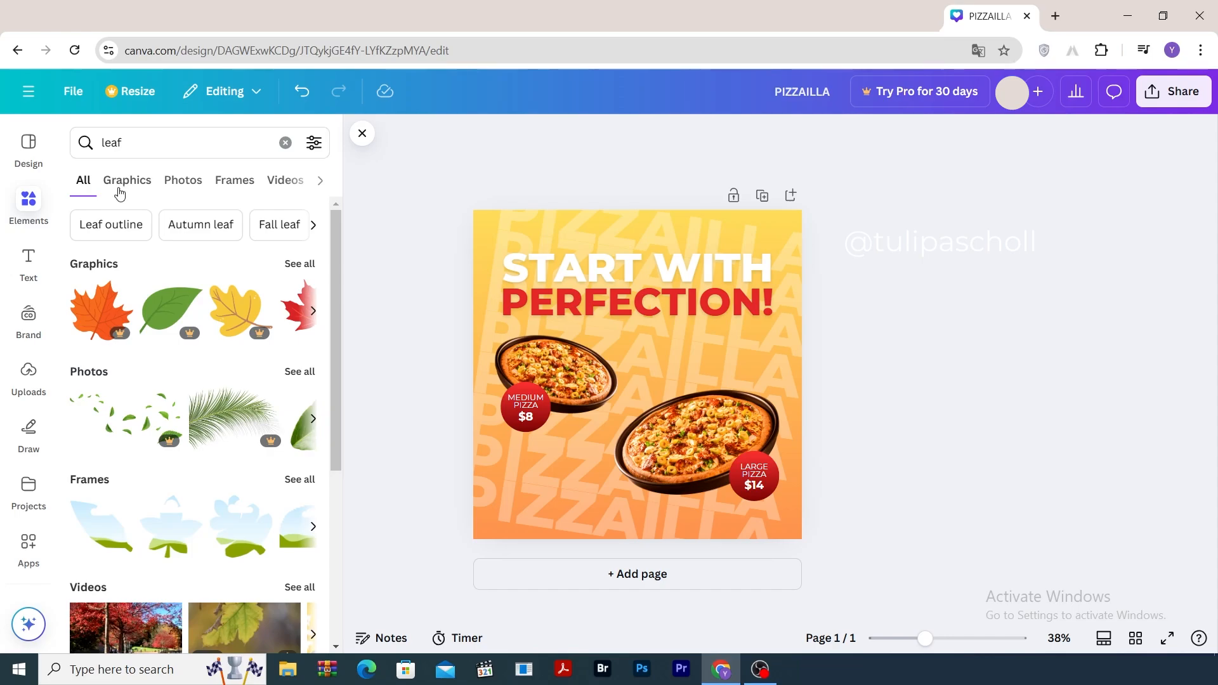
{"action": "left_click", "coordinate": [300, 372]}
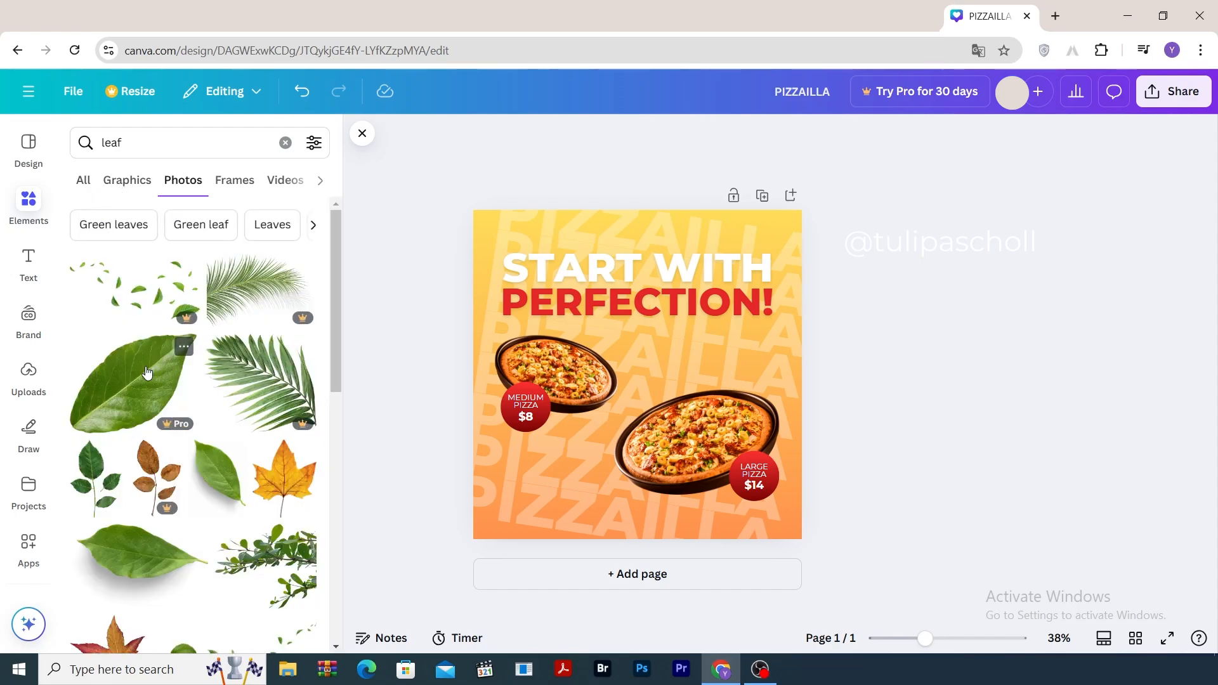
- Add the single broad green leaf photo, shrink it and place it below the MEDIUM PIZZA badge
{"action": "left_click", "coordinate": [146, 373]}
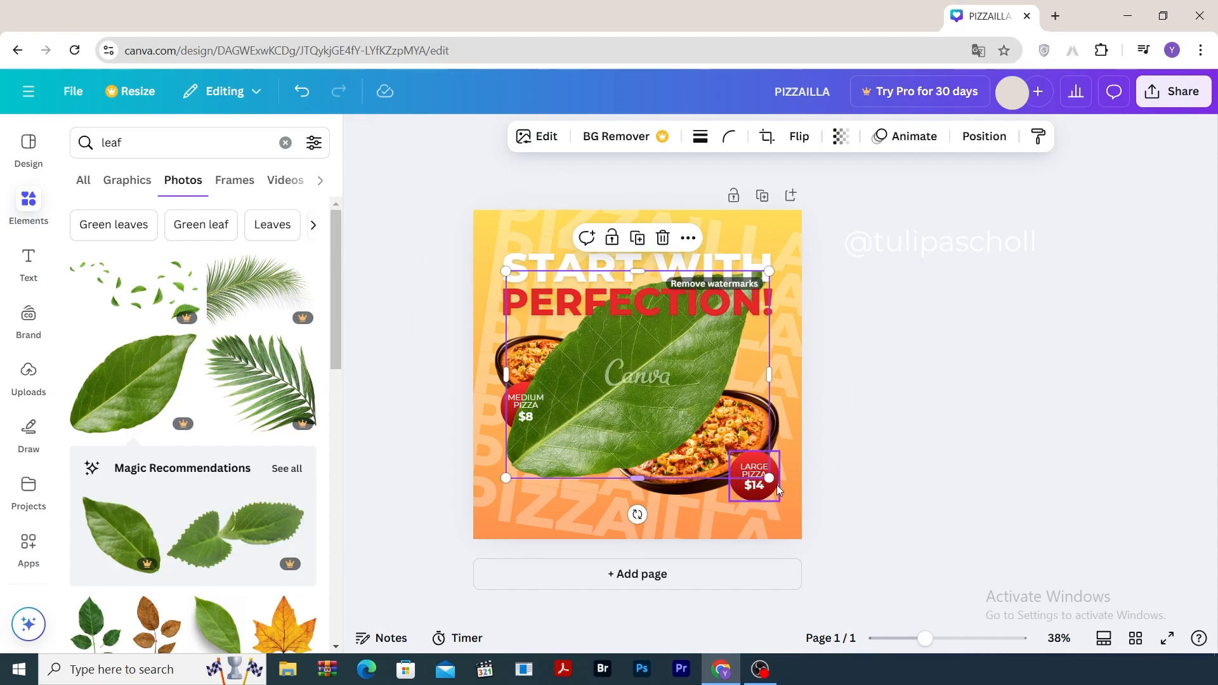
{"action": "left_click_drag", "start_coordinate": [766, 477], "coordinate": [605, 432]}
{"action": "left_click_drag", "start_coordinate": [562, 393], "coordinate": [562, 462]}
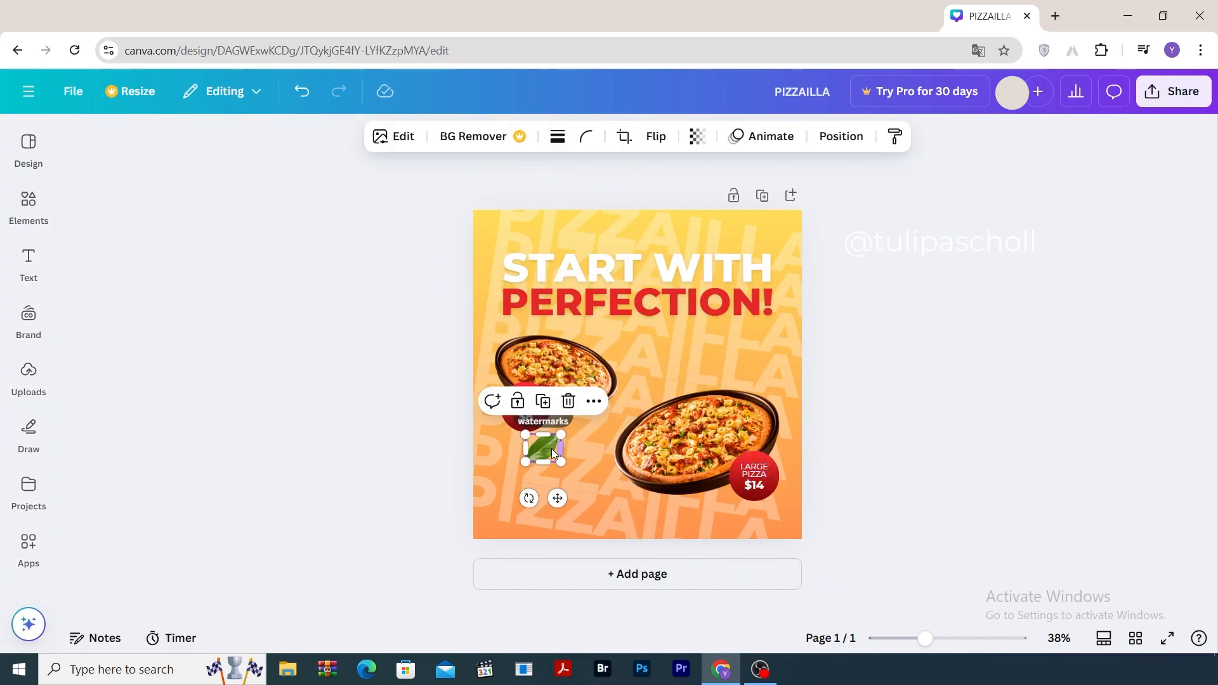
- Rotate the small leaf and place a duplicate at a different angle beside it to form a pair
{"action": "mouse_move", "coordinate": [528, 498]}
{"action": "left_mouse_down"}
{"action": "mouse_move", "coordinate": [584, 504]}
{"action": "mouse_move", "coordinate": [562, 492]}
{"action": "mouse_move", "coordinate": [532, 506]}
{"action": "left_mouse_up"}
{"action": "left_click", "coordinate": [458, 445]}
{"action": "left_click", "coordinate": [545, 454]}
{"action": "left_click", "coordinate": [455, 478]}
{"action": "left_click_drag", "start_coordinate": [558, 456], "coordinate": [563, 456]}
{"action": "left_click", "coordinate": [630, 456]}
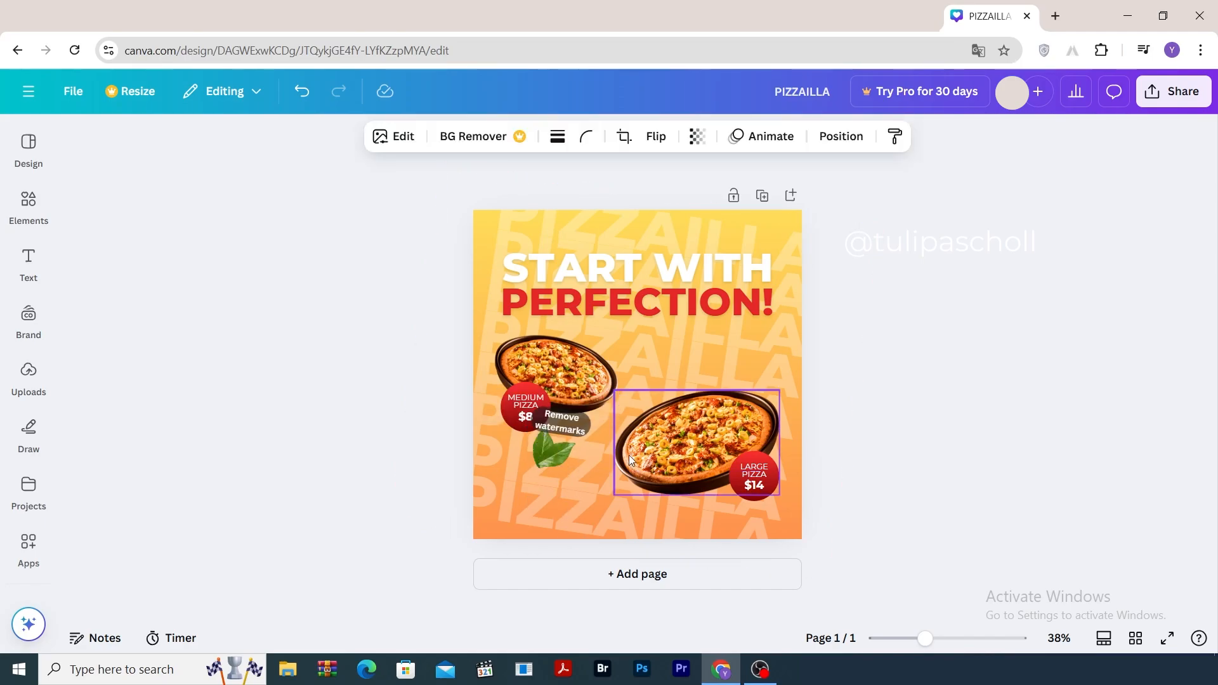
{"action": "left_click", "coordinate": [455, 474]}
{"action": "left_click", "coordinate": [548, 440]}
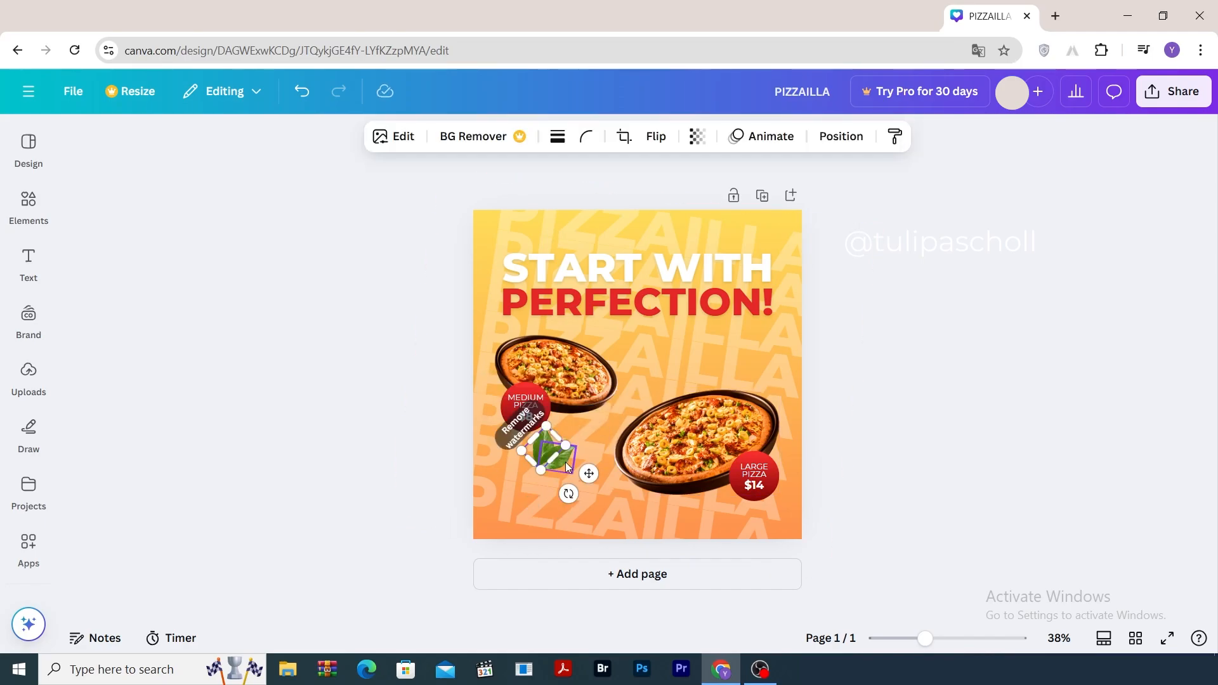
- Group the two leaves and place the group at the top of the MEDIUM PIZZA badge
{"action": "left_click", "coordinate": [564, 464], "text": "shift"}
{"action": "key", "text": "ctrl+g"}
{"action": "left_click_drag", "start_coordinate": [550, 454], "coordinate": [536, 382]}
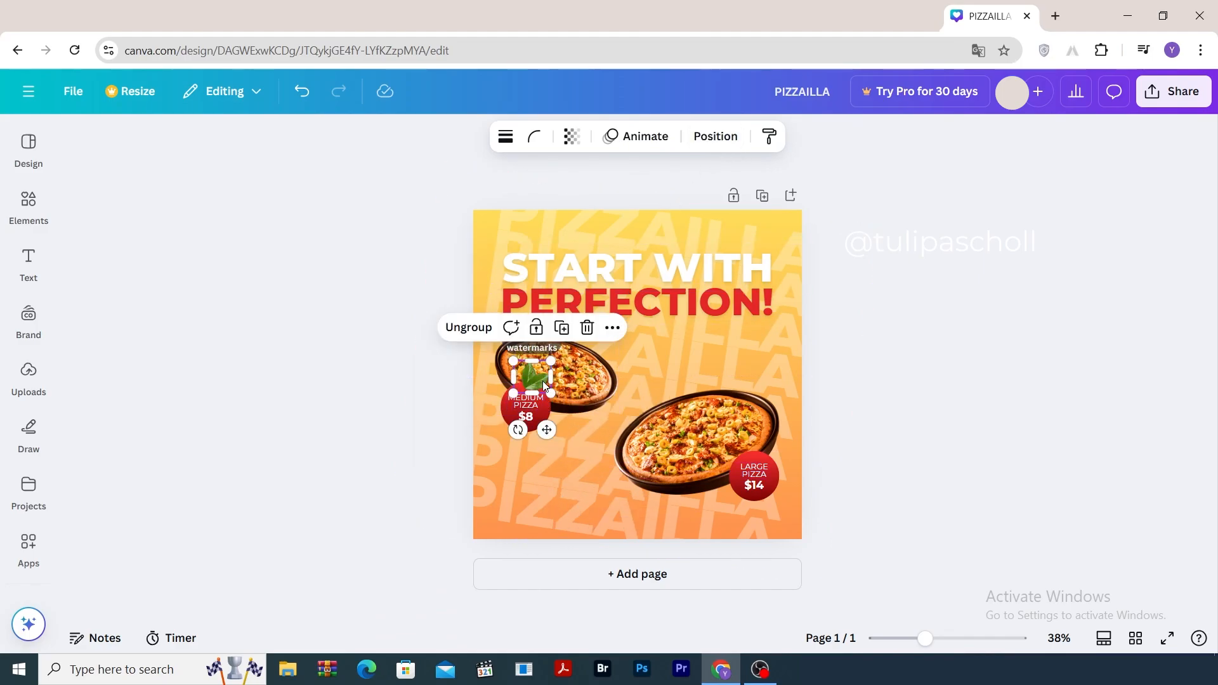
- Send the leaf pair behind the MEDIUM PIZZA badge and place copies behind the LARGE PIZZA badge and at the heading's upper-right corner
{"action": "left_click_drag", "start_coordinate": [542, 381], "coordinate": [772, 248]}
{"action": "left_click", "coordinate": [770, 448]}
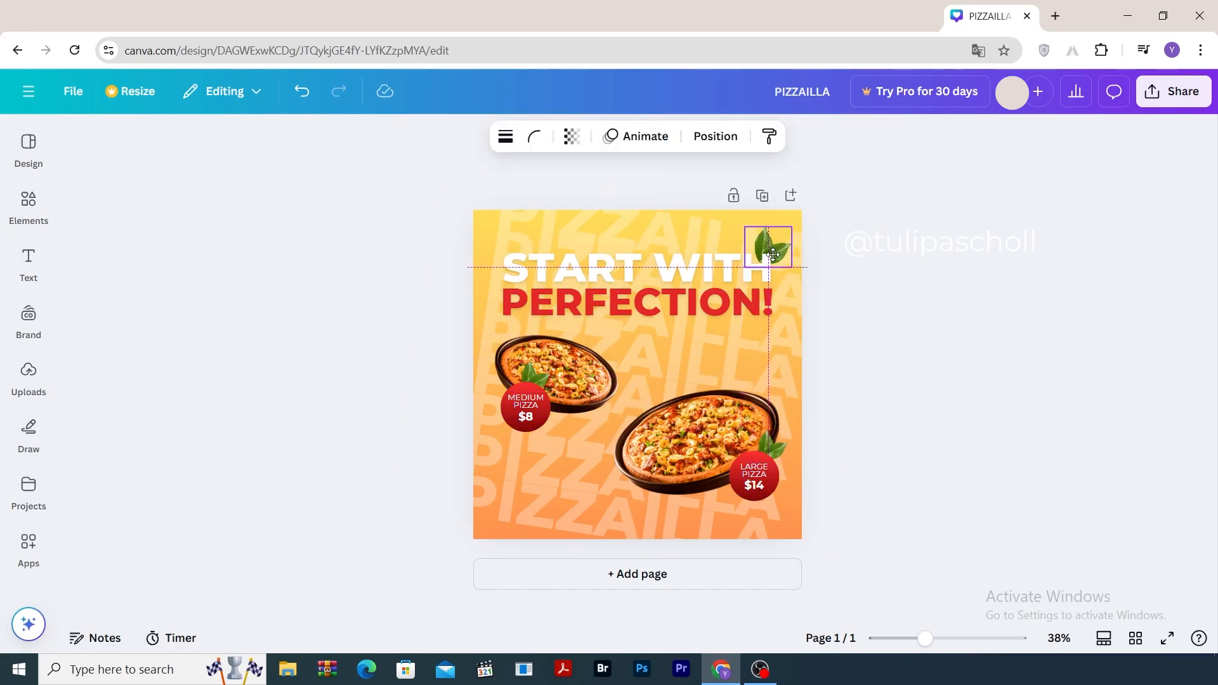
{"action": "left_click", "coordinate": [871, 266]}
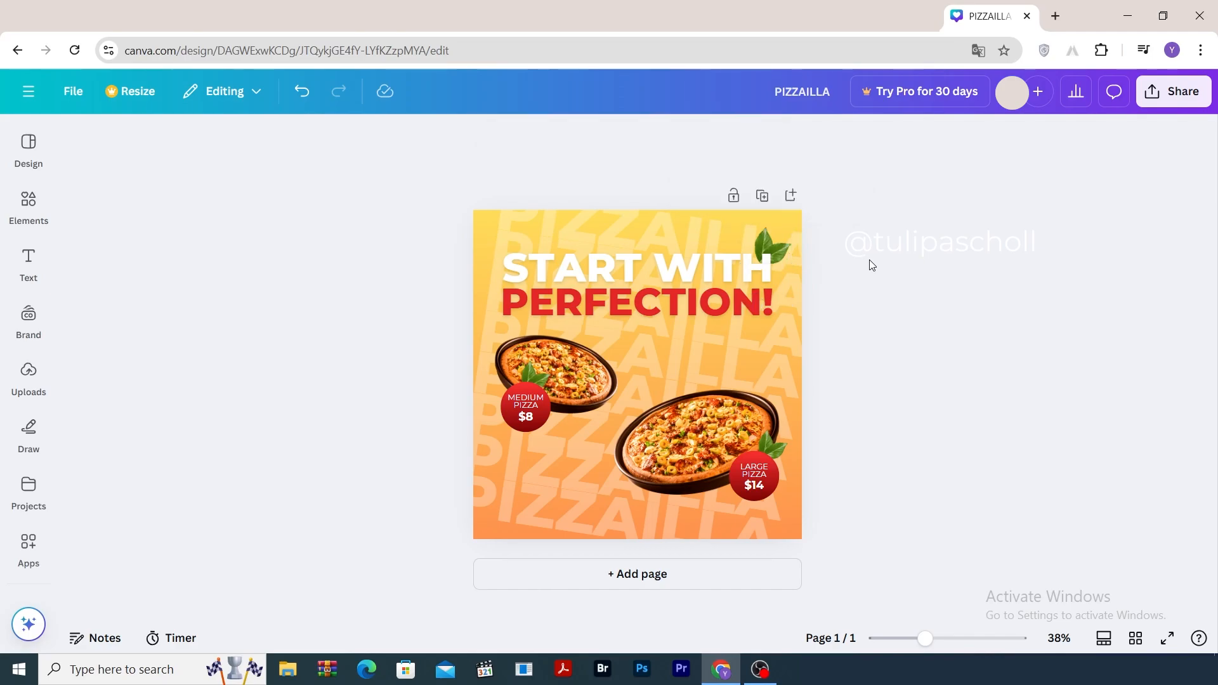
- Add the text "ORDER NOW!", shrink it to font size 31.6 and place it on one line below the MEDIUM PIZZA badge
{"action": "left_click", "coordinate": [29, 260]}
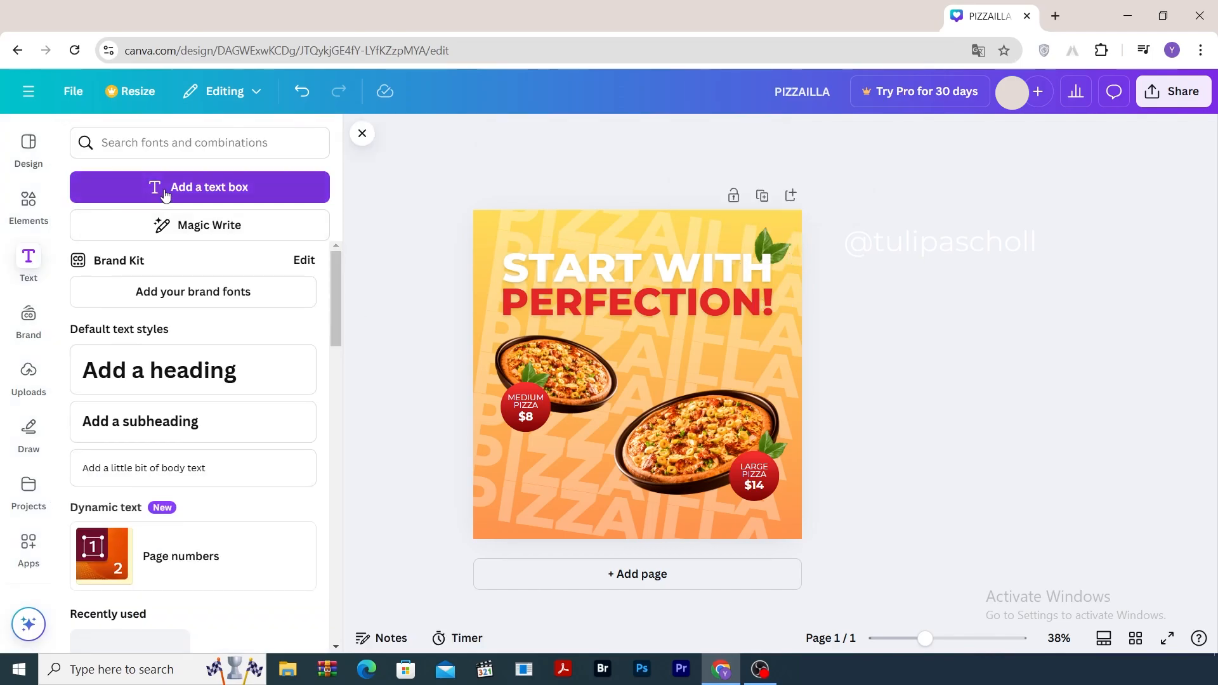
{"action": "left_click", "coordinate": [166, 190]}
{"action": "type", "text": "ORDER"}
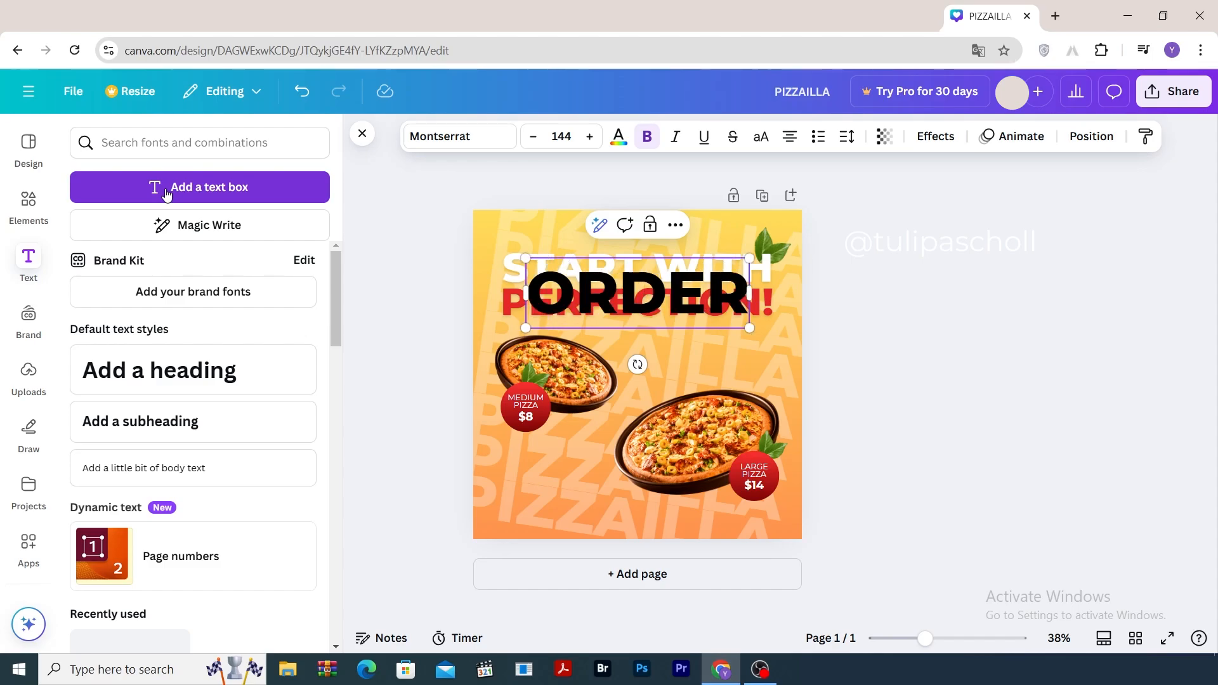
{"action": "key", "text": "Return"}
{"action": "type", "text": "NOW!"}
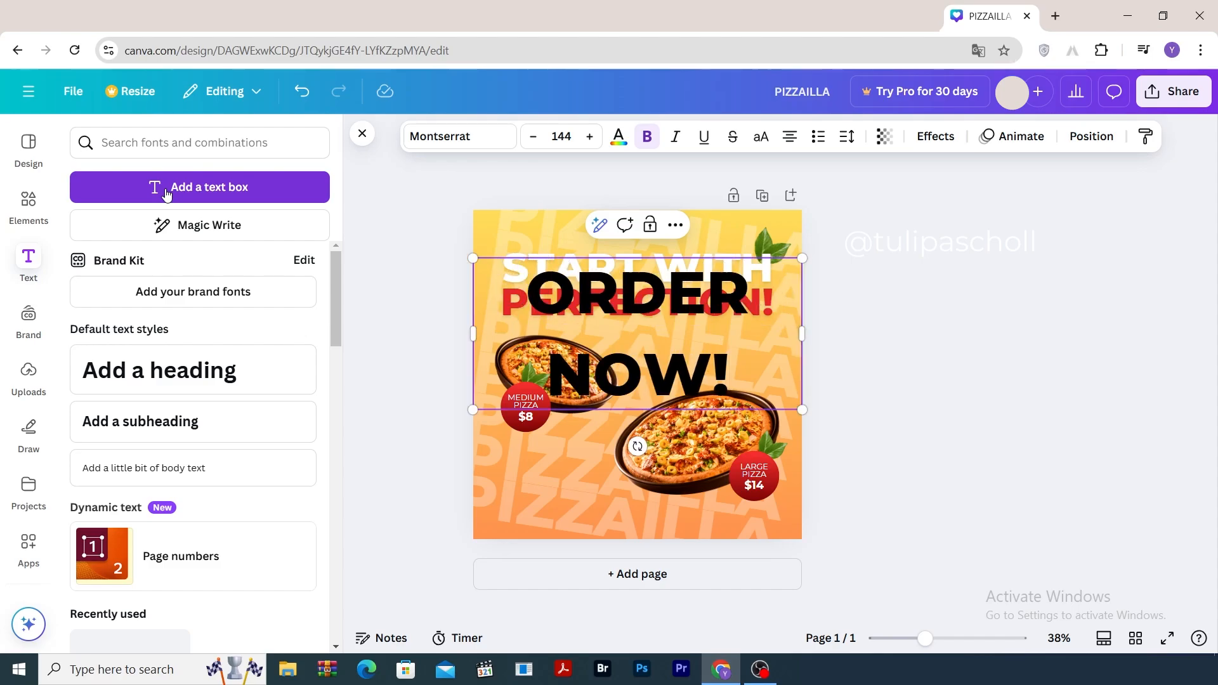
{"action": "left_click_drag", "start_coordinate": [802, 337], "coordinate": [545, 487]}
{"action": "key", "text": "Escape"}
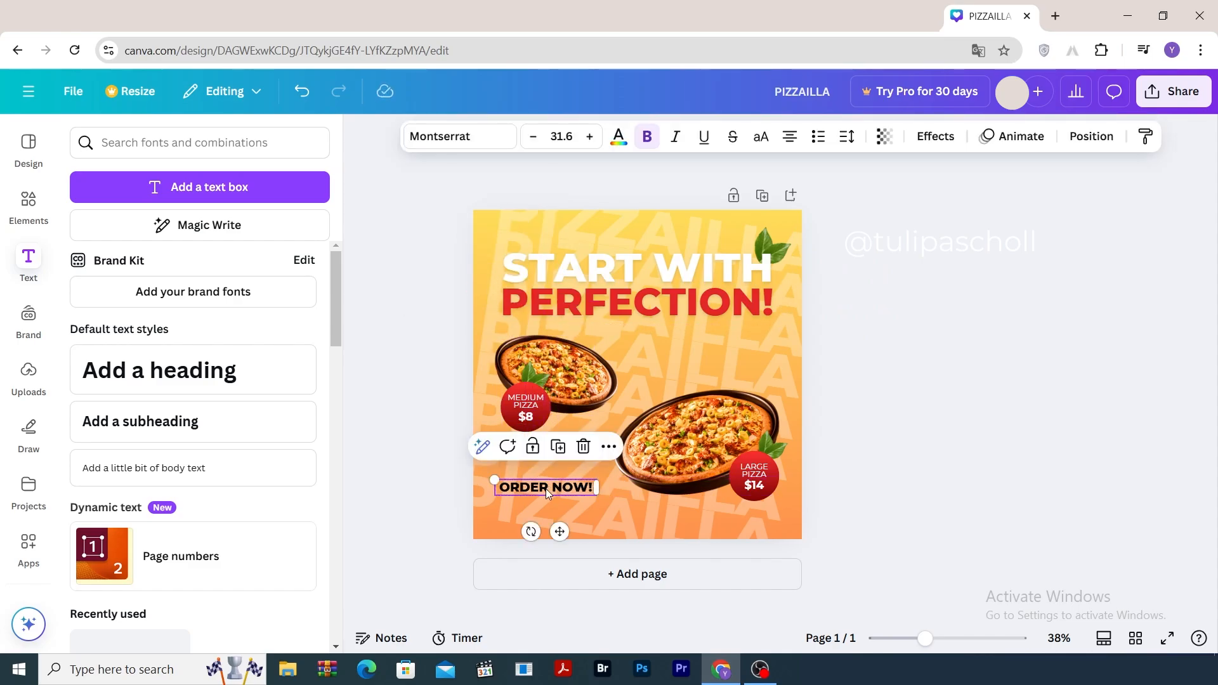
- Recolor the "ORDER NOW!" text white
{"action": "left_click", "coordinate": [618, 137]}
{"action": "left_click", "coordinate": [215, 275]}
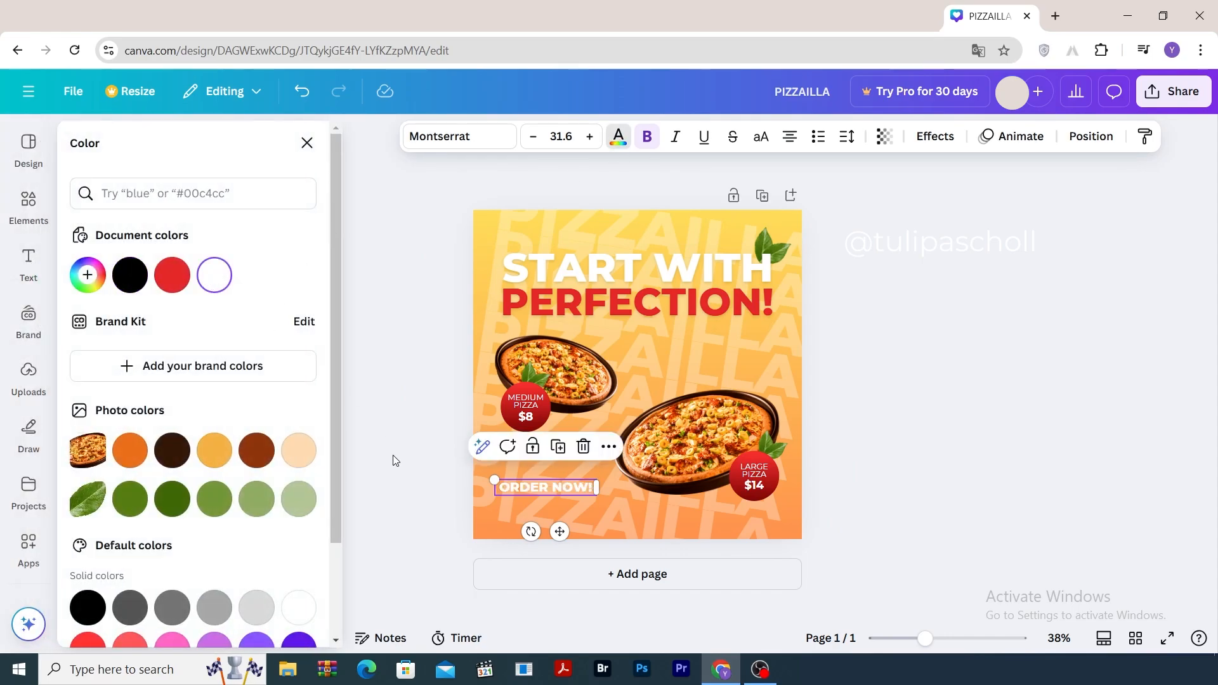
{"action": "left_click", "coordinate": [393, 455]}
{"action": "left_click", "coordinate": [362, 133]}
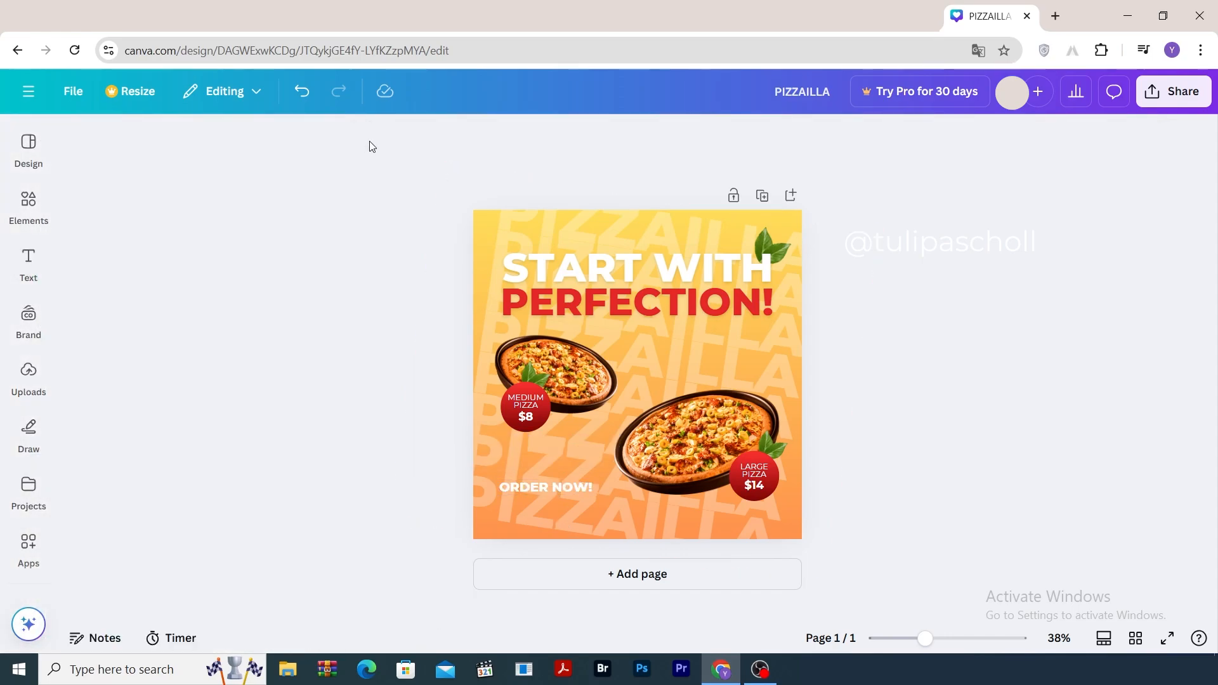
- Add a rounded square shape and resize it into a narrow button background behind the "ORDER NOW!" text
{"action": "left_click", "coordinate": [29, 206]}
{"action": "left_click", "coordinate": [83, 180]}
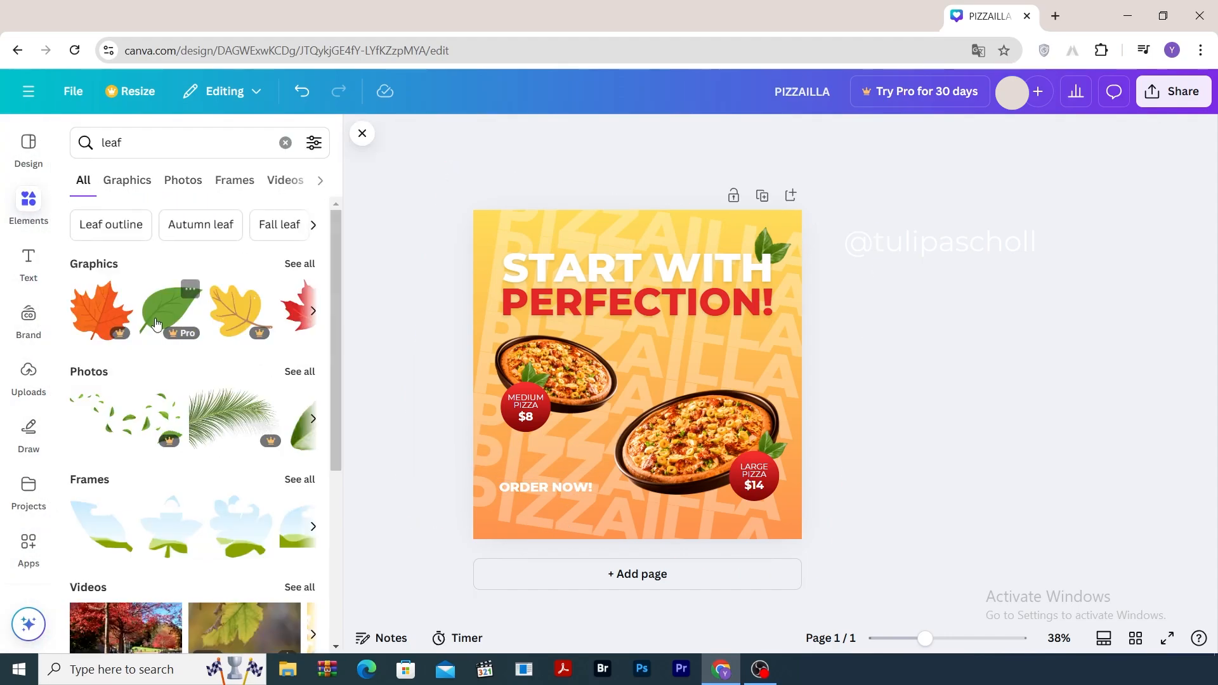
{"action": "left_click", "coordinate": [285, 142]}
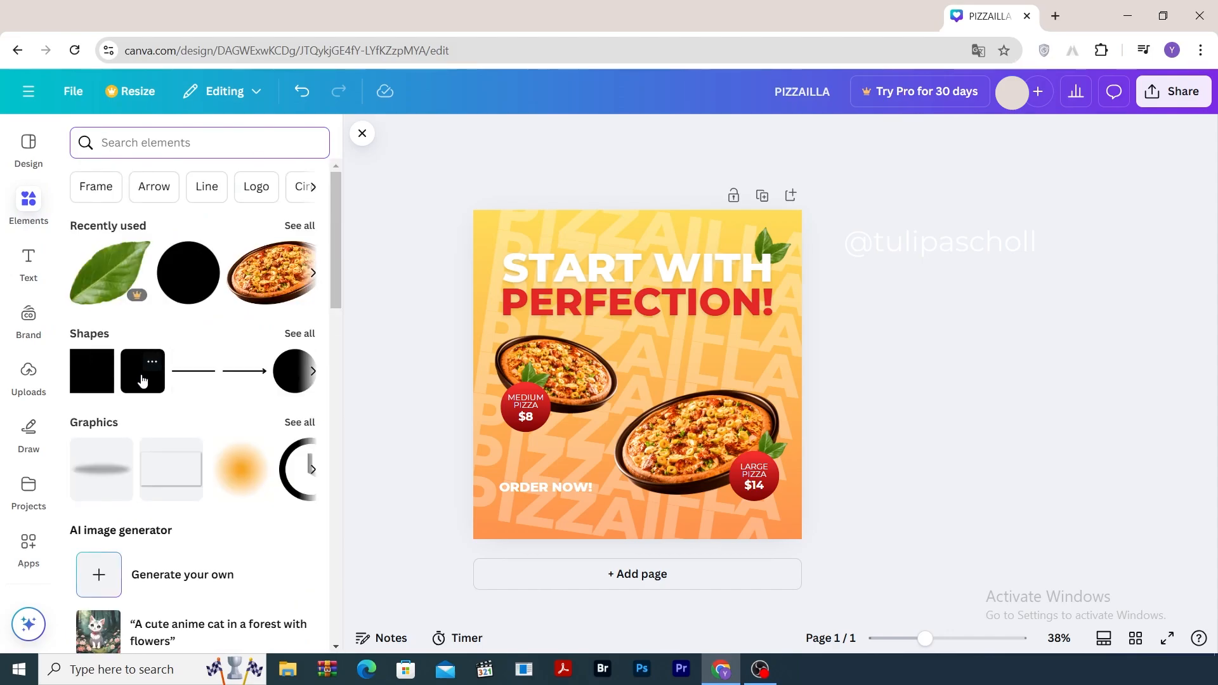
{"action": "left_click", "coordinate": [142, 380]}
{"action": "left_click_drag", "start_coordinate": [686, 375], "coordinate": [848, 375]}
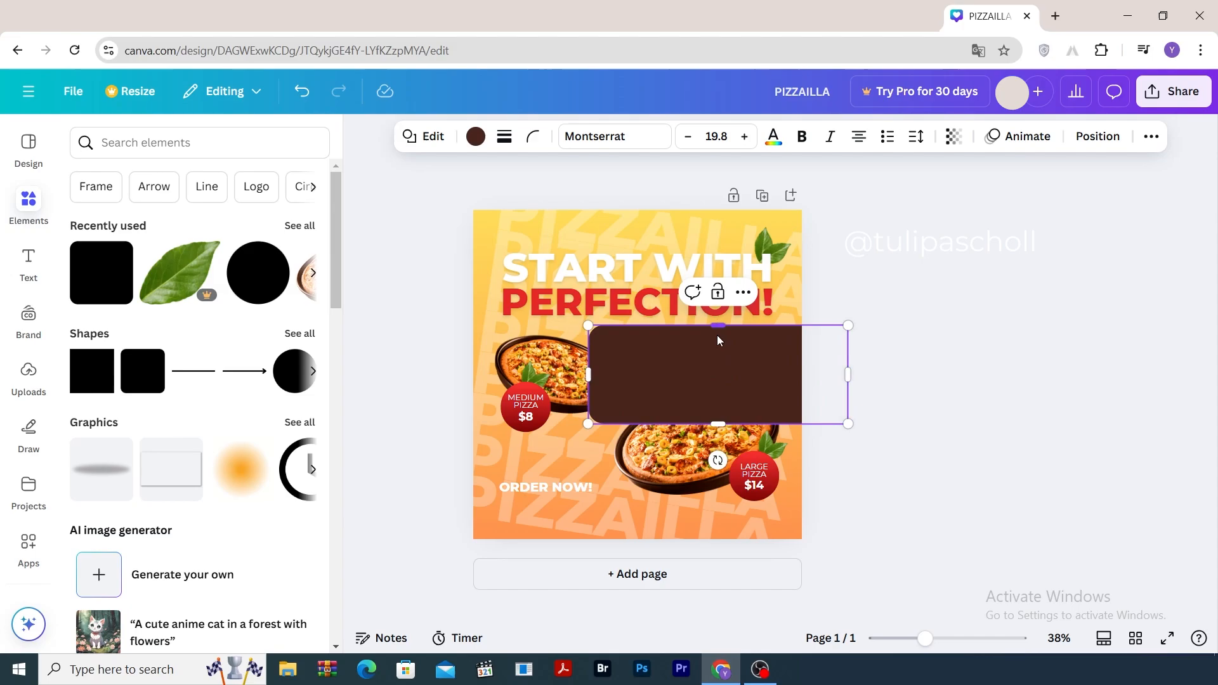
{"action": "left_click_drag", "start_coordinate": [717, 327], "coordinate": [605, 483]}
{"action": "left_click_drag", "start_coordinate": [755, 489], "coordinate": [525, 491]}
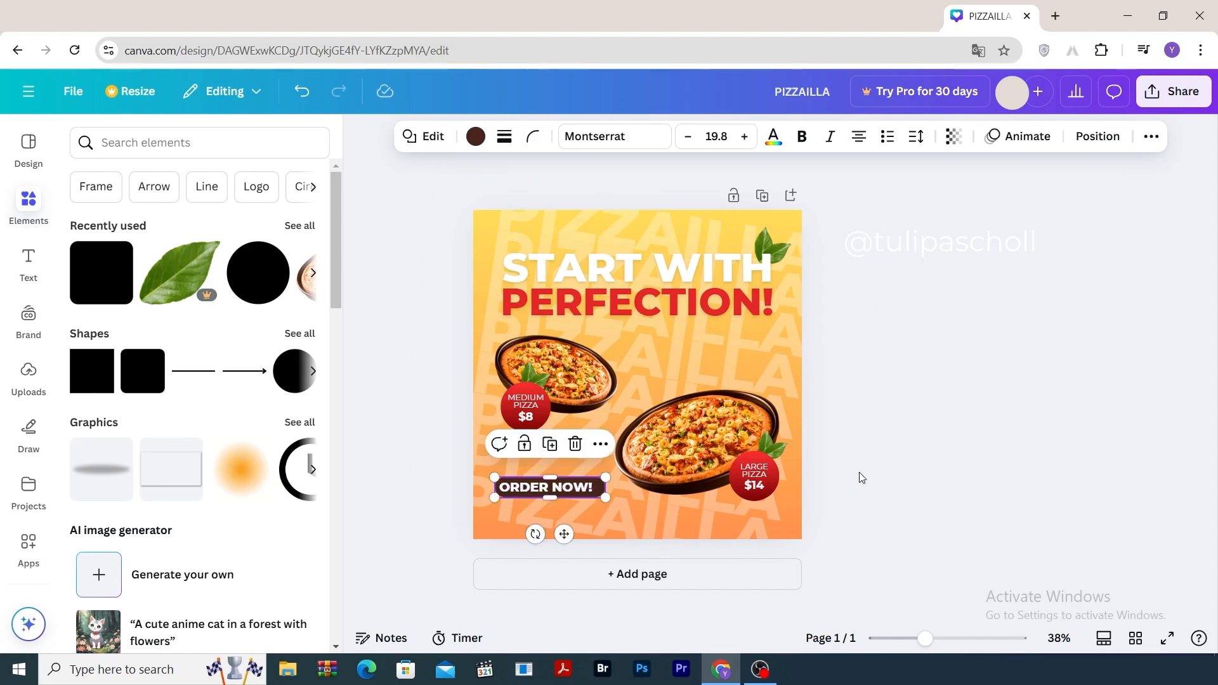
- Fill the "ORDER NOW!" button shape with the red gradient used on the price badges
{"action": "left_click", "coordinate": [475, 136]}
{"action": "left_click", "coordinate": [257, 273]}
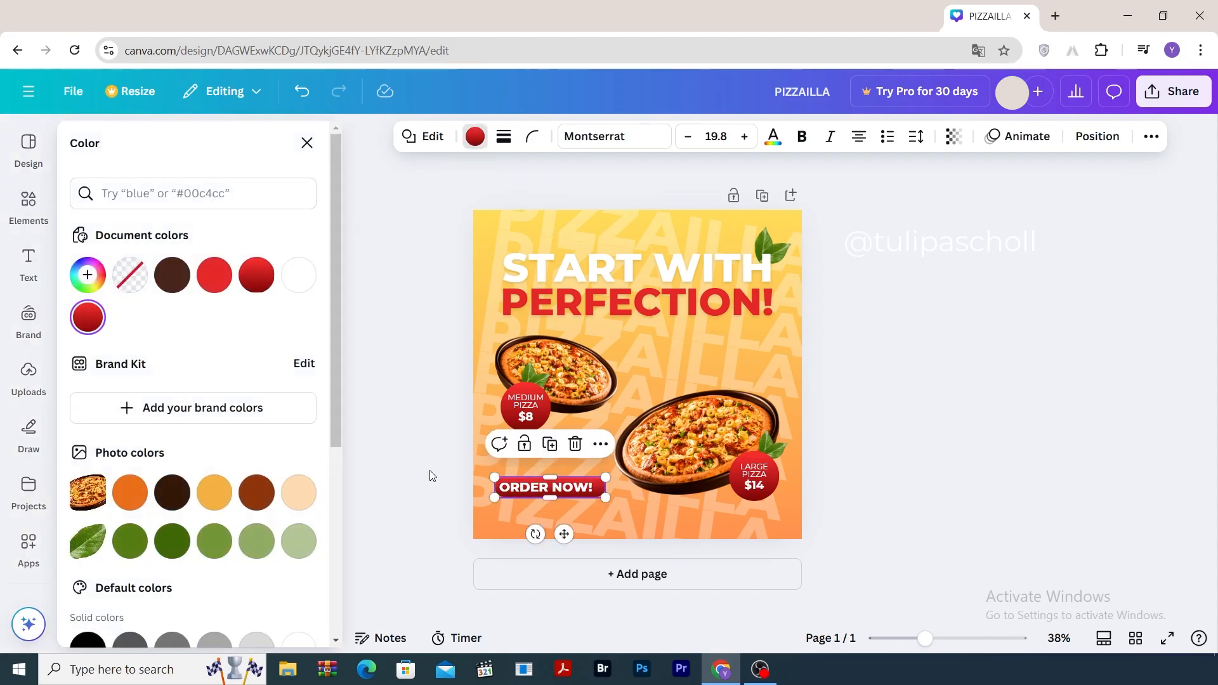
{"action": "left_click", "coordinate": [433, 470]}
{"action": "left_click", "coordinate": [358, 136]}
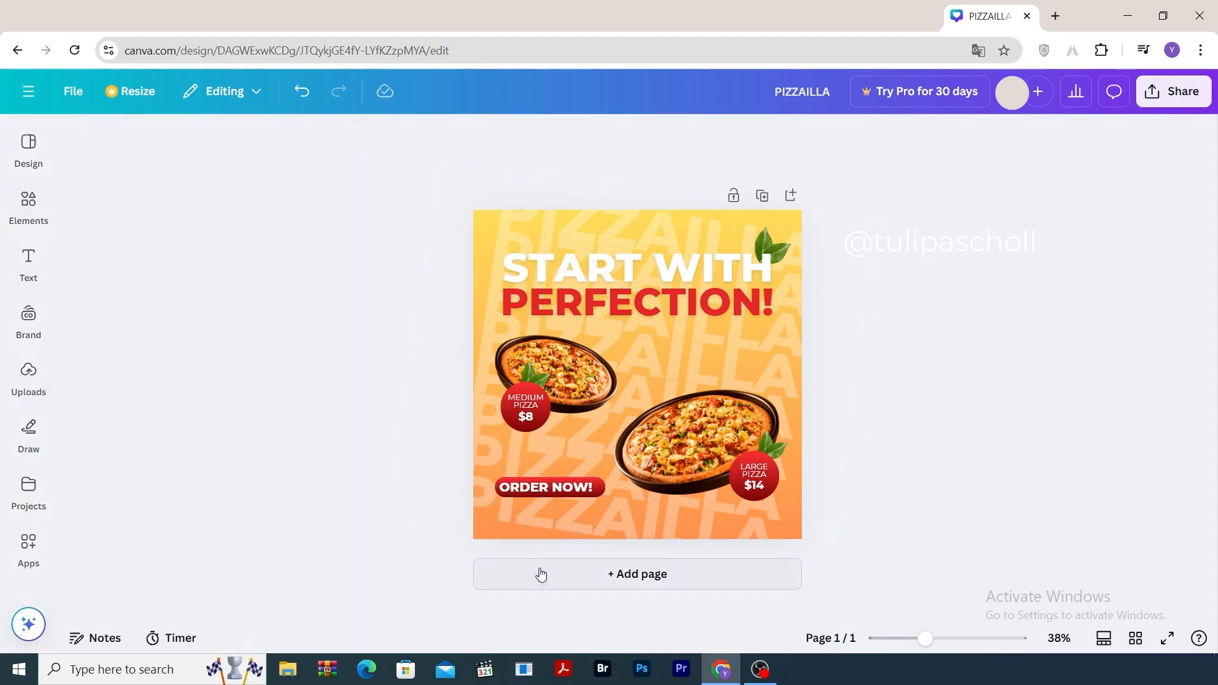
- Add a new text box containing the contact phone number
{"action": "left_click", "coordinate": [28, 203]}
{"action": "left_click", "coordinate": [29, 263]}
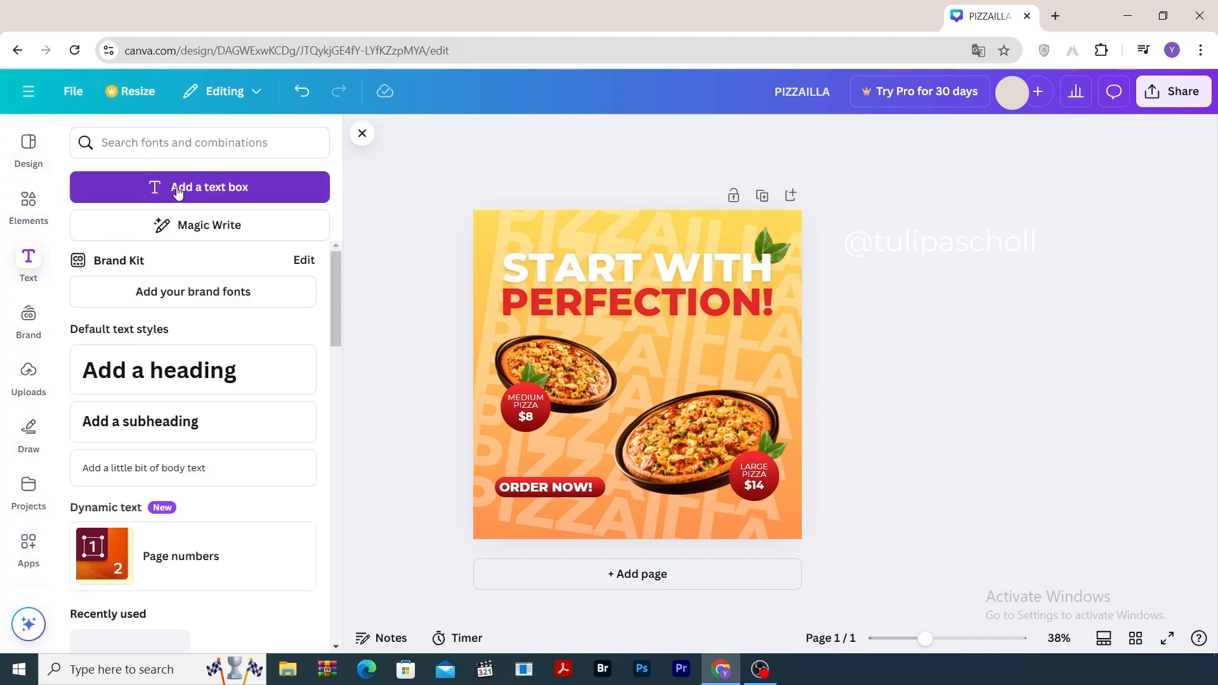
{"action": "left_click", "coordinate": [177, 187]}
{"action": "key", "text": "BackSpace"}
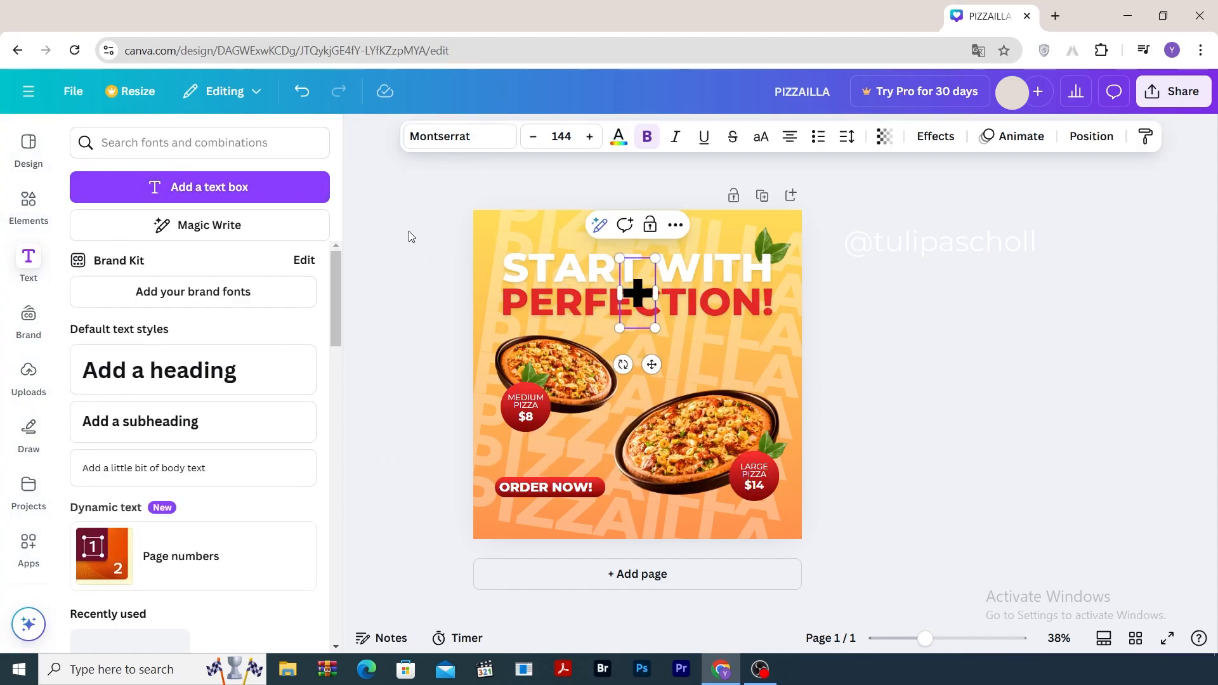
{"action": "type", "text": "+12 3"}
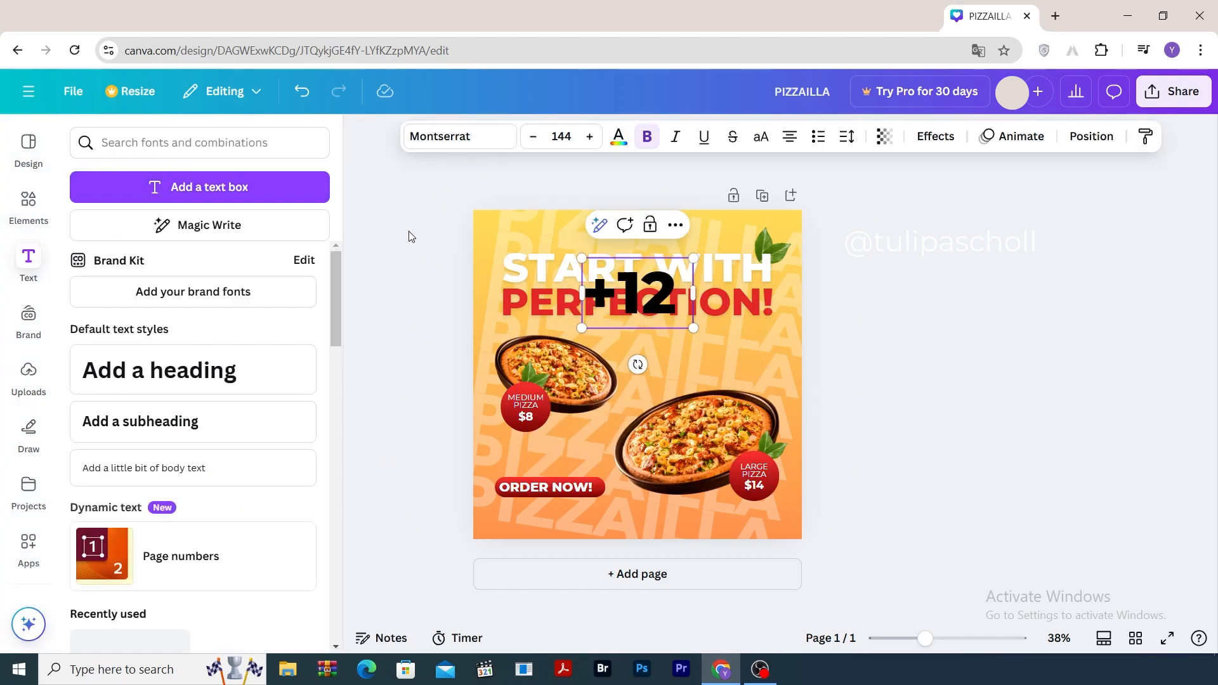
{"action": "type", "text": "4"}
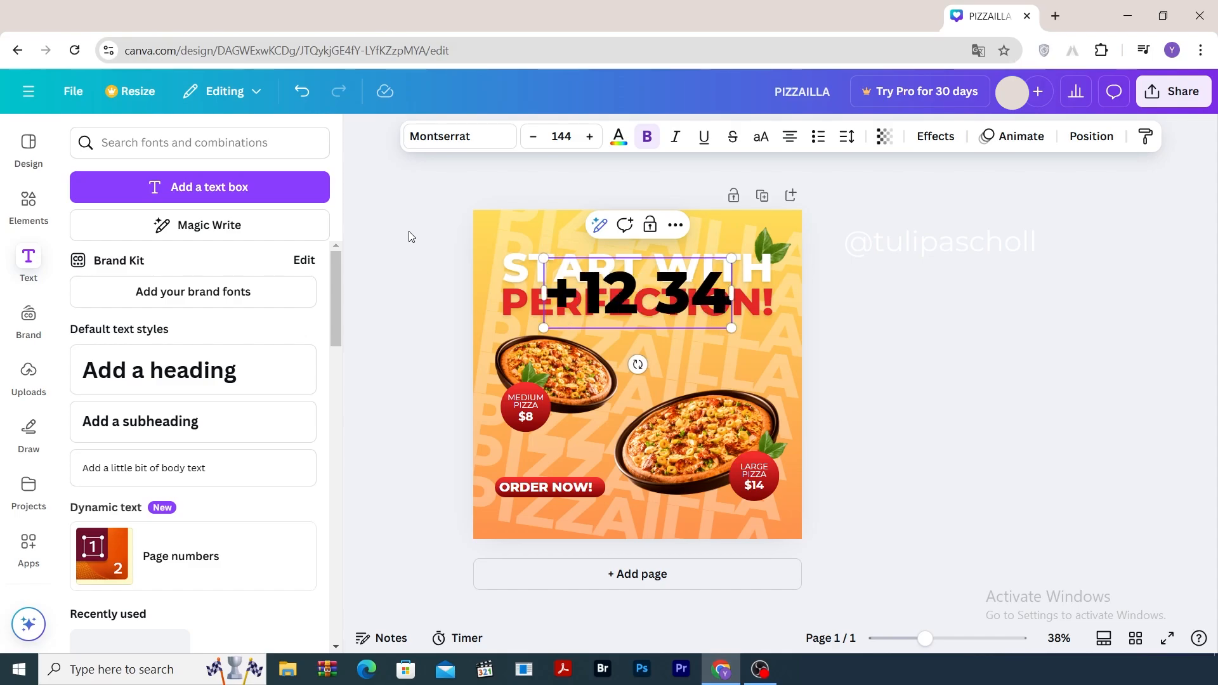
{"action": "type", "text": " 56 789"}
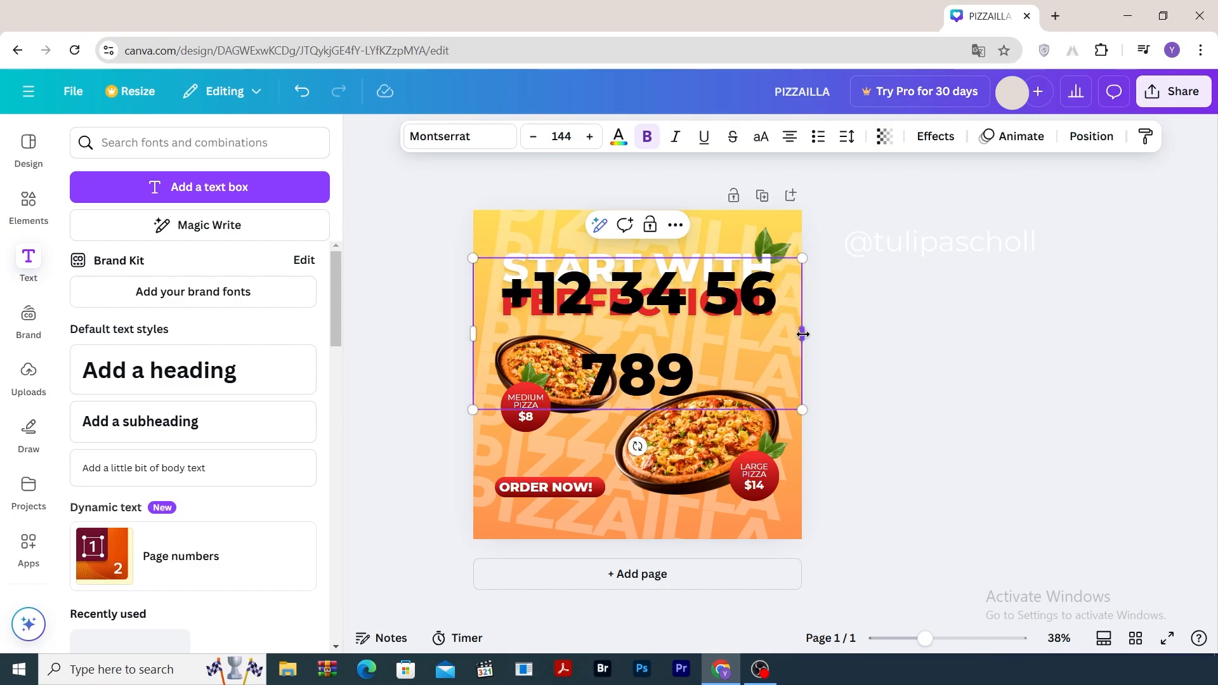
- Reduce the phone number to font size 36 and place it on one line directly below the "ORDER NOW!" button
{"action": "left_click_drag", "start_coordinate": [802, 334], "coordinate": [584, 275]}
{"action": "left_click", "coordinate": [832, 309]}
{"action": "left_click", "coordinate": [787, 296]}
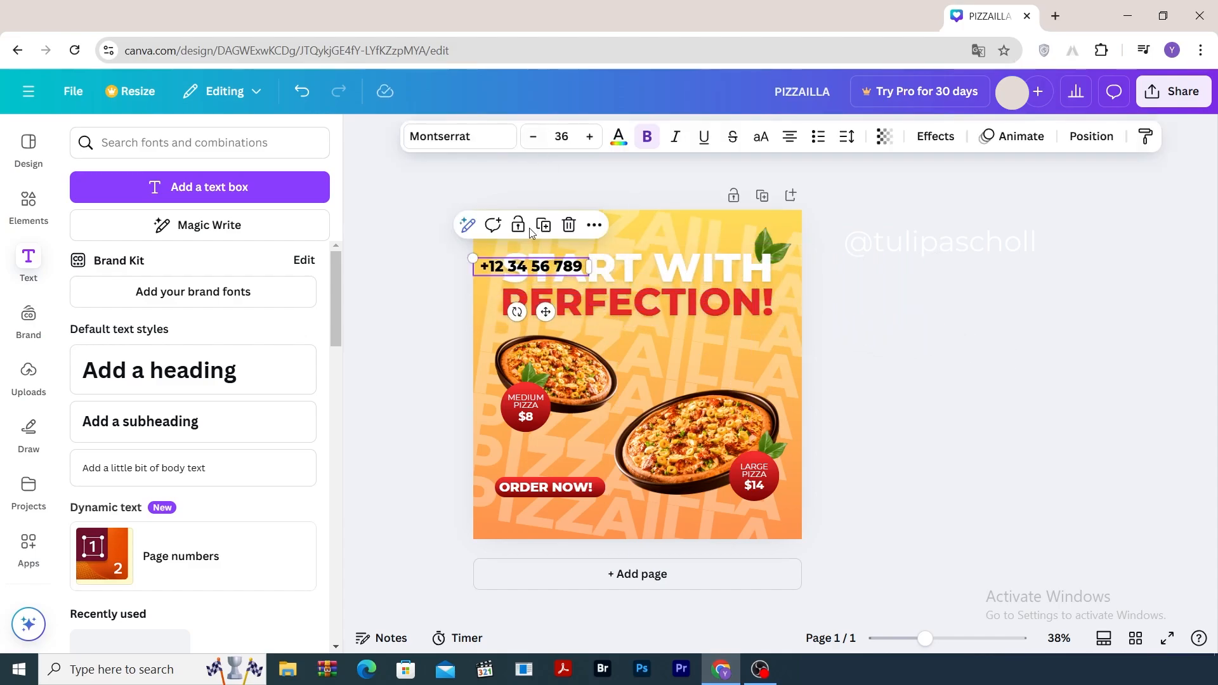
{"action": "left_click_drag", "start_coordinate": [497, 265], "coordinate": [506, 508]}
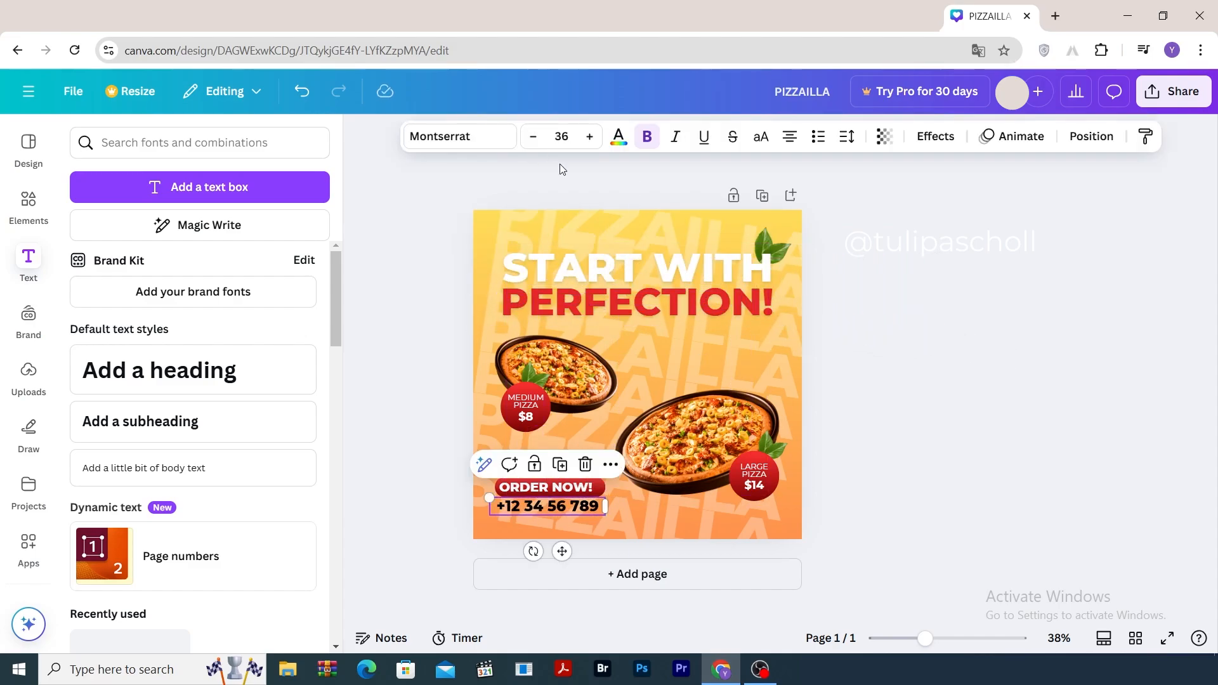
- Recolor the phone number text white
{"action": "left_click", "coordinate": [619, 135]}
{"action": "left_click", "coordinate": [216, 274]}
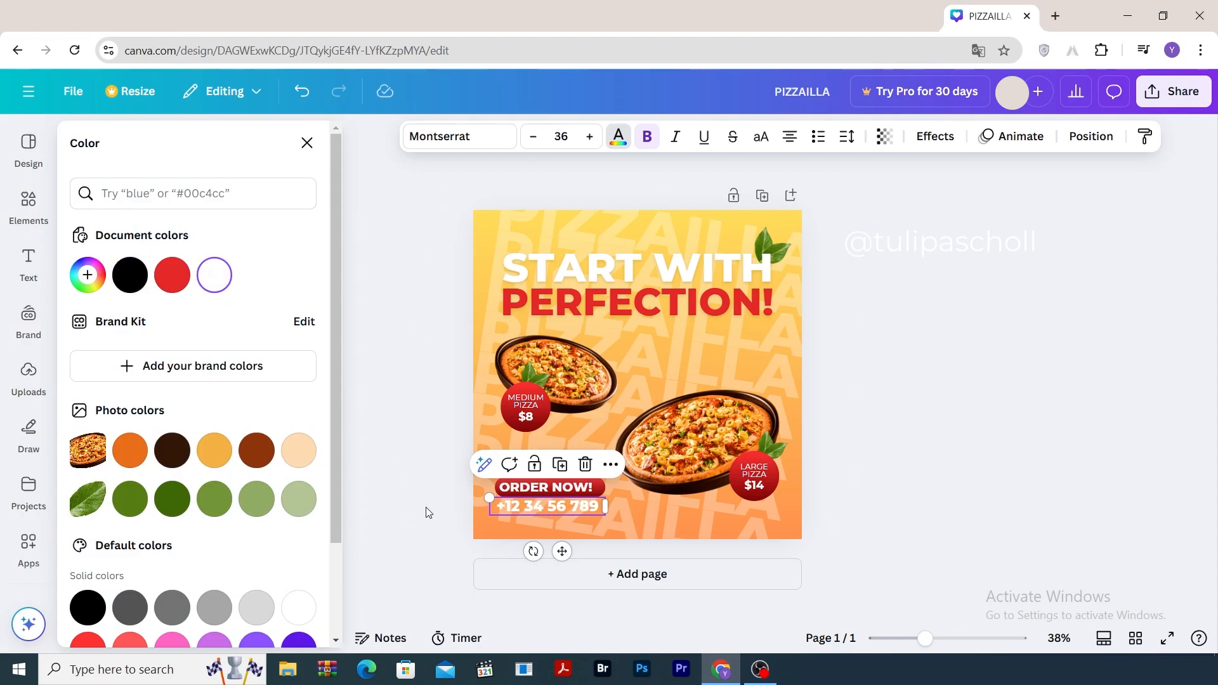
{"action": "left_click", "coordinate": [1014, 492]}
{"action": "left_click", "coordinate": [538, 507]}
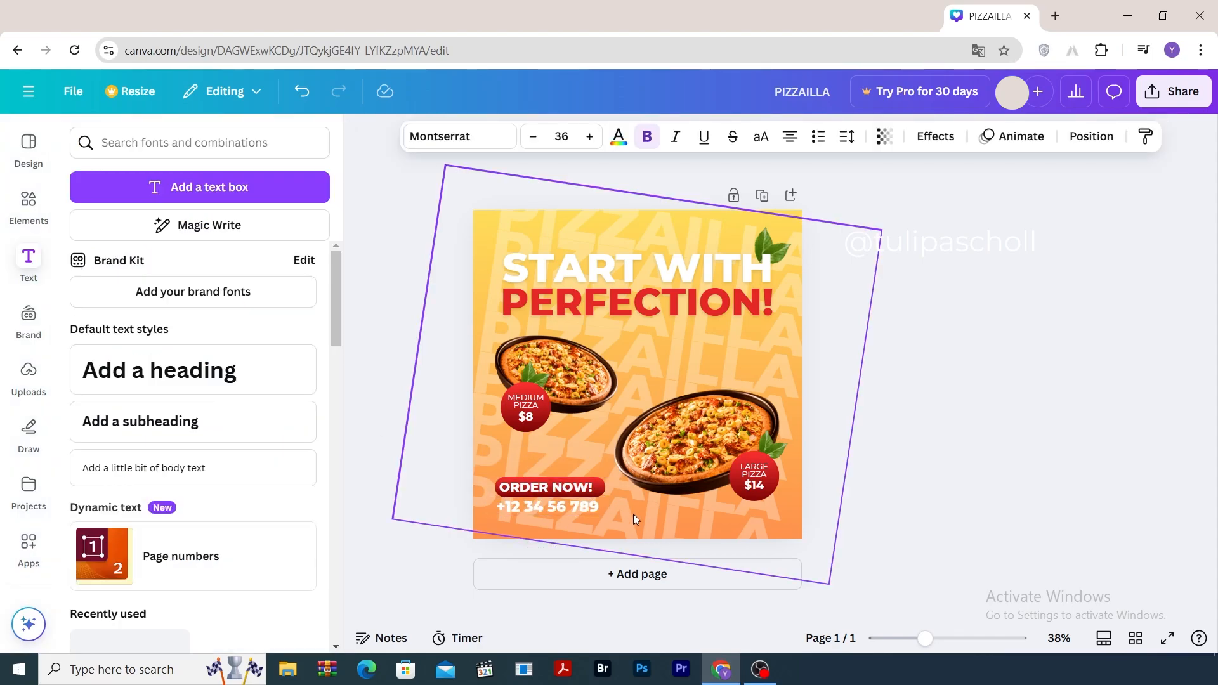
{"action": "left_click", "coordinate": [987, 438]}
{"action": "left_click", "coordinate": [363, 134]}
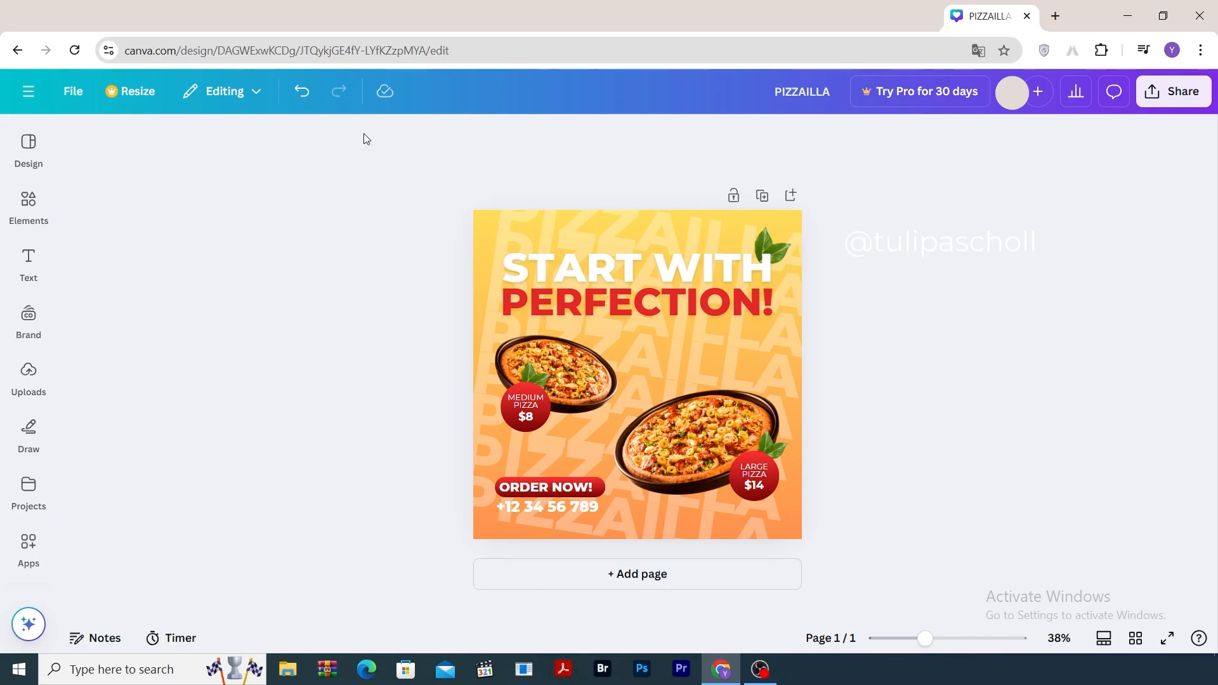
{"action": "left_click", "coordinate": [28, 203]}
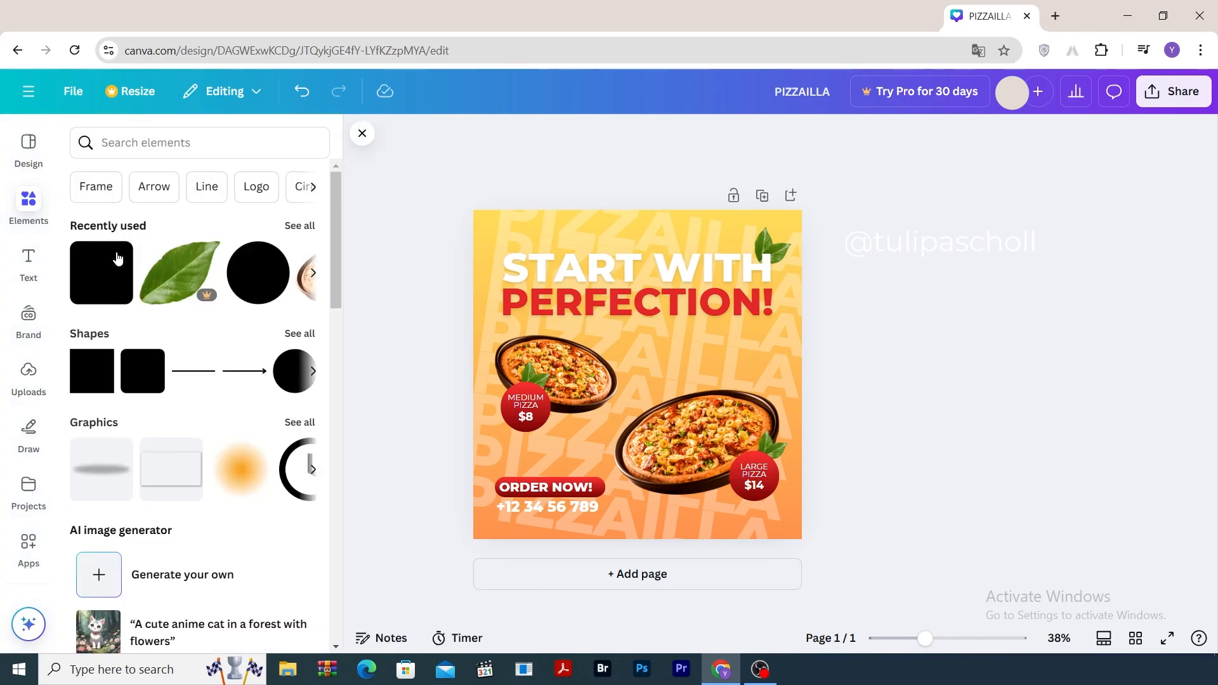
{"action": "left_click", "coordinate": [98, 470]}
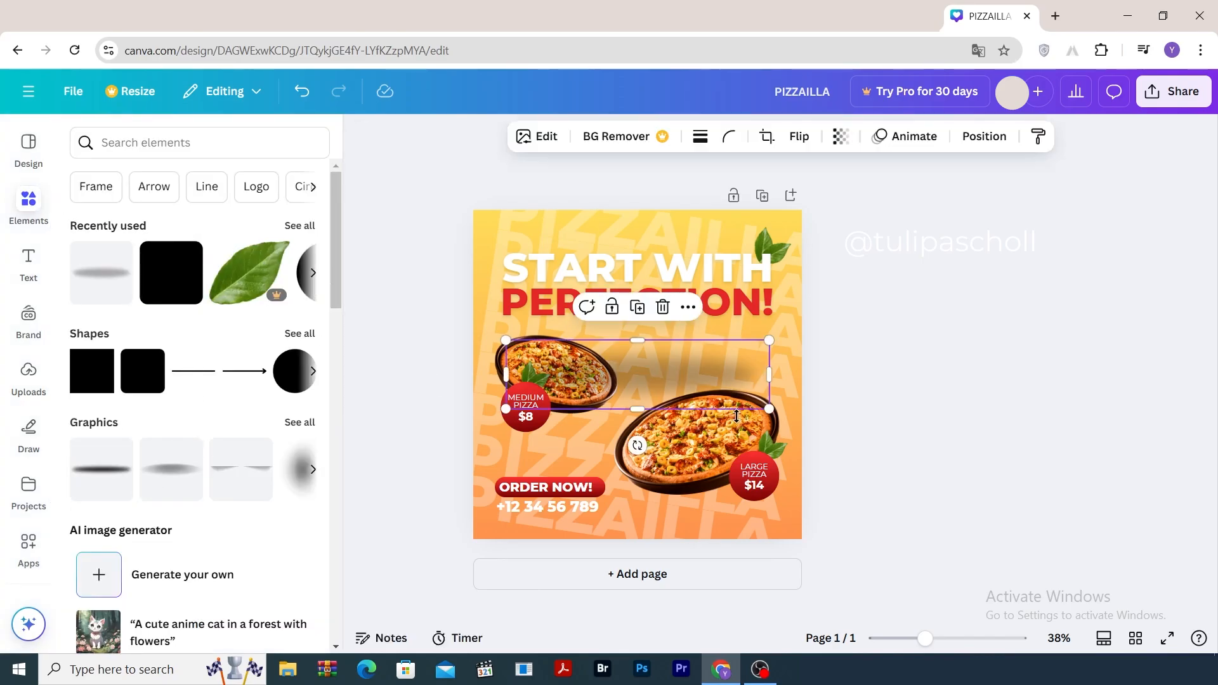
{"action": "left_click", "coordinate": [769, 410]}
{"action": "key", "text": "Delete"}
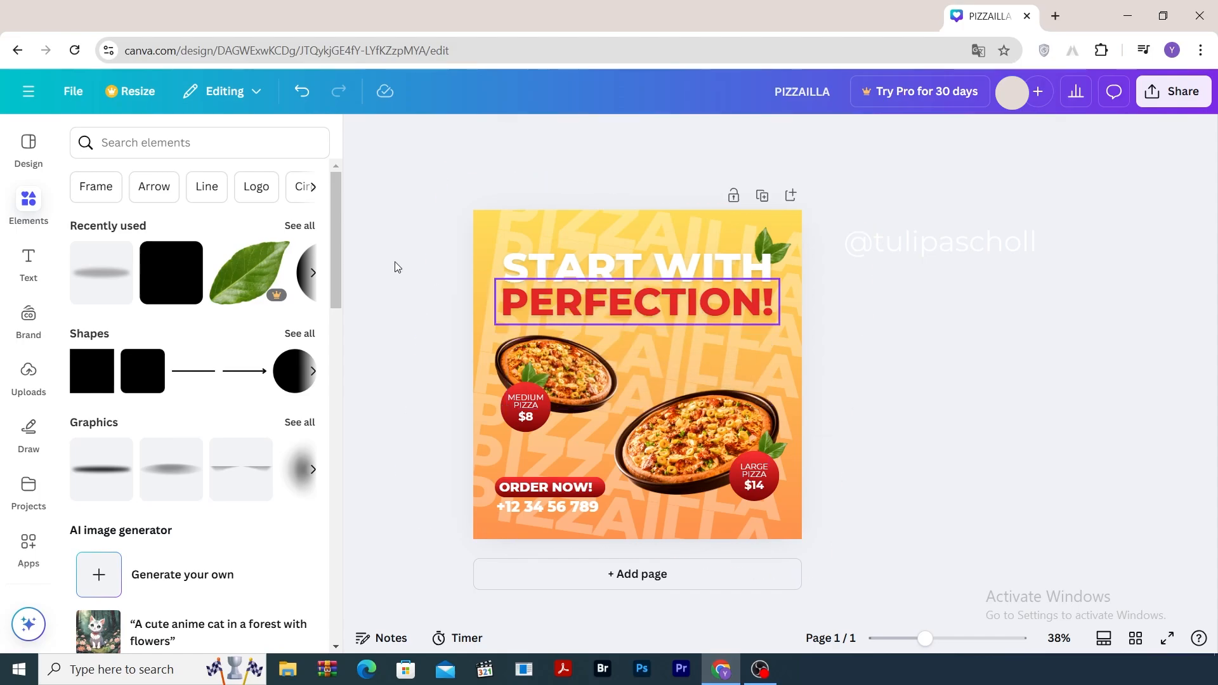
- Search the graphics for "shadow", add the soft oval grey shadow beneath the medium pizza and place another beneath the large pizza
{"action": "left_click", "coordinate": [197, 145]}
{"action": "type", "text": "shadow"}
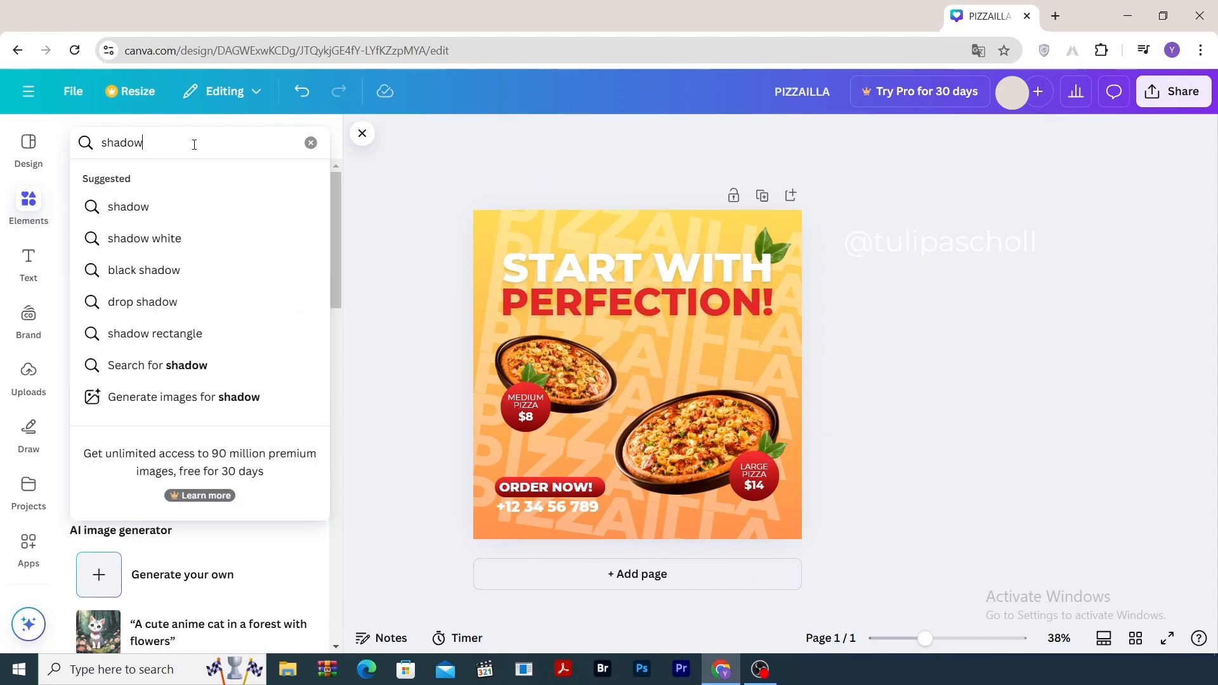
{"action": "left_click", "coordinate": [147, 214]}
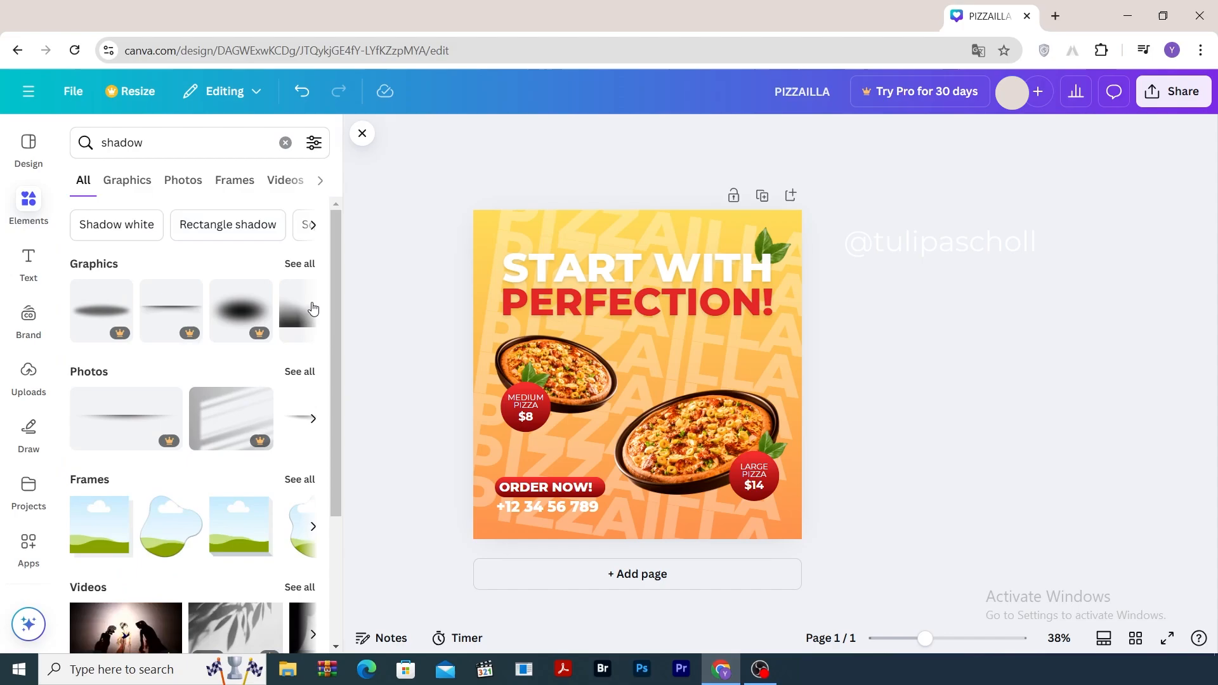
{"action": "left_click", "coordinate": [299, 263]}
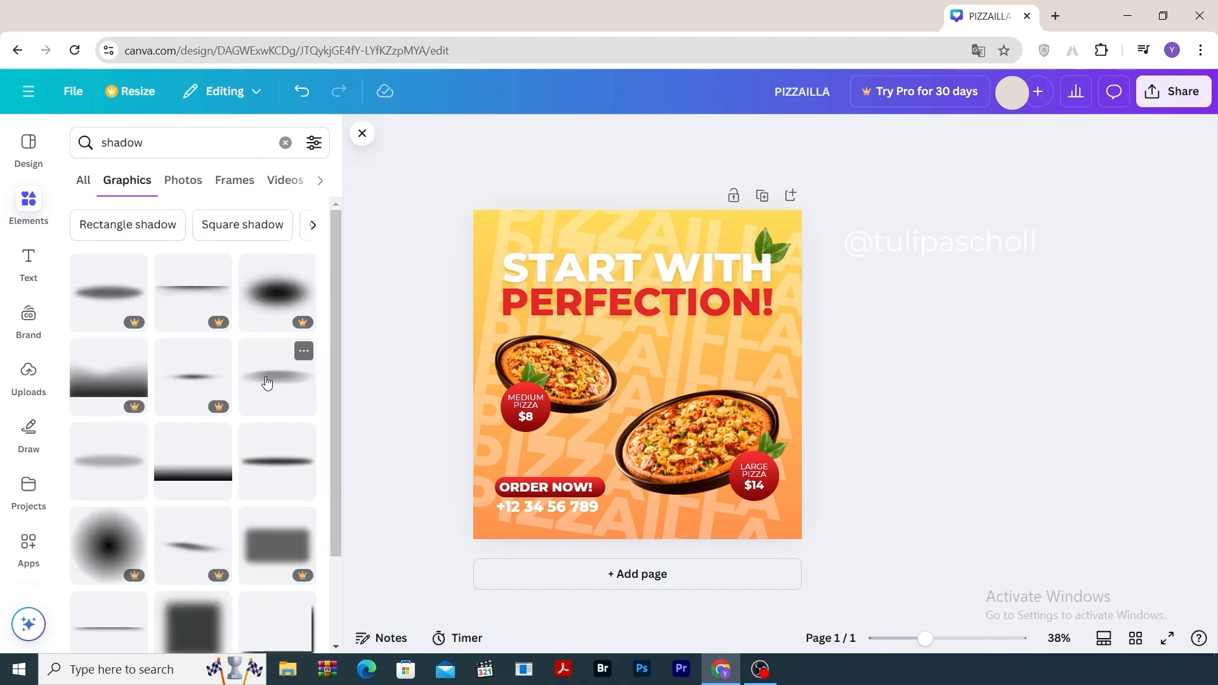
{"action": "left_click", "coordinate": [266, 382]}
{"action": "left_click_drag", "start_coordinate": [639, 350], "coordinate": [567, 432]}
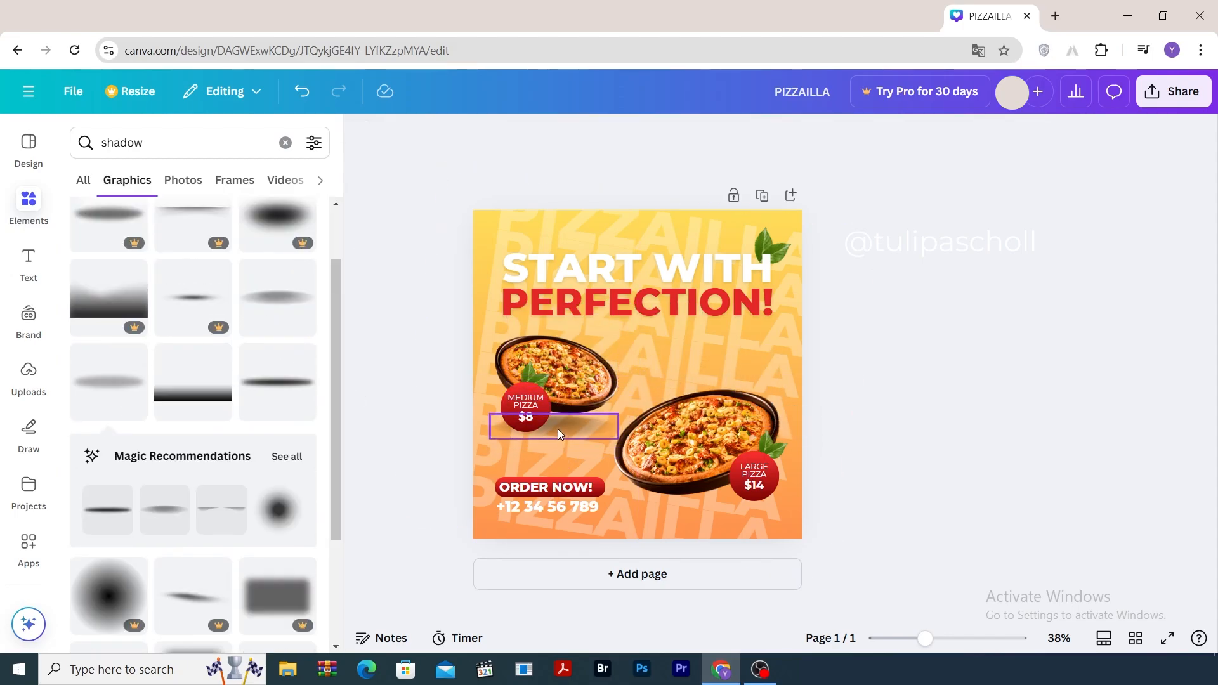
{"action": "left_click_drag", "start_coordinate": [557, 428], "coordinate": [702, 508]}
{"action": "left_click", "coordinate": [939, 503]}
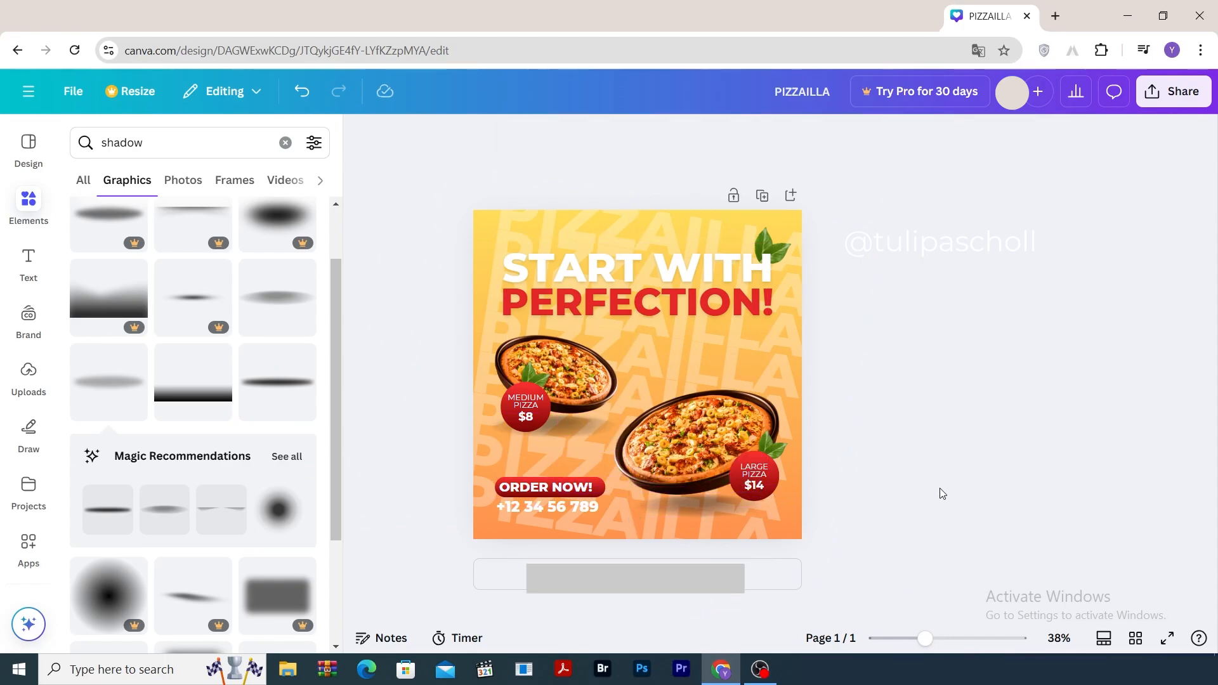